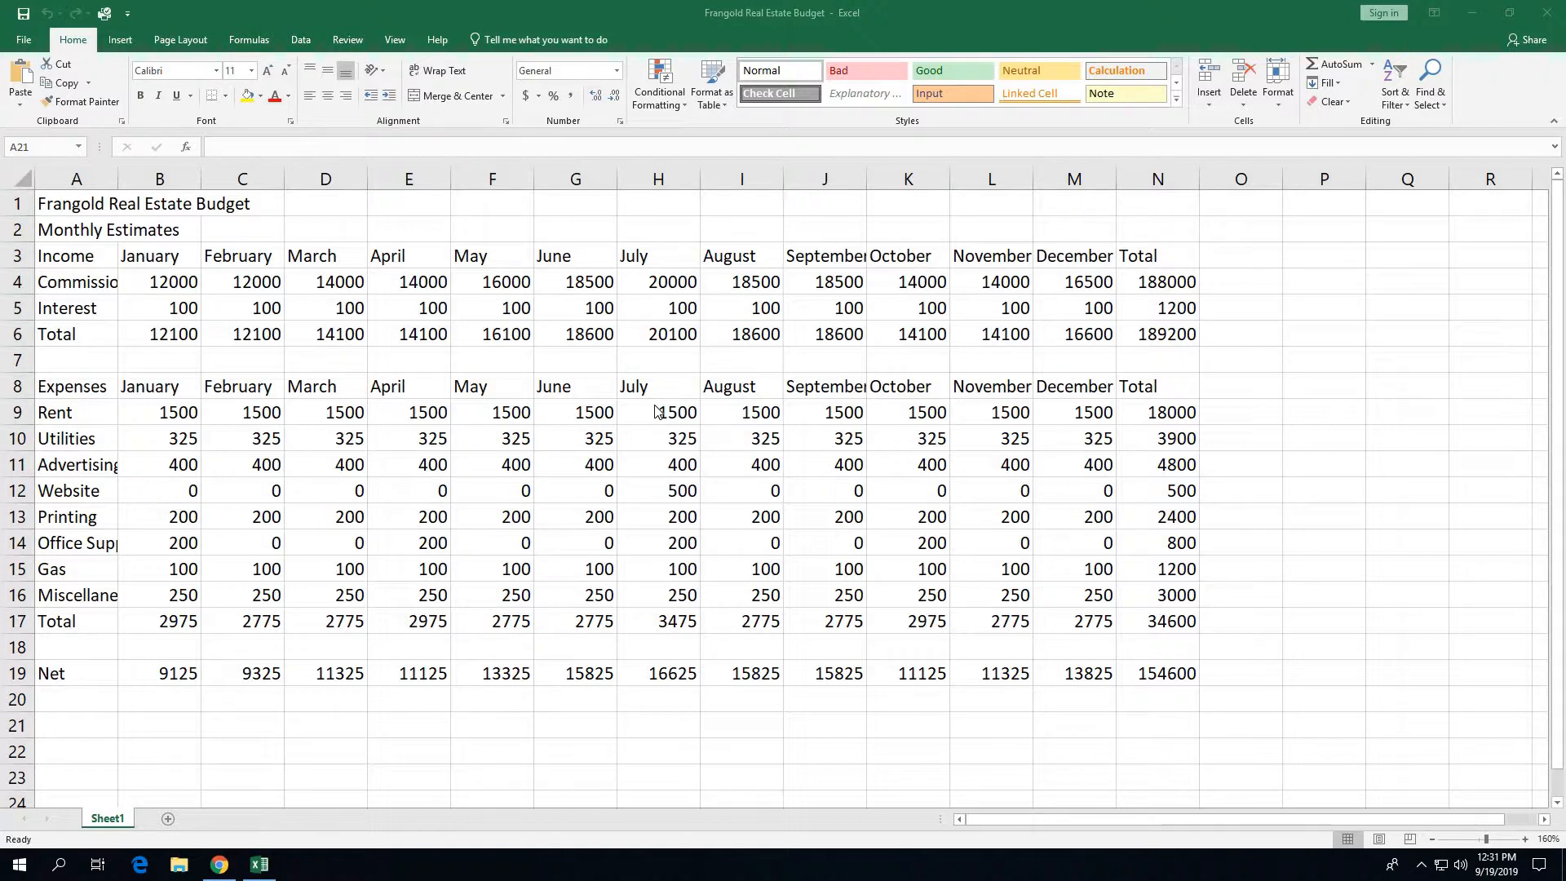
Step: Apply the Title cell style to the worksheet title in cell A1
left_click(72, 206)
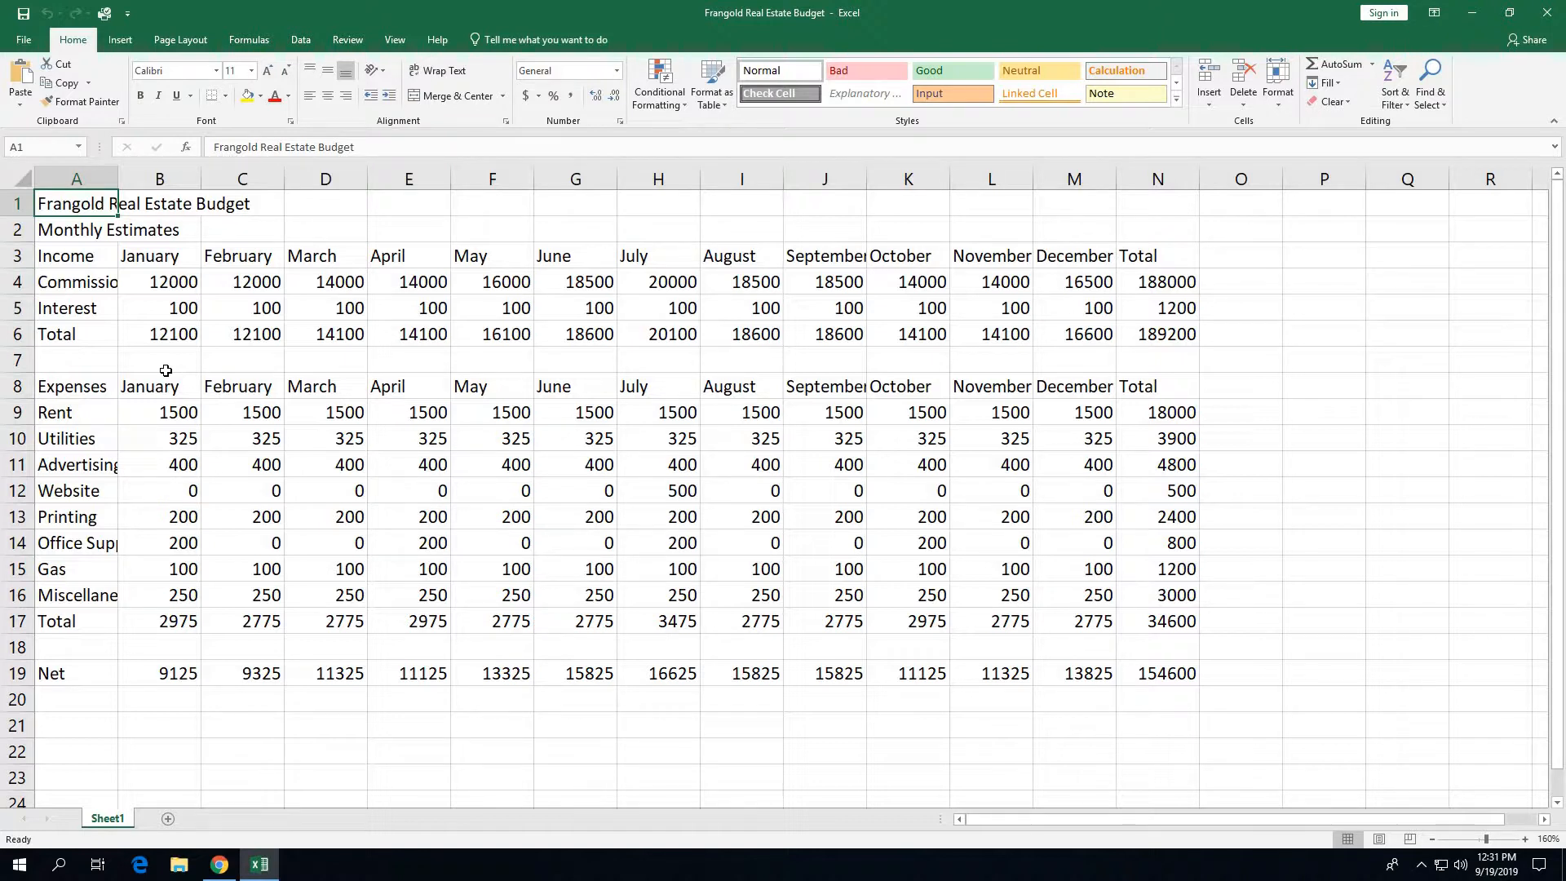
left_click(1176, 101)
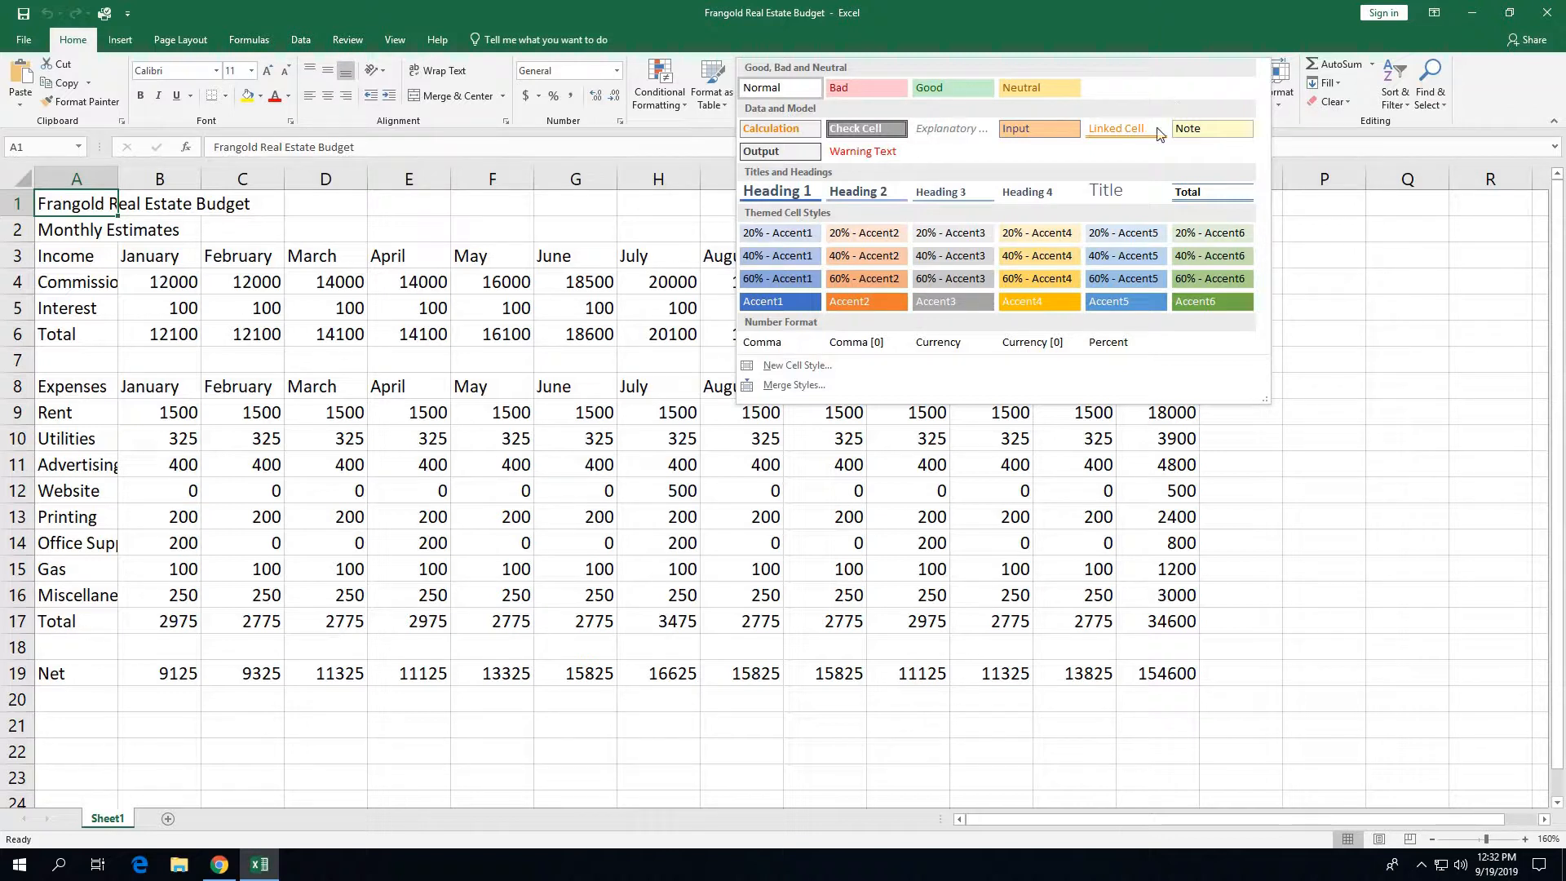
left_click(1124, 195)
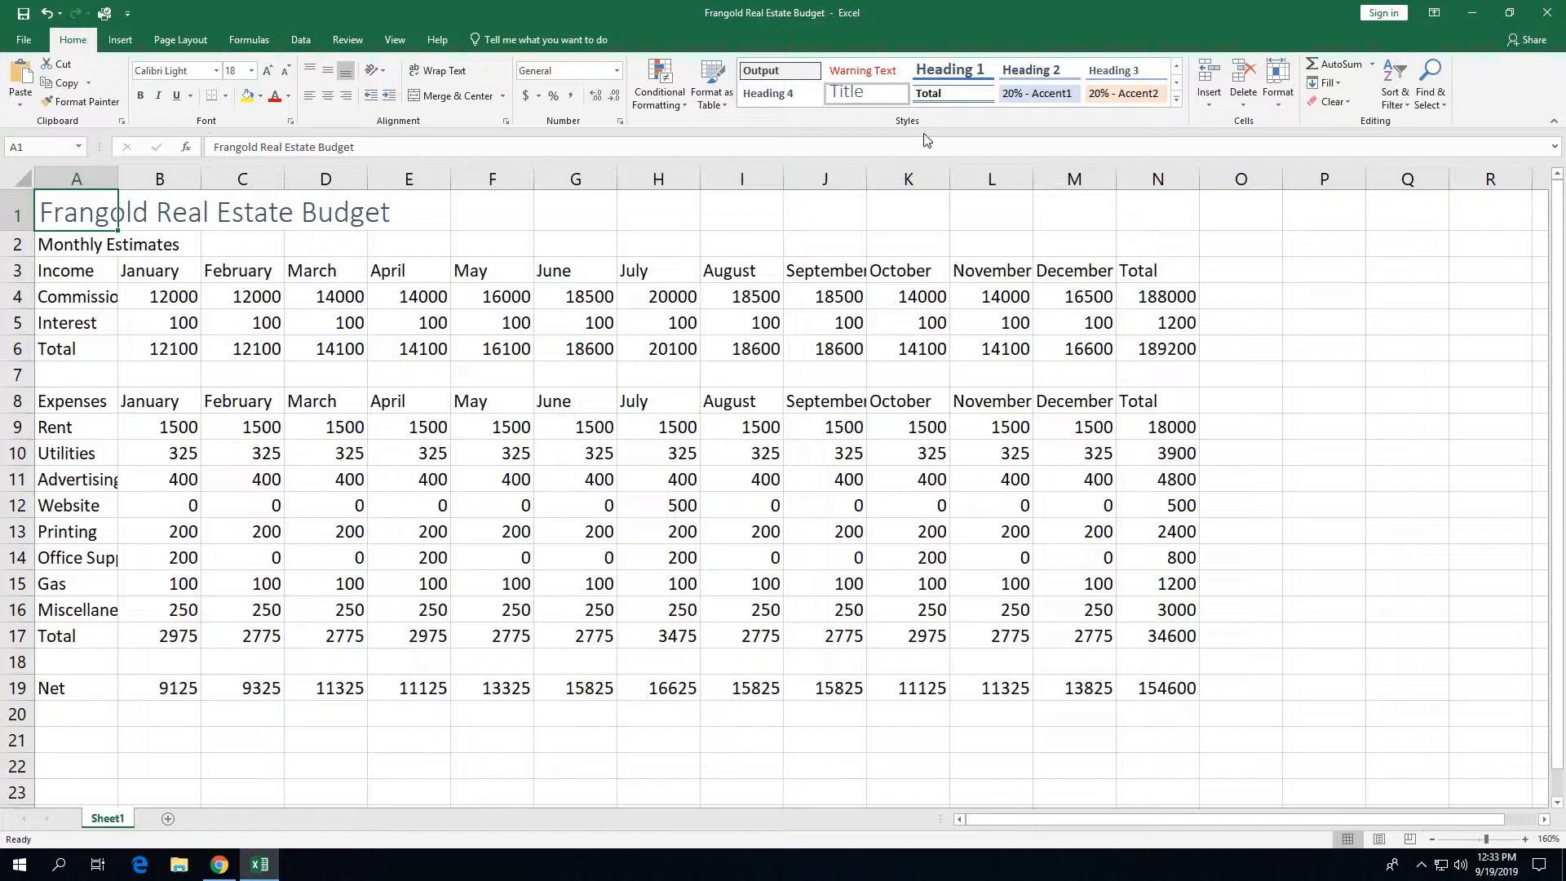
Step: Change the font of the Monthly Estimates subtitle in cell A2 to Arial Narrow
left_click(84, 246)
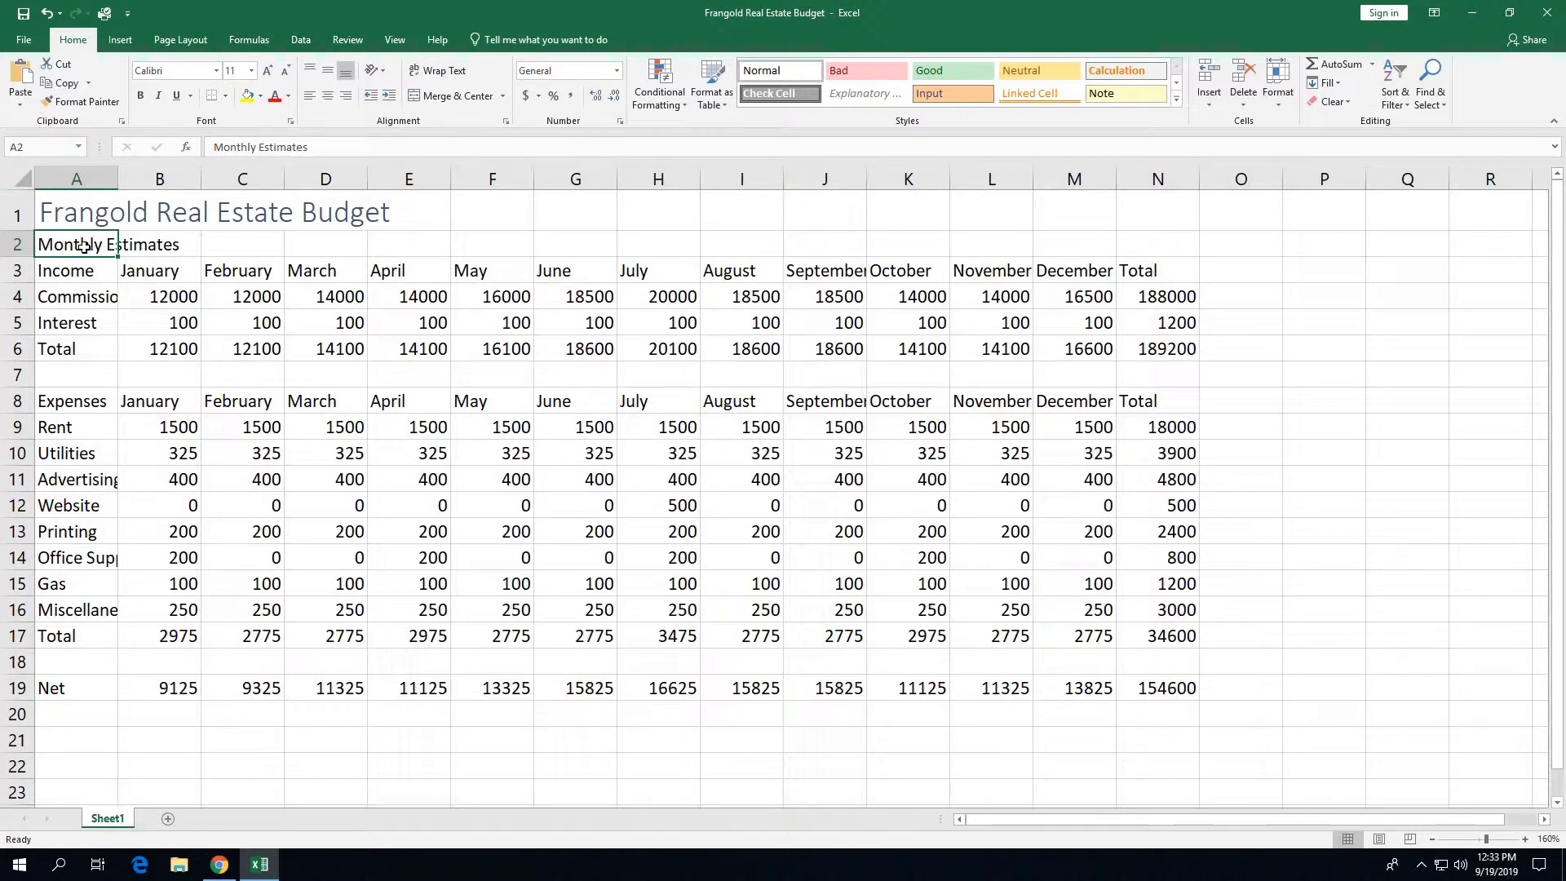
left_click(219, 77)
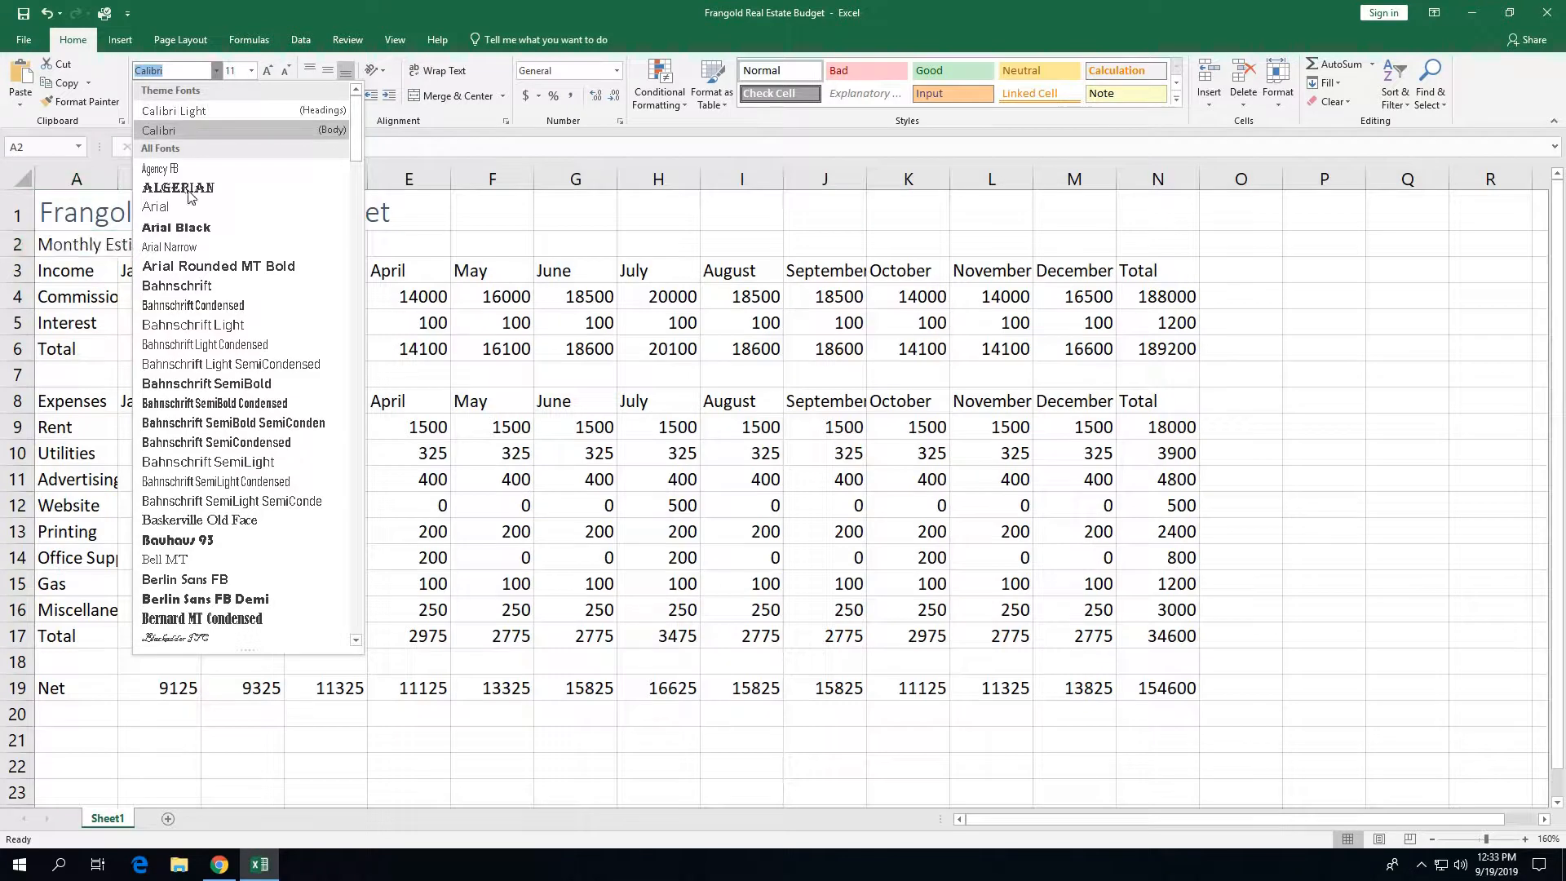
left_click(171, 247)
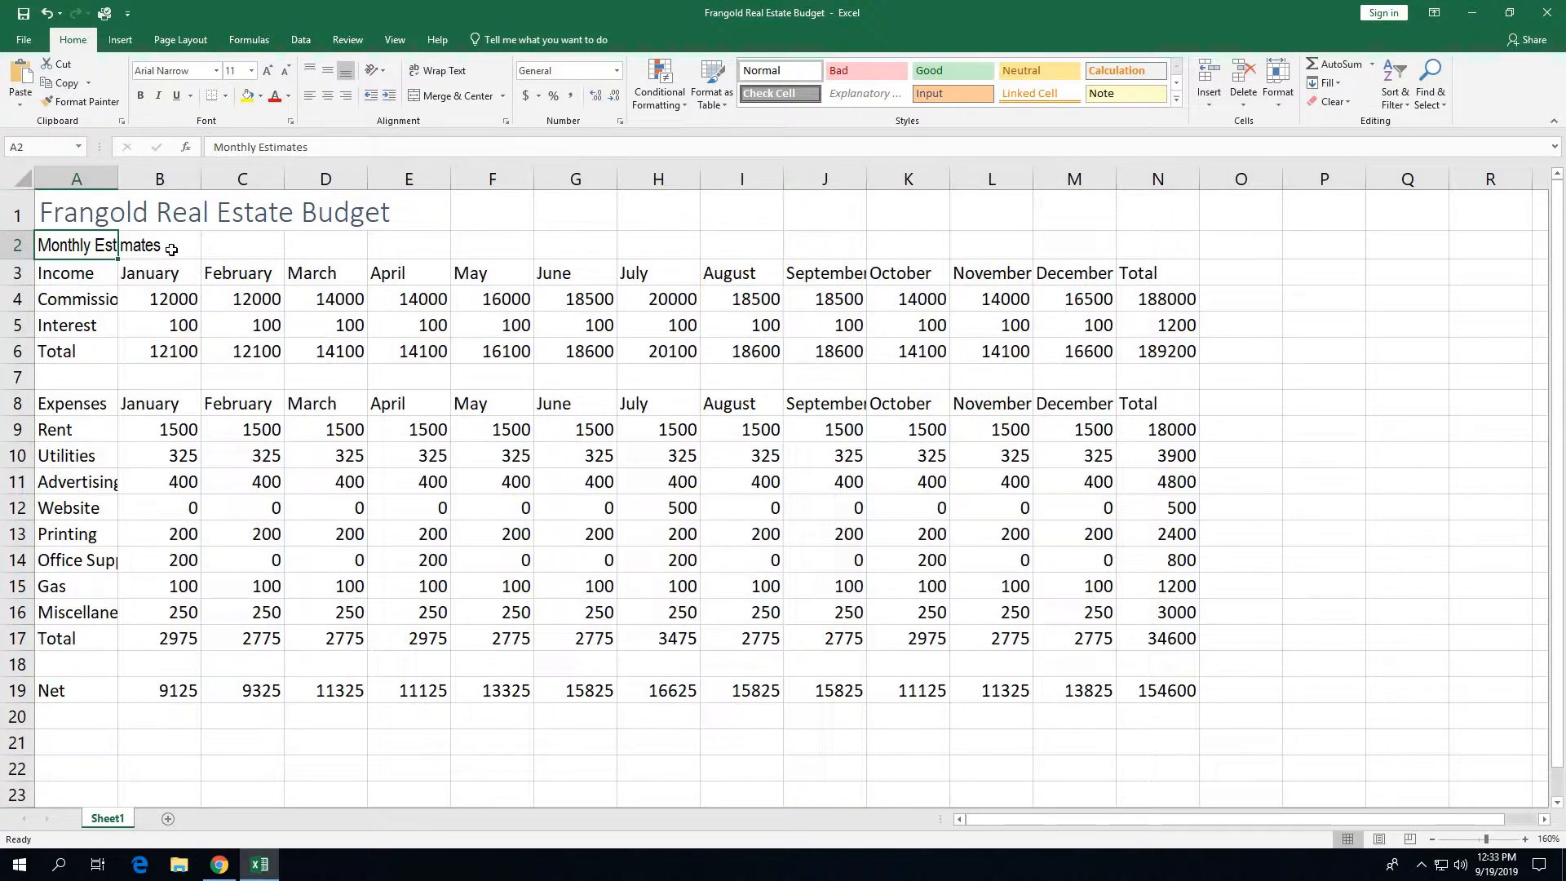
Step: Make the title in A1 and the subtitle in A2 bold, and set the subtitle's font size to 16
left_click(102, 213)
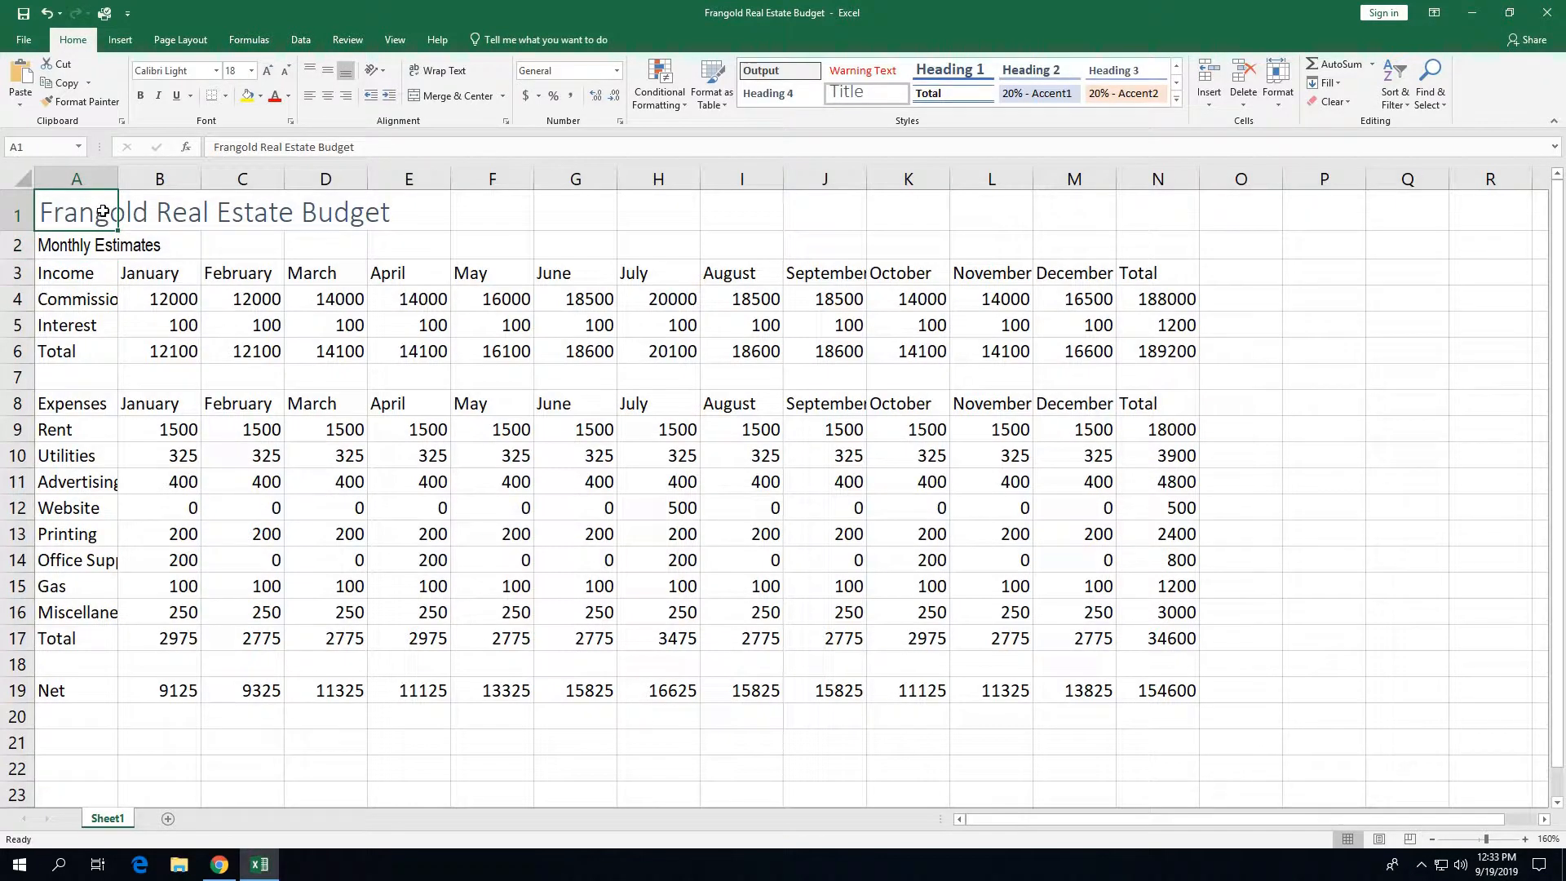
left_click(142, 97)
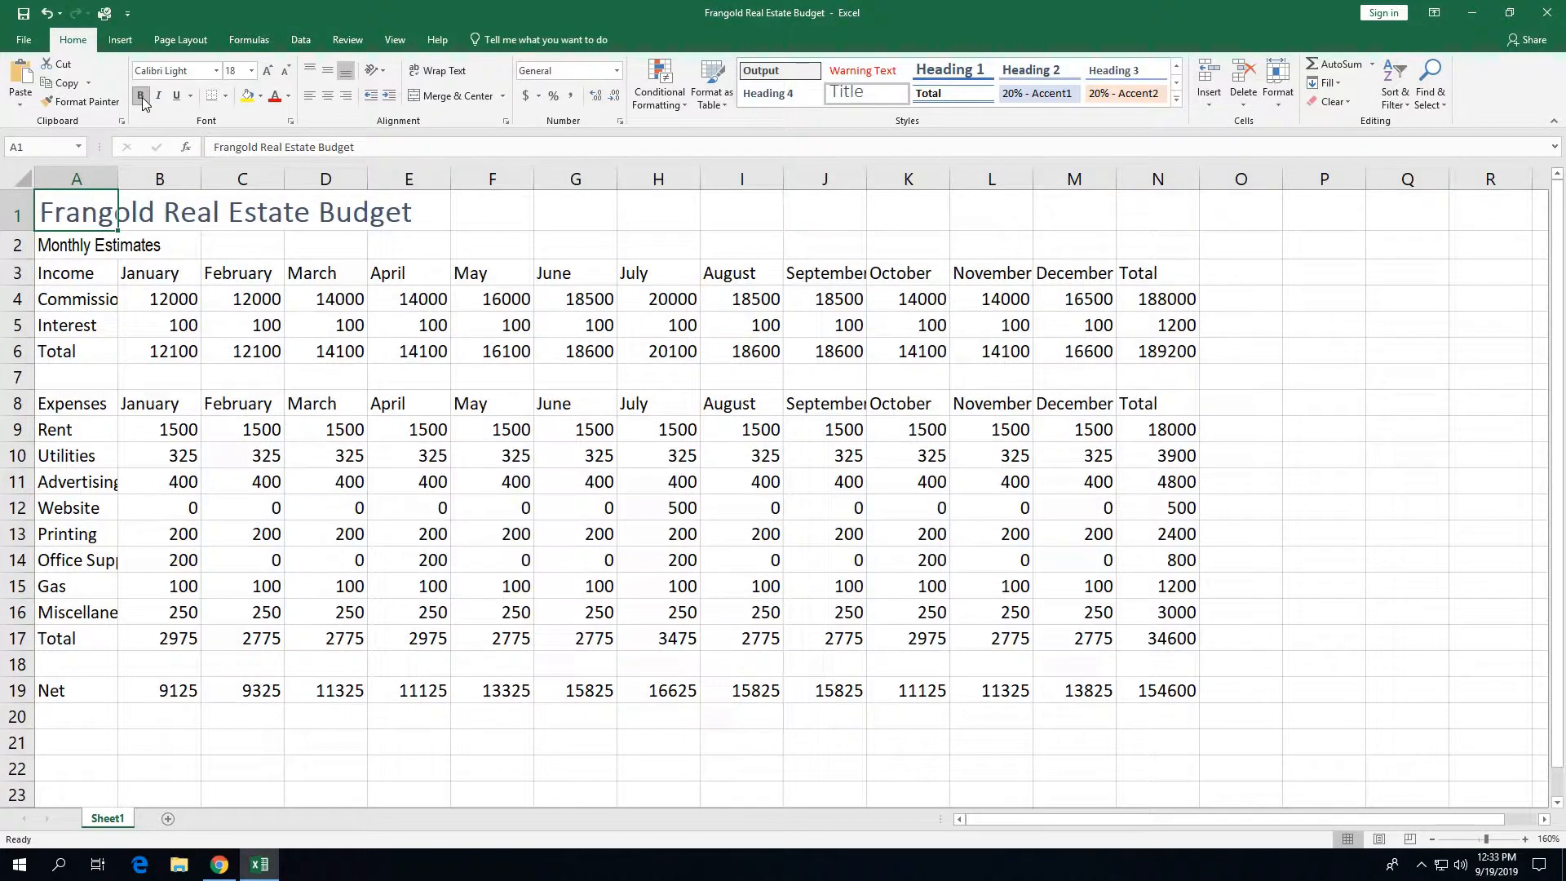
left_click(71, 244)
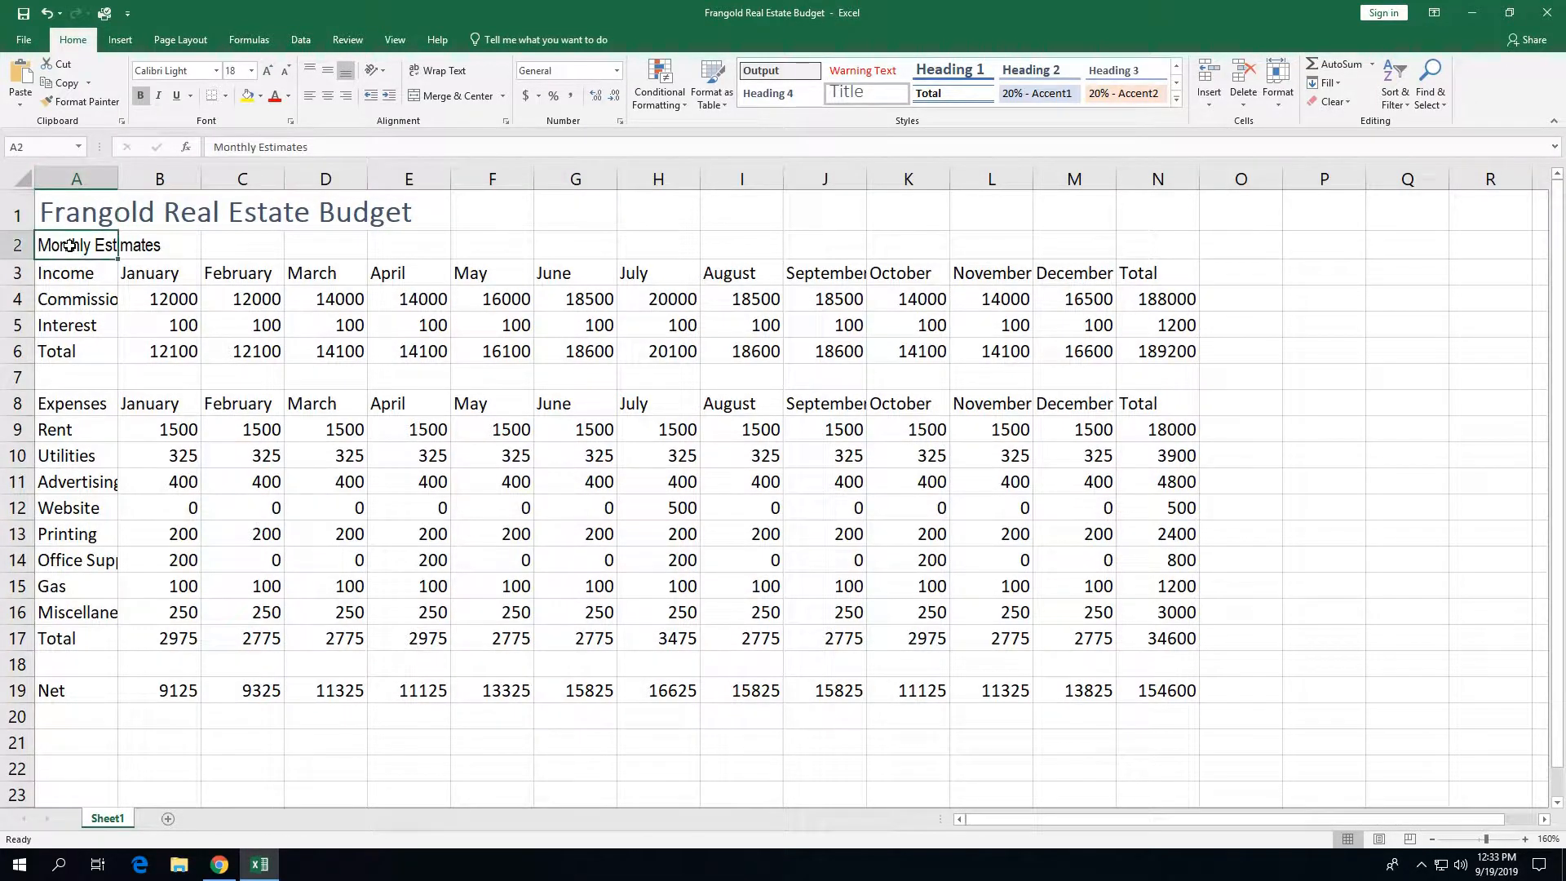
left_click(140, 97)
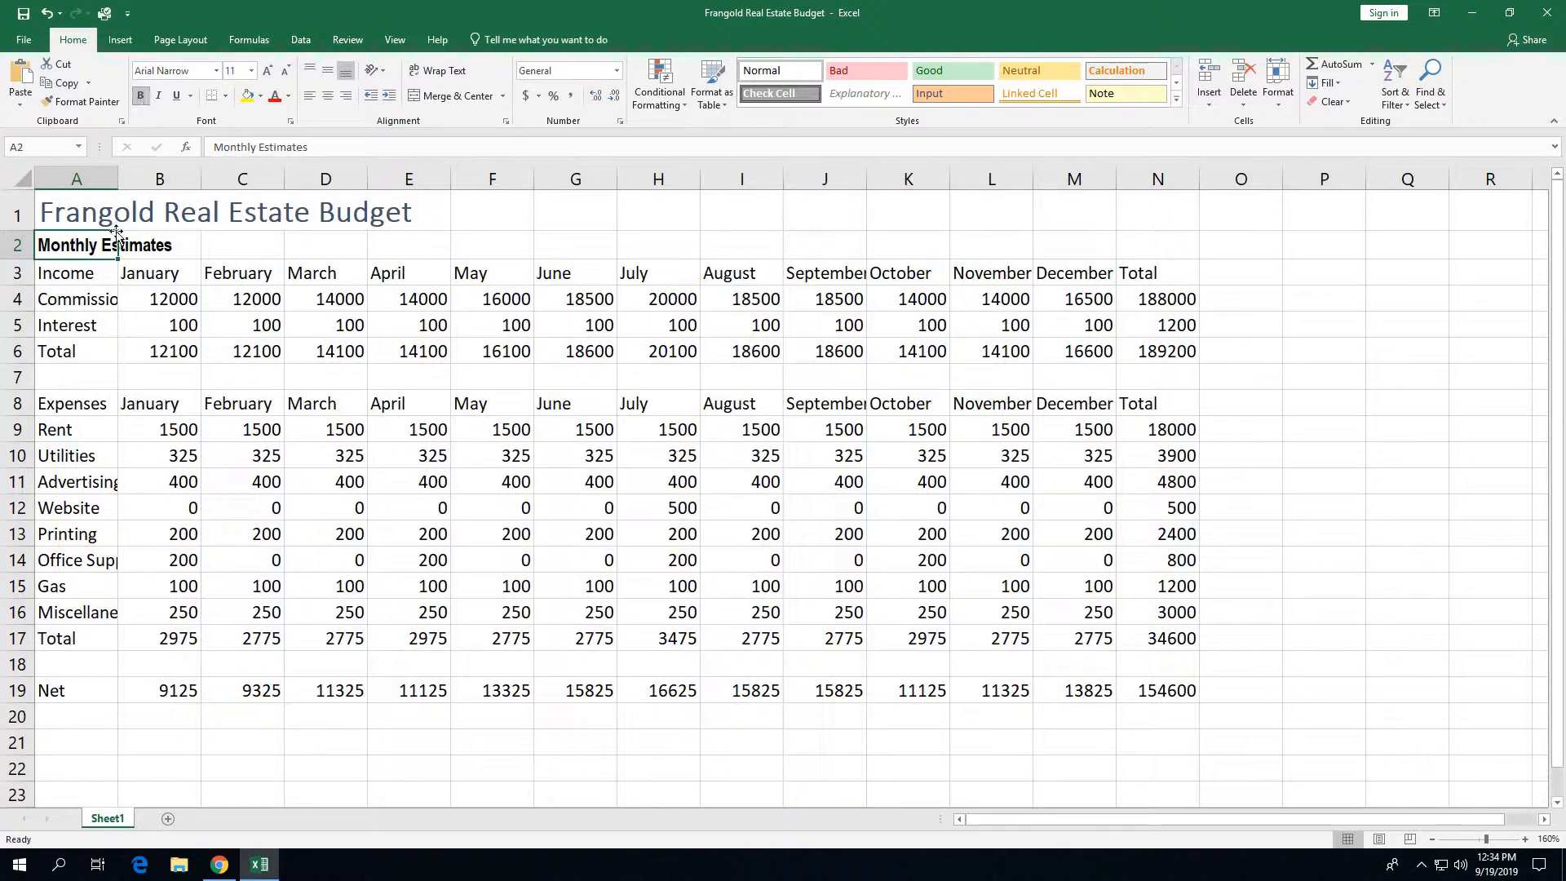
left_click(252, 71)
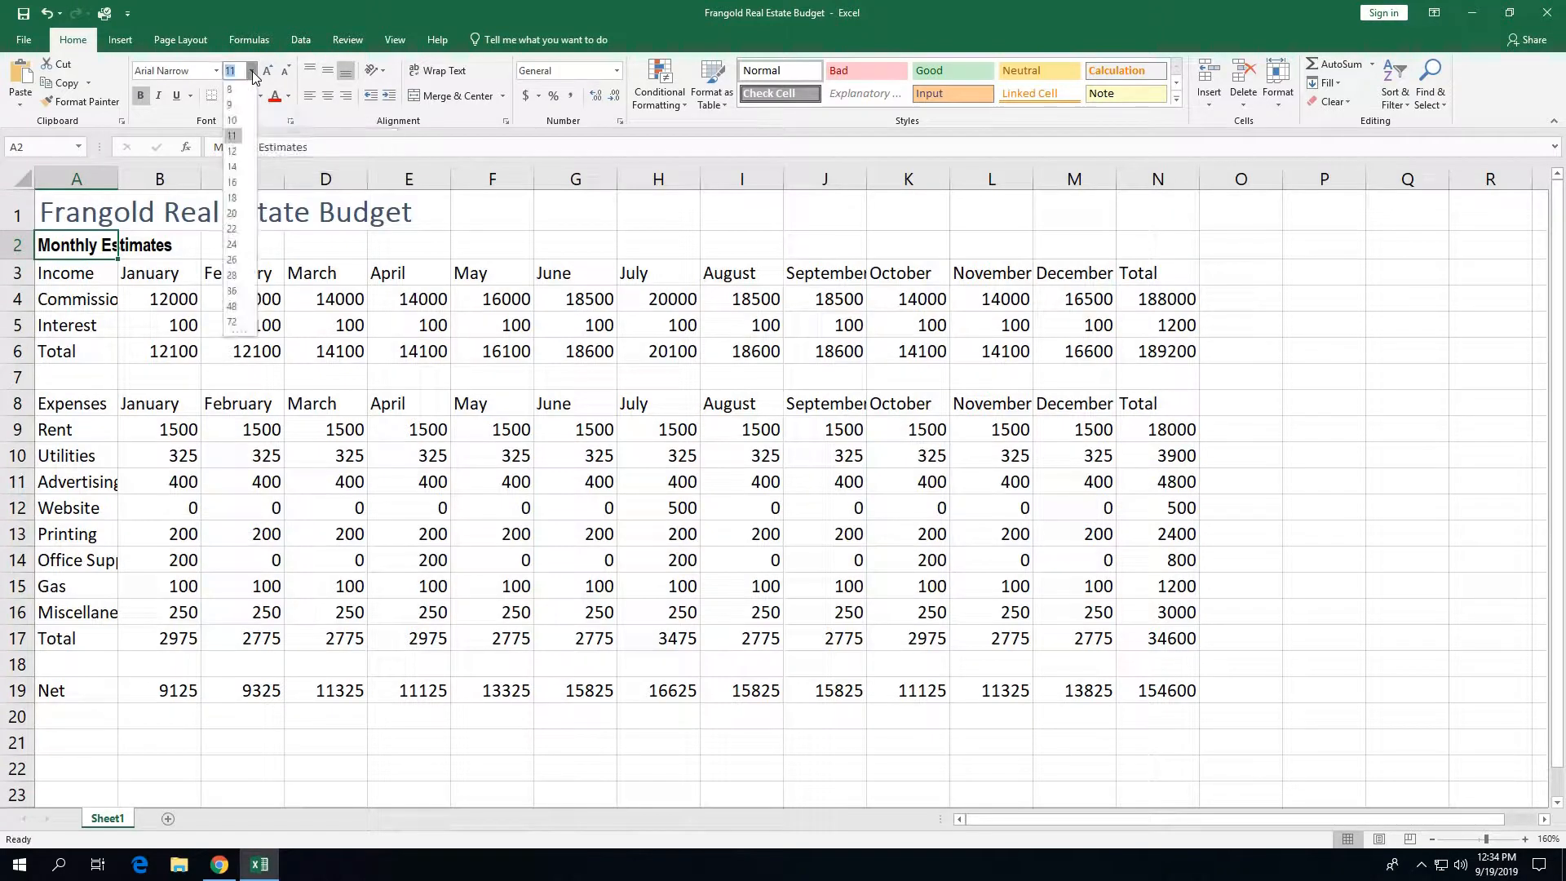
left_click(232, 183)
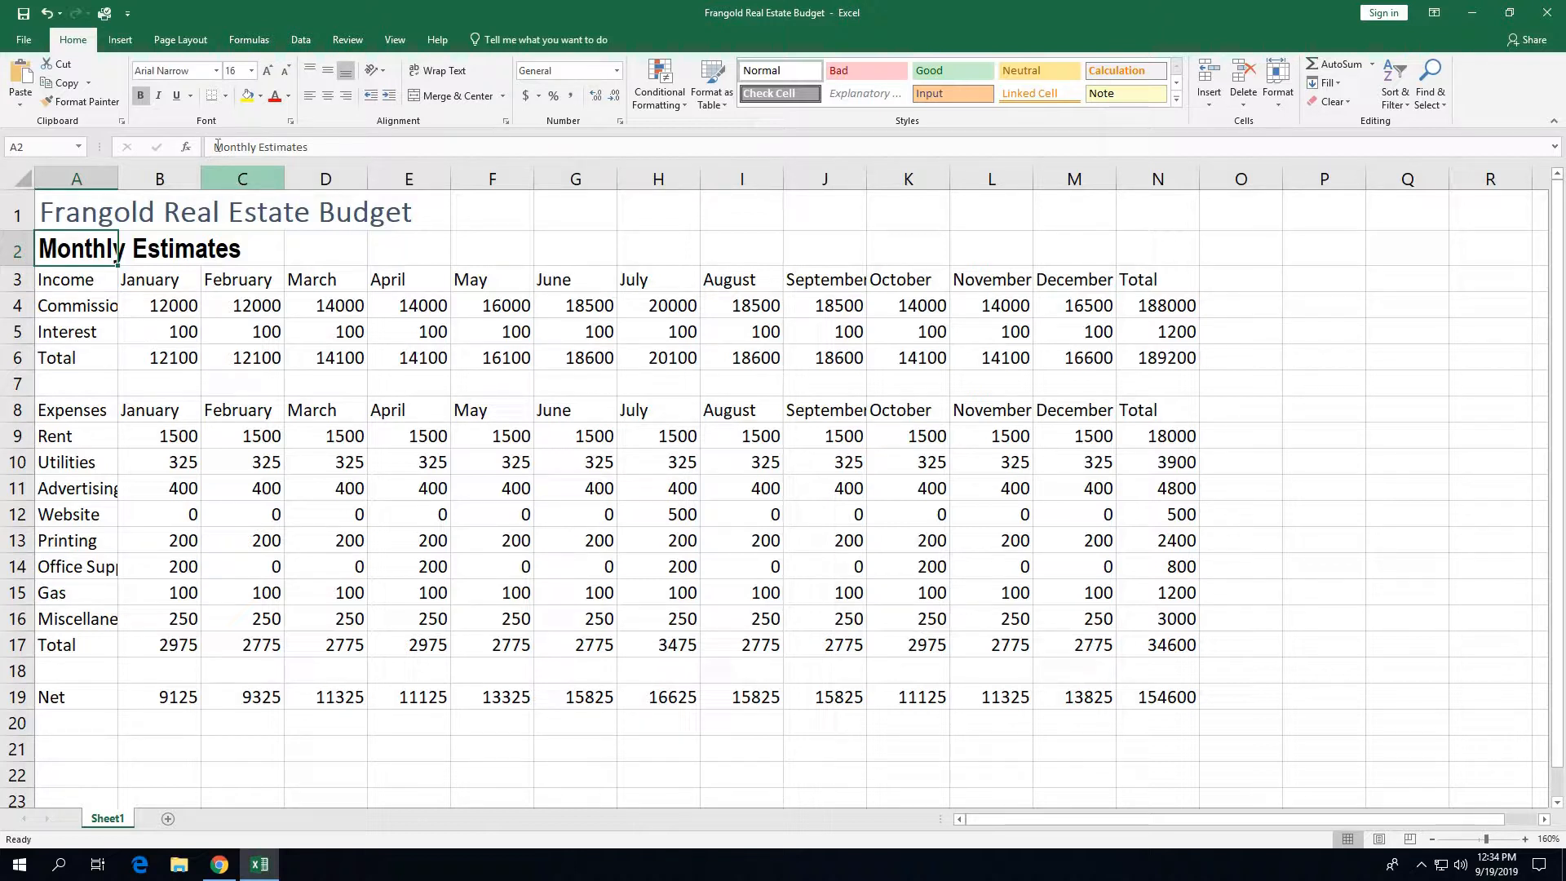
Step: Color the text of the title in A1 and the subtitle in A2 with Green, Accent 6
left_click(84, 205)
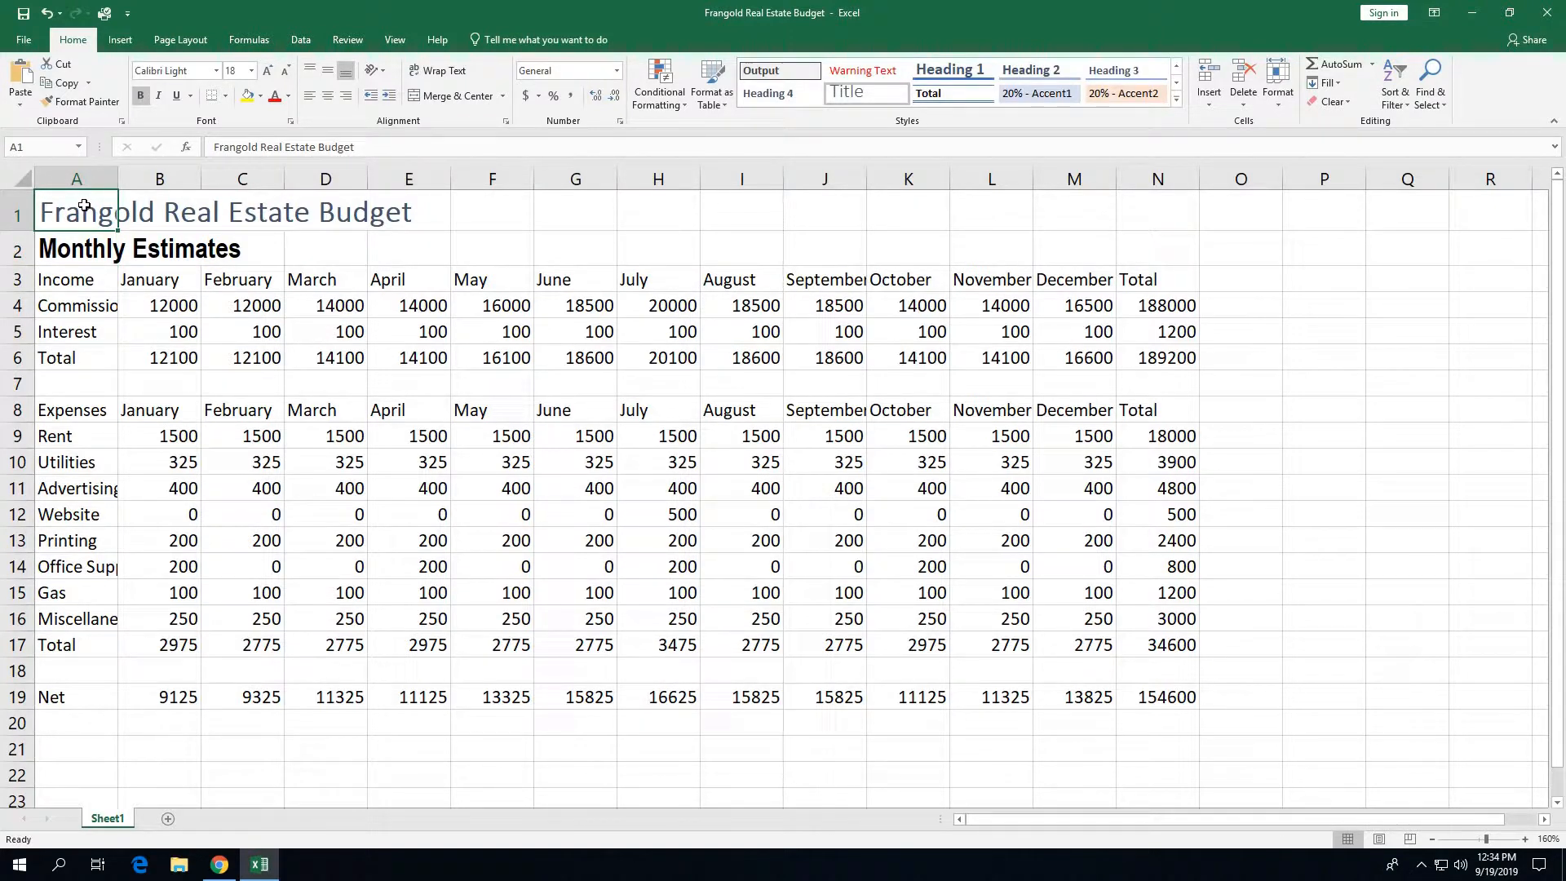
left_click(289, 96)
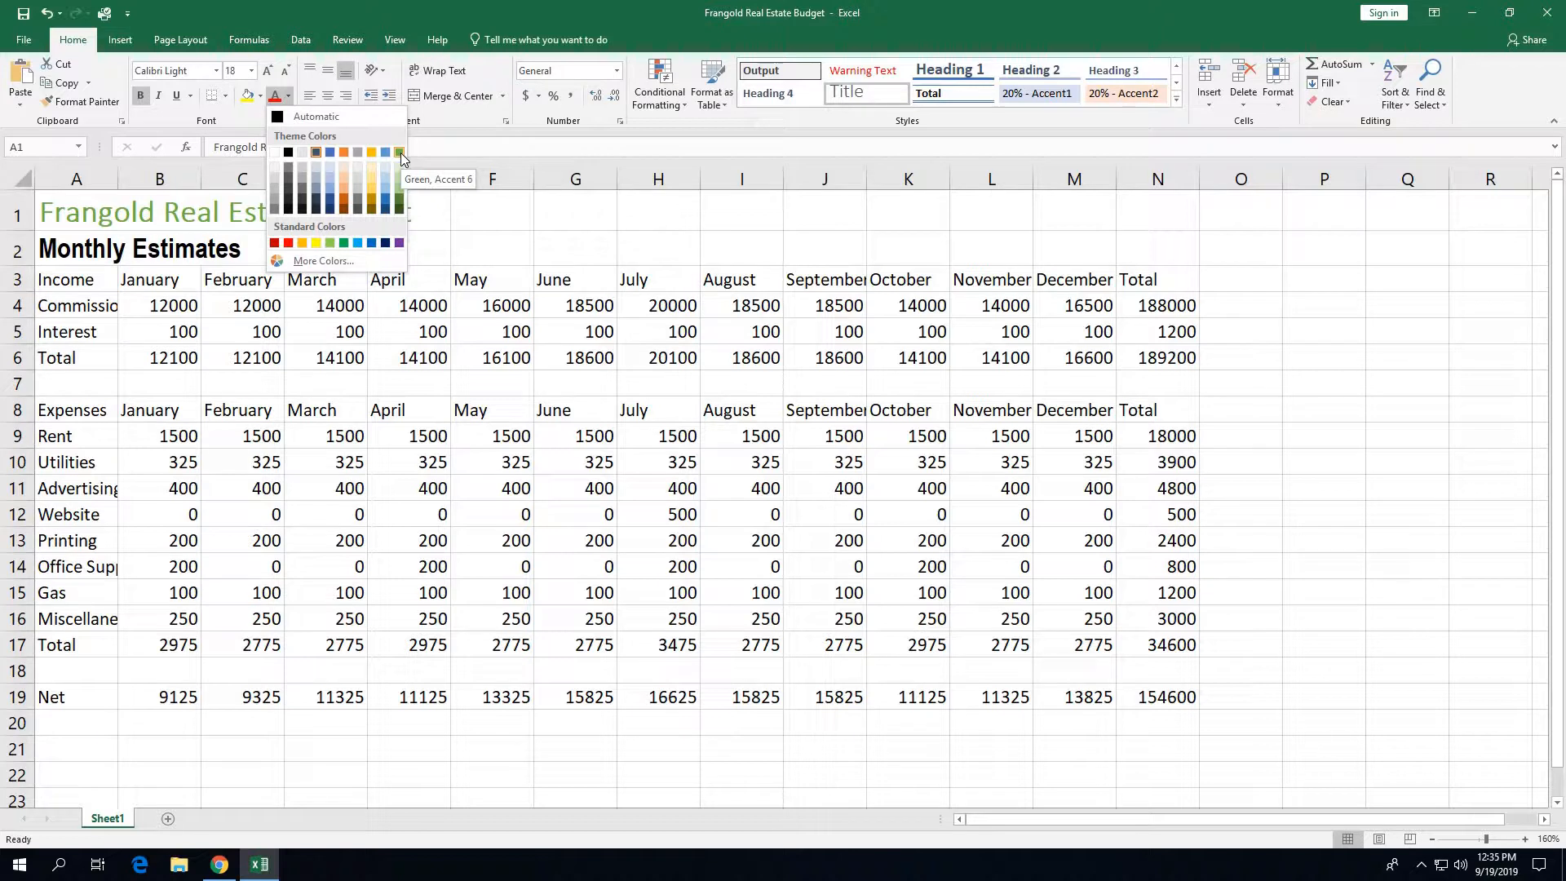
left_click(399, 153)
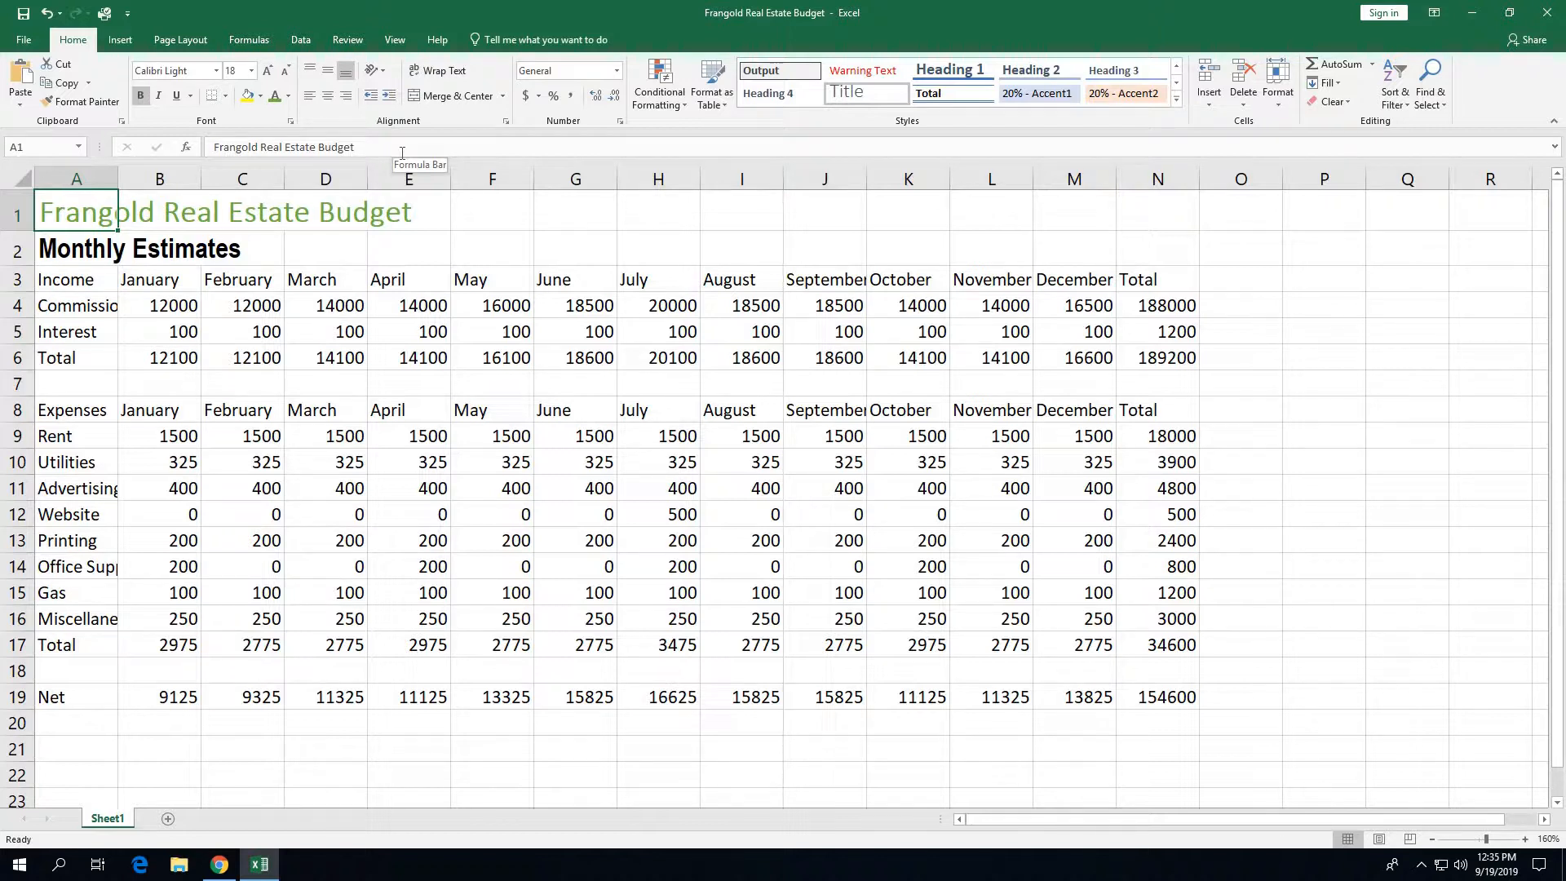
left_click(88, 247)
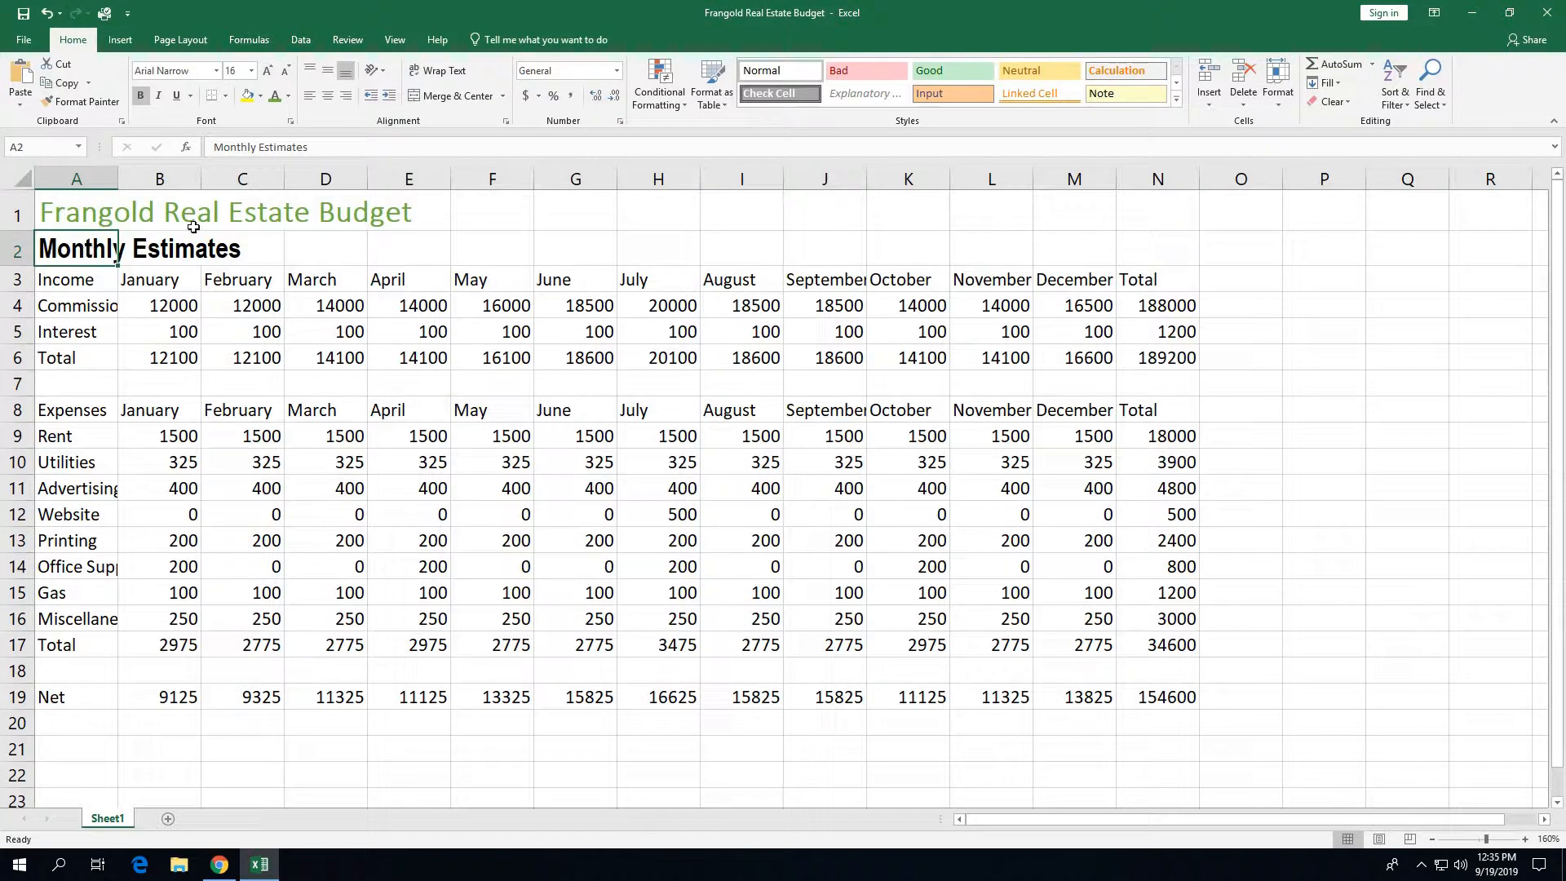
left_click(274, 96)
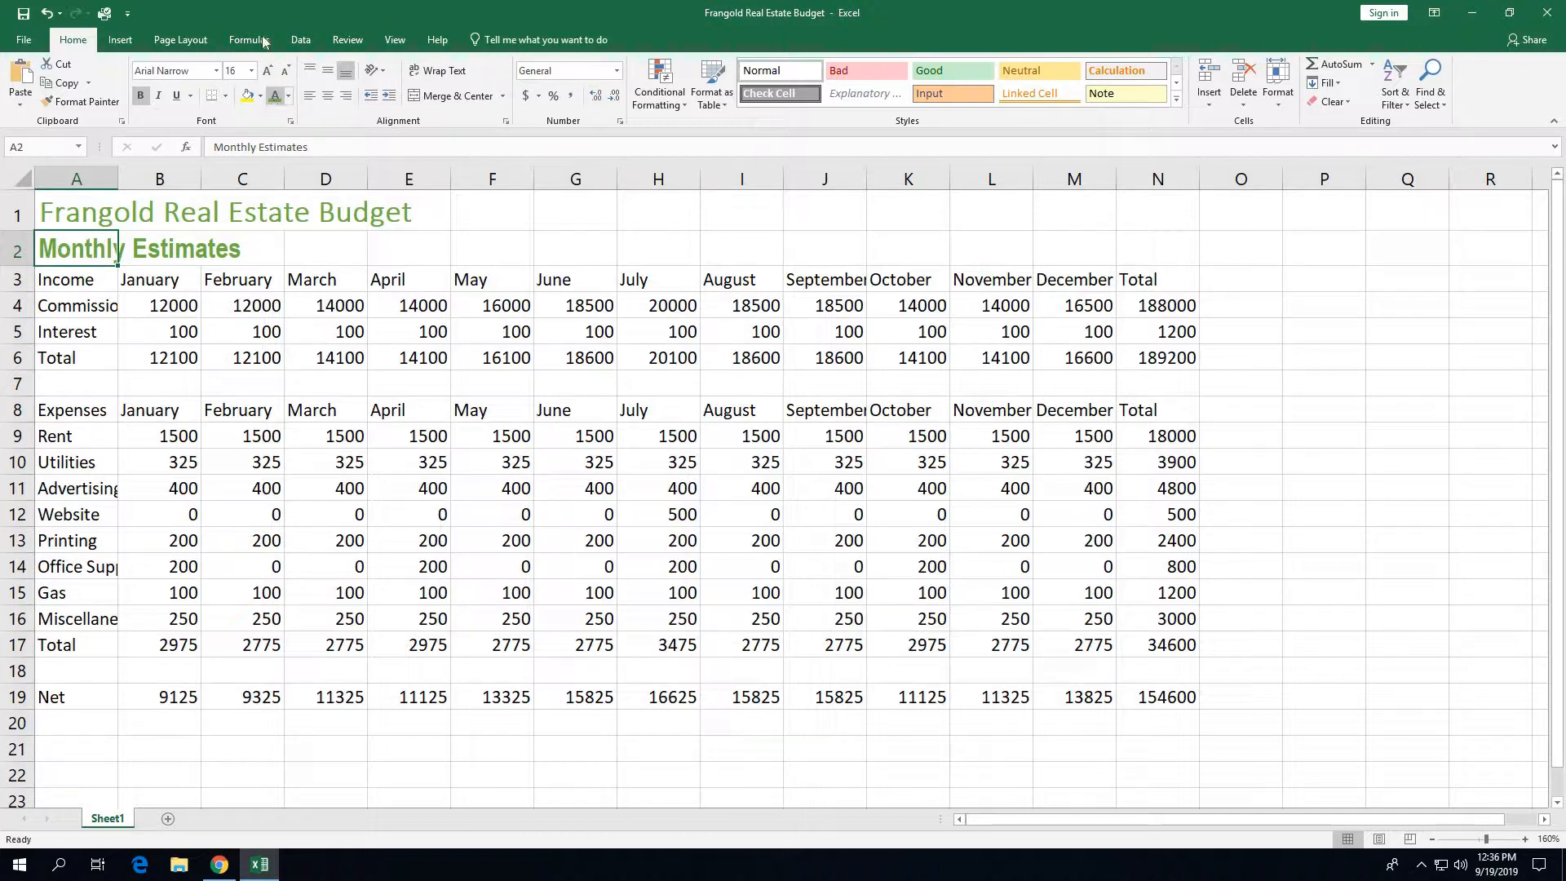
Step: Merge and center the title across A1:N1 and the subtitle across A2:N2
left_click(84, 212)
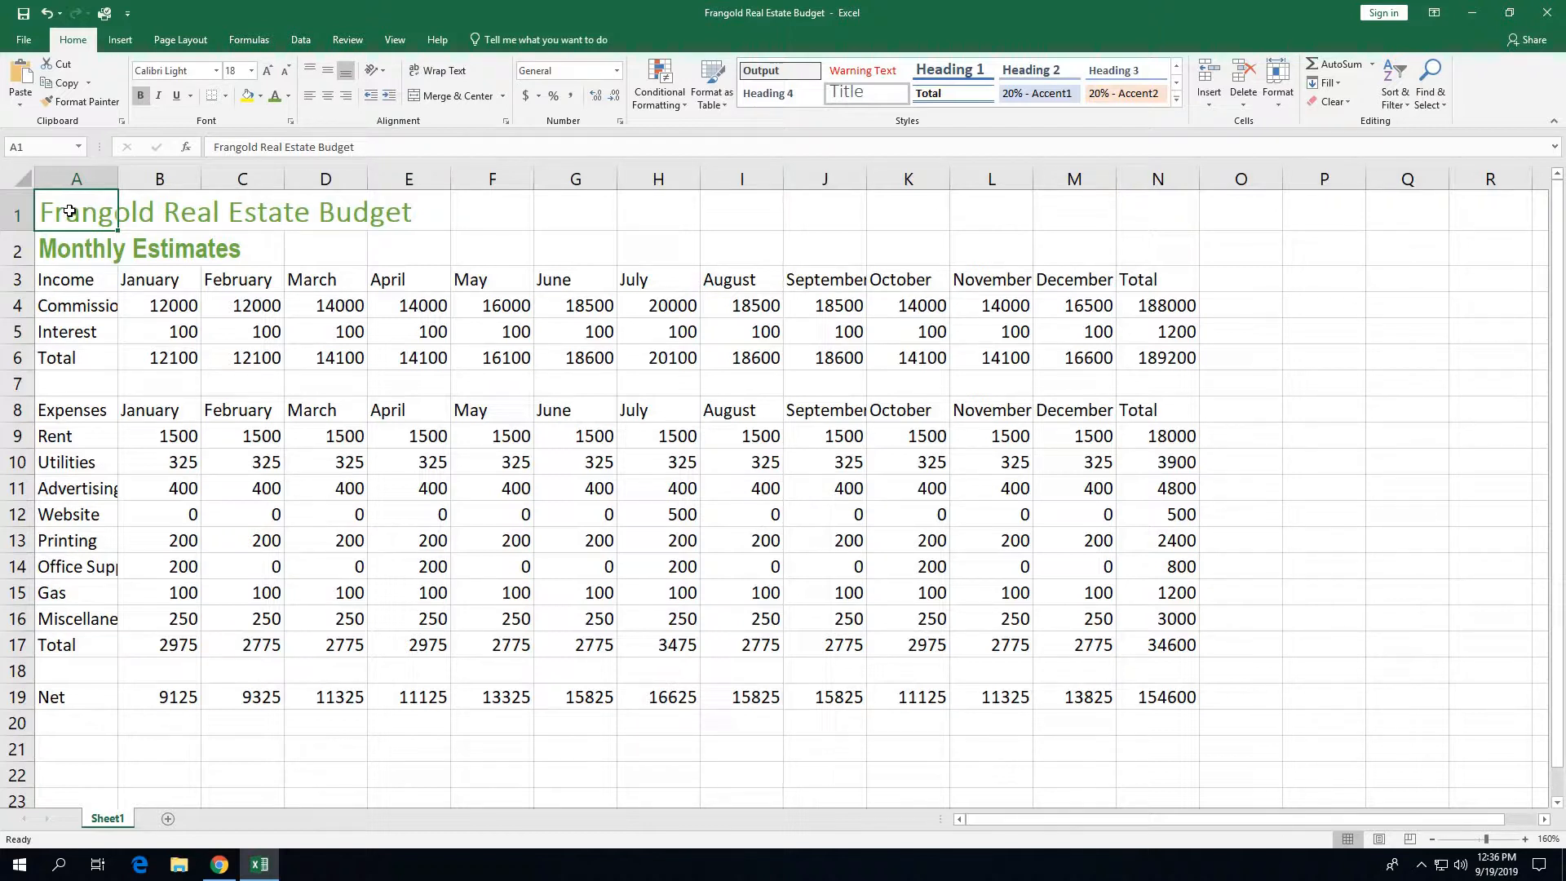
left_click_drag(101, 204, 1168, 230)
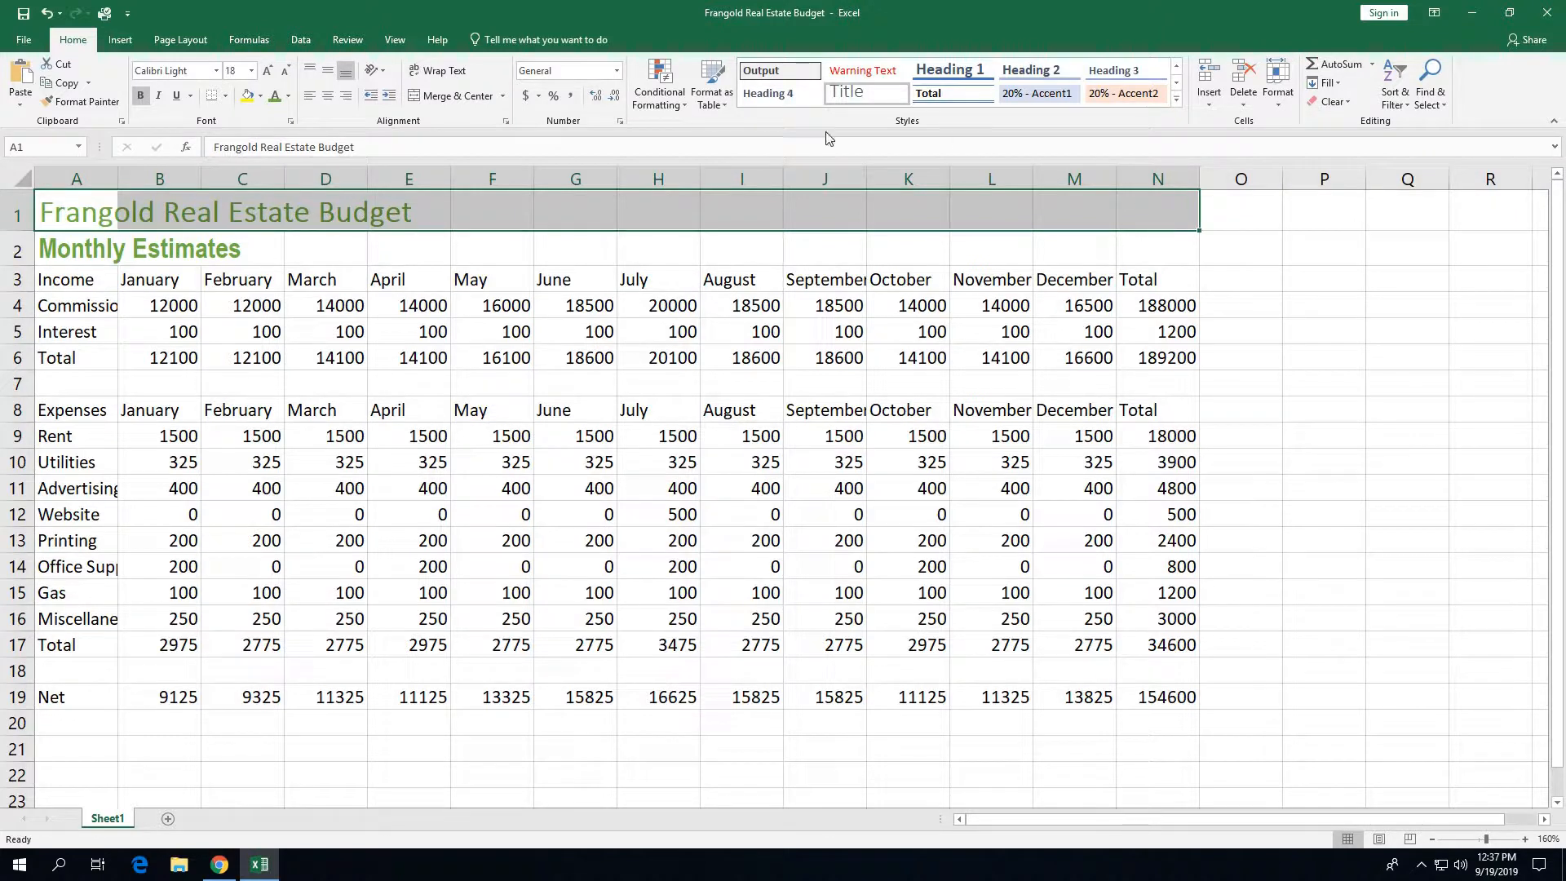
left_click(472, 95)
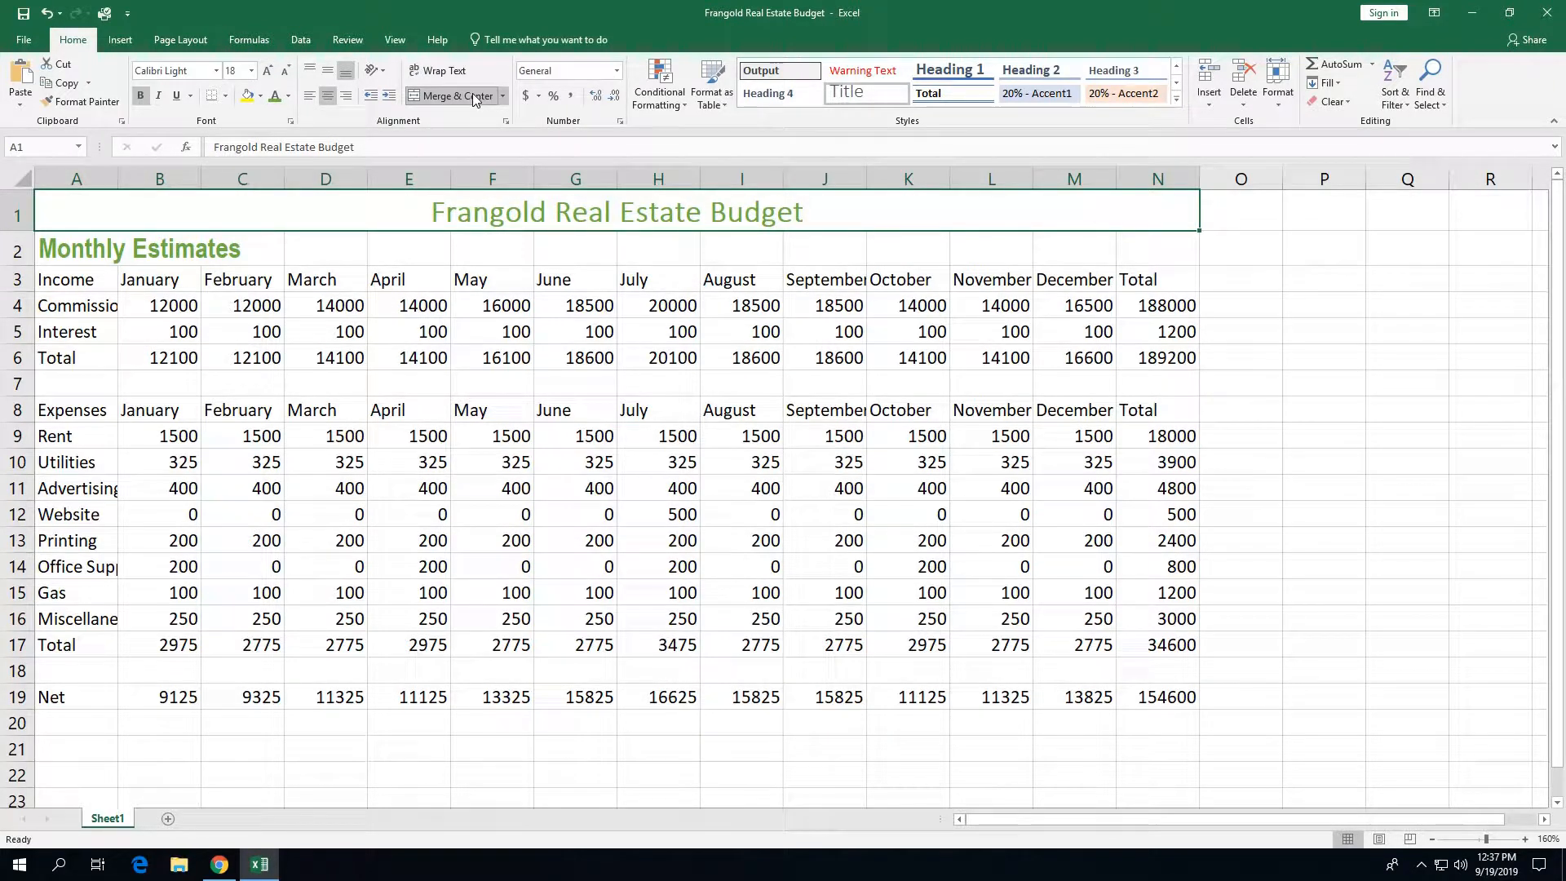
left_click(69, 248)
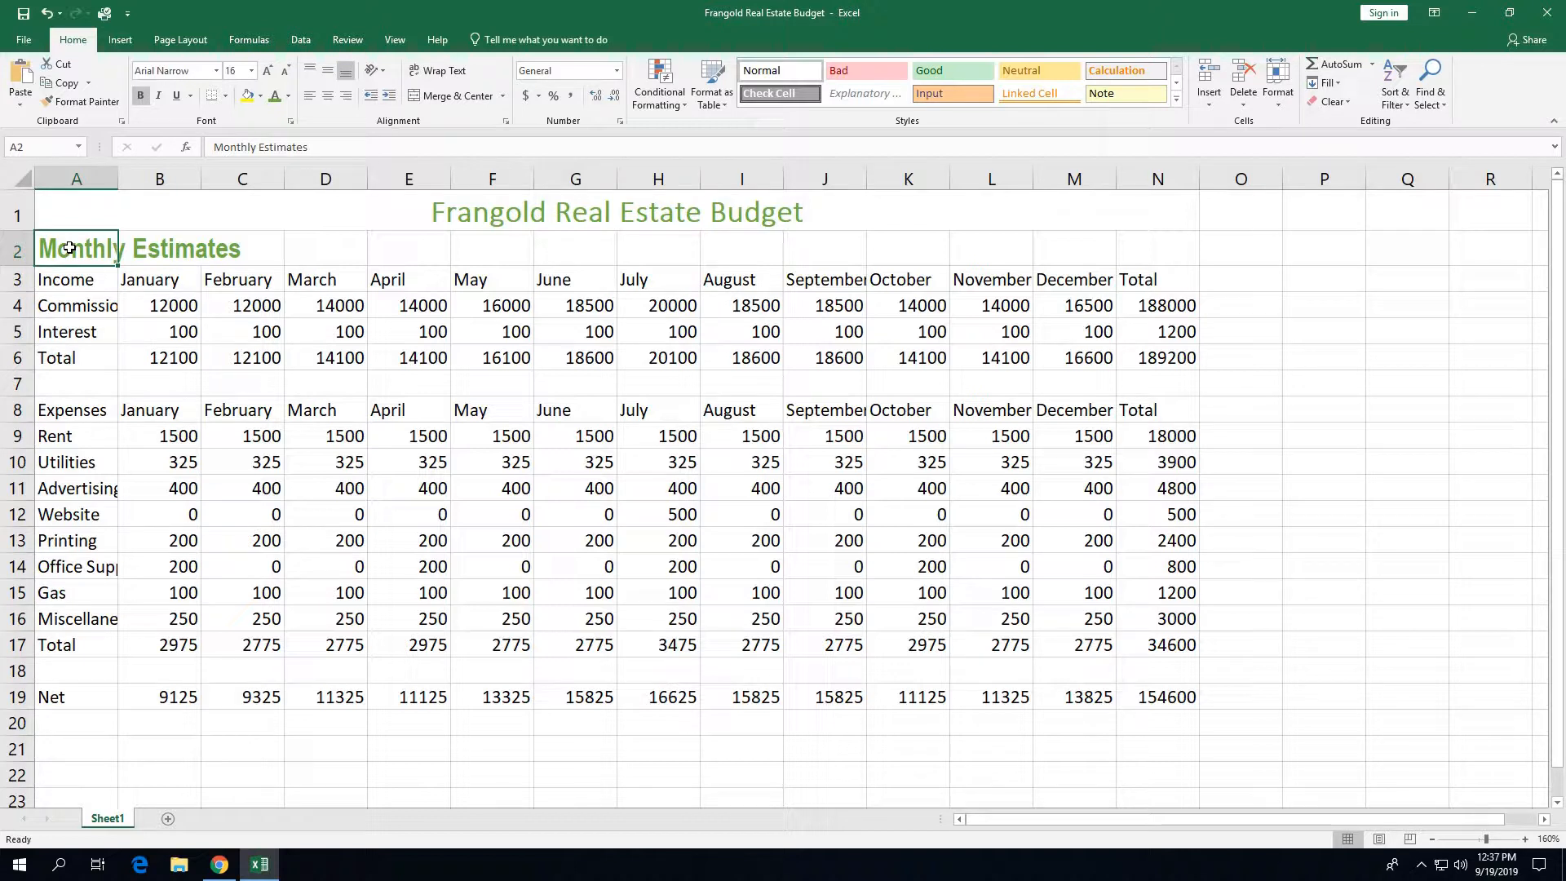
left_click_drag(69, 248, 1138, 268)
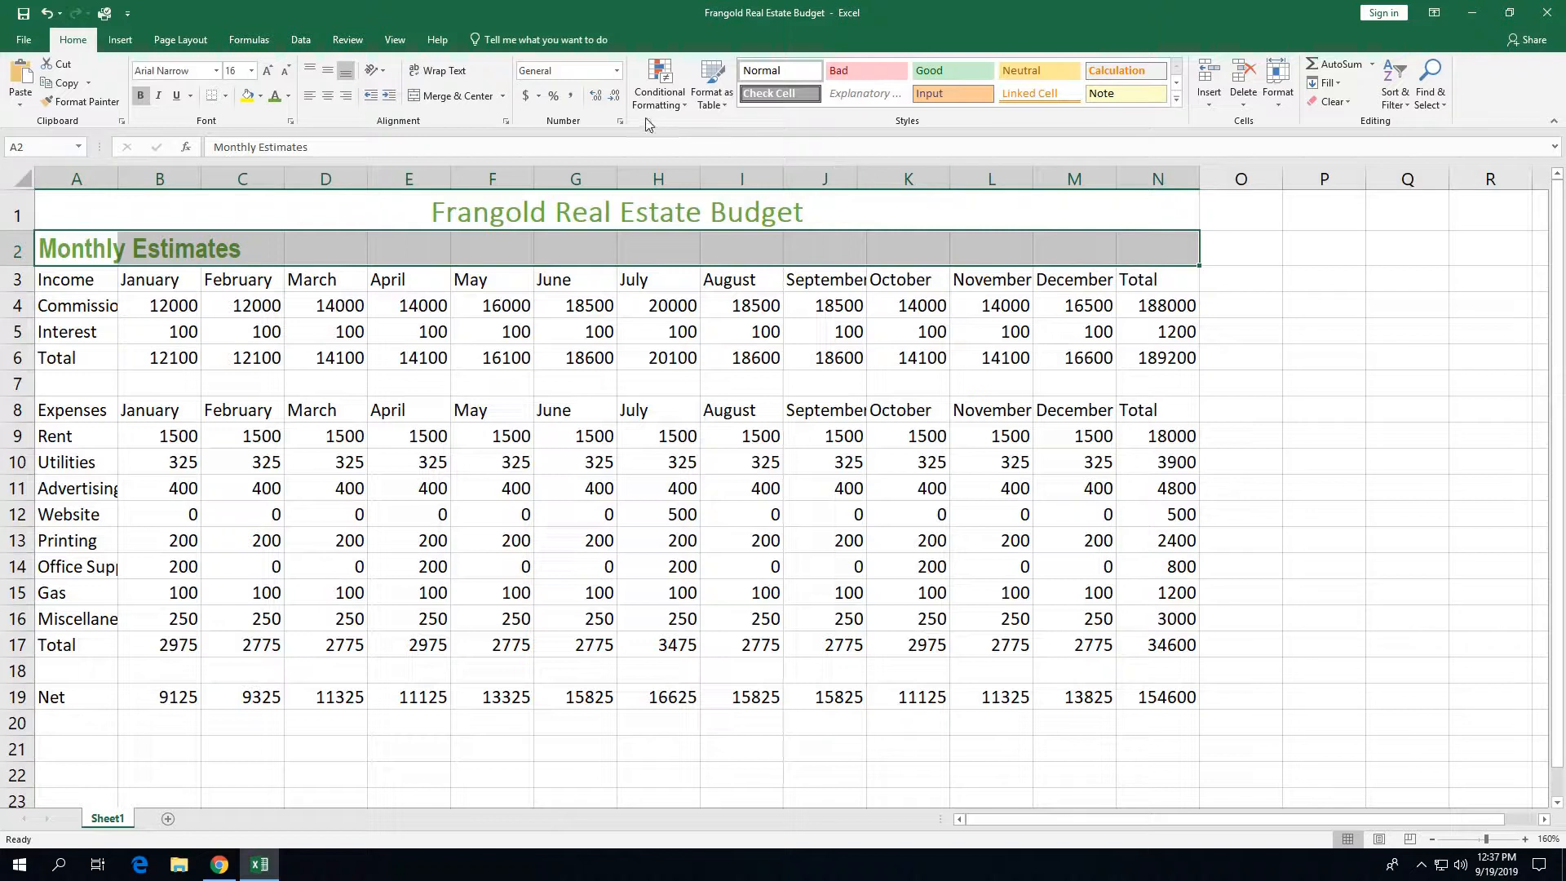
left_click(472, 100)
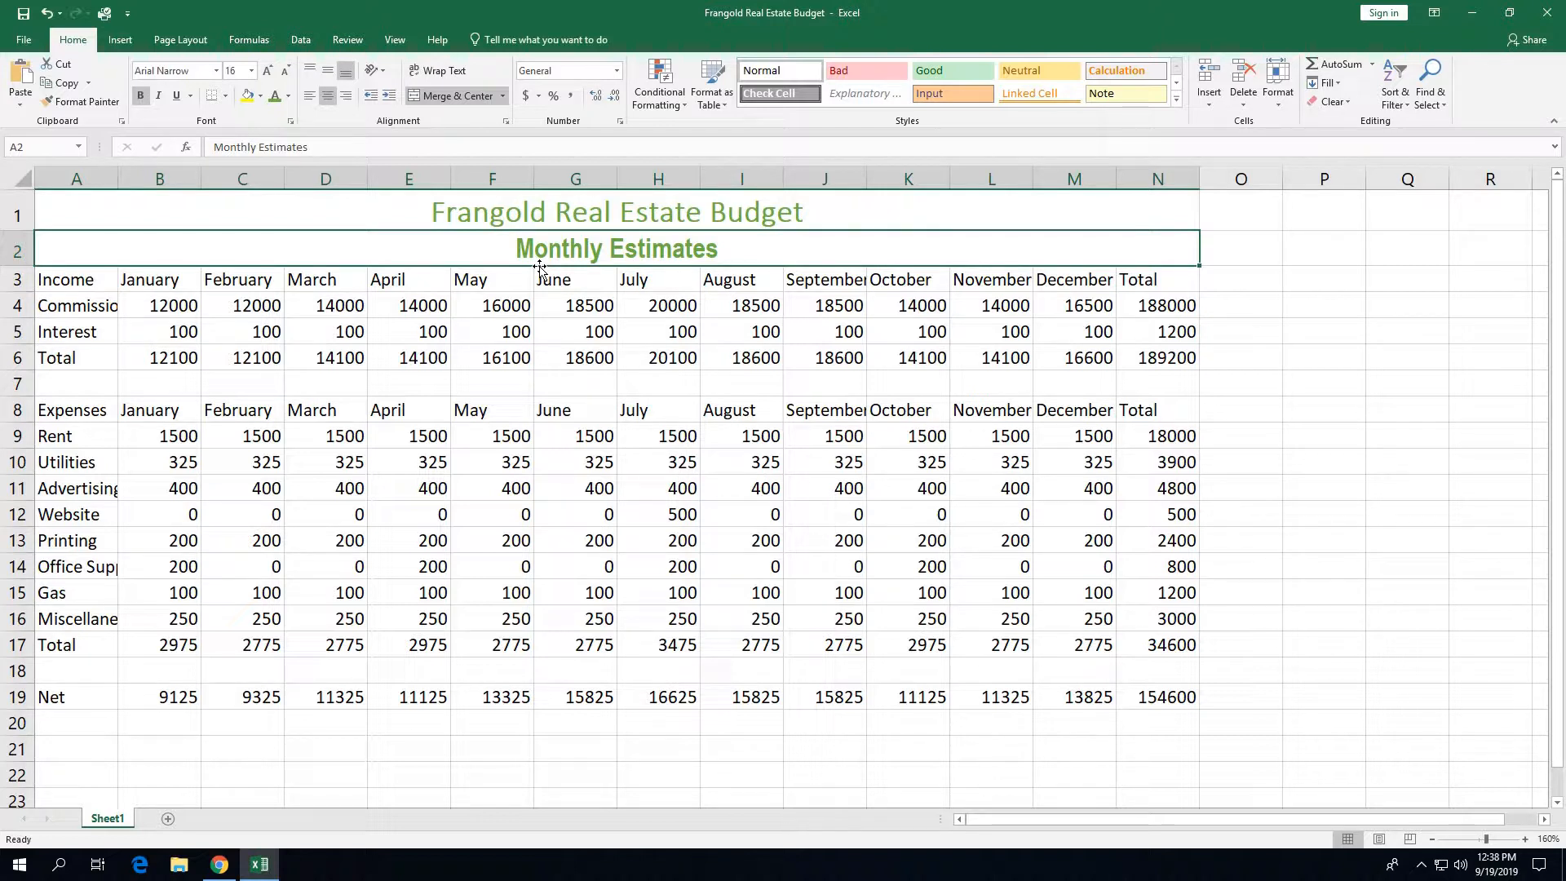
Step: Apply the Heading 1 cell style to the Income header row A3:N3 and center its text
left_click(75, 284)
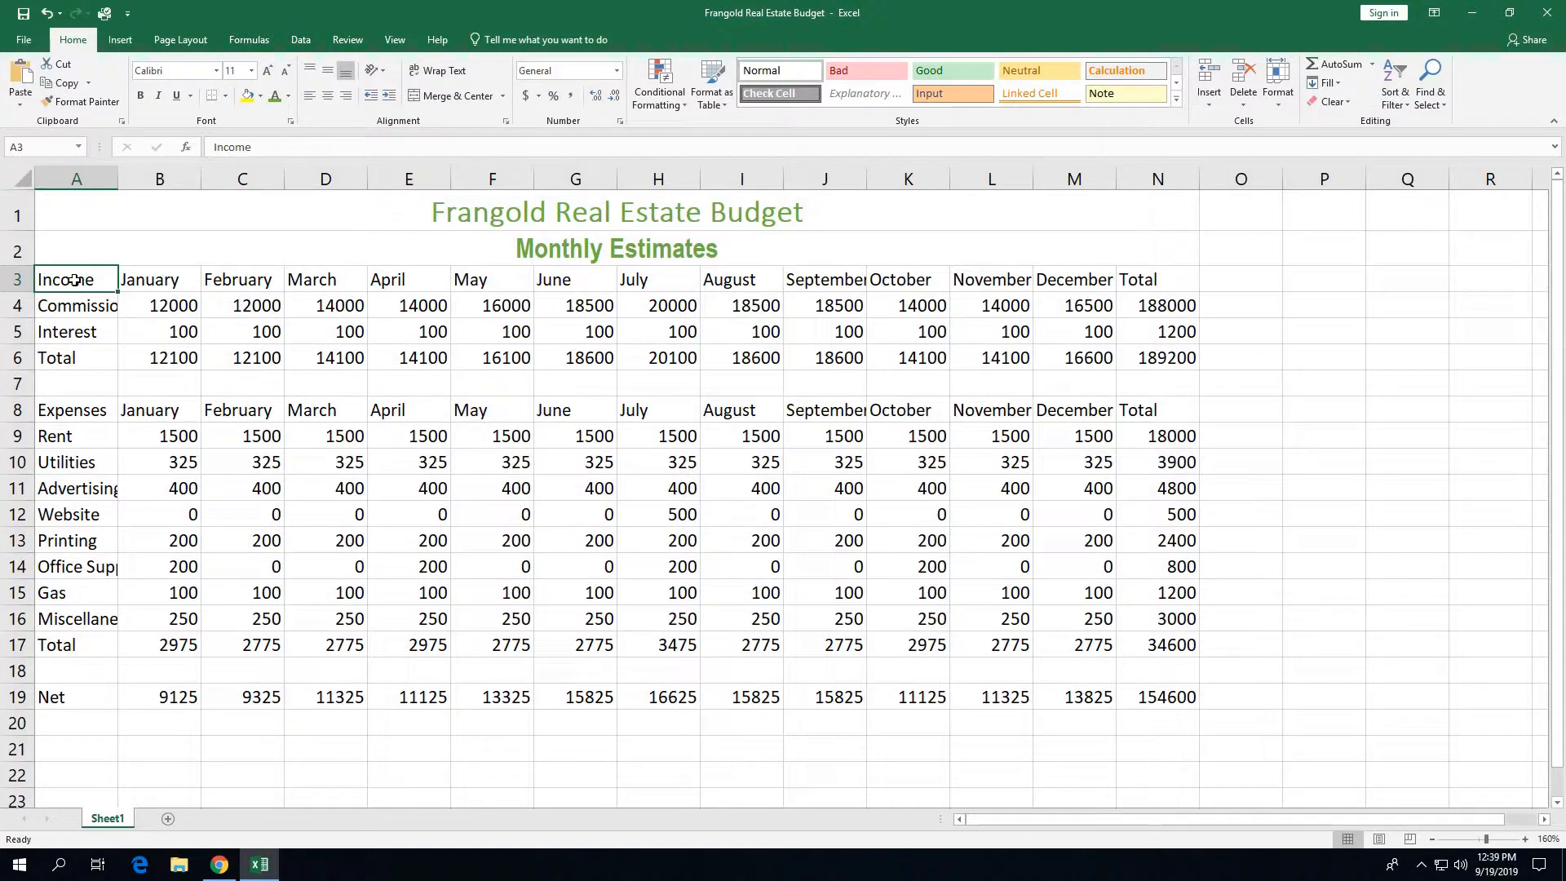
left_click_drag(74, 281, 1158, 301)
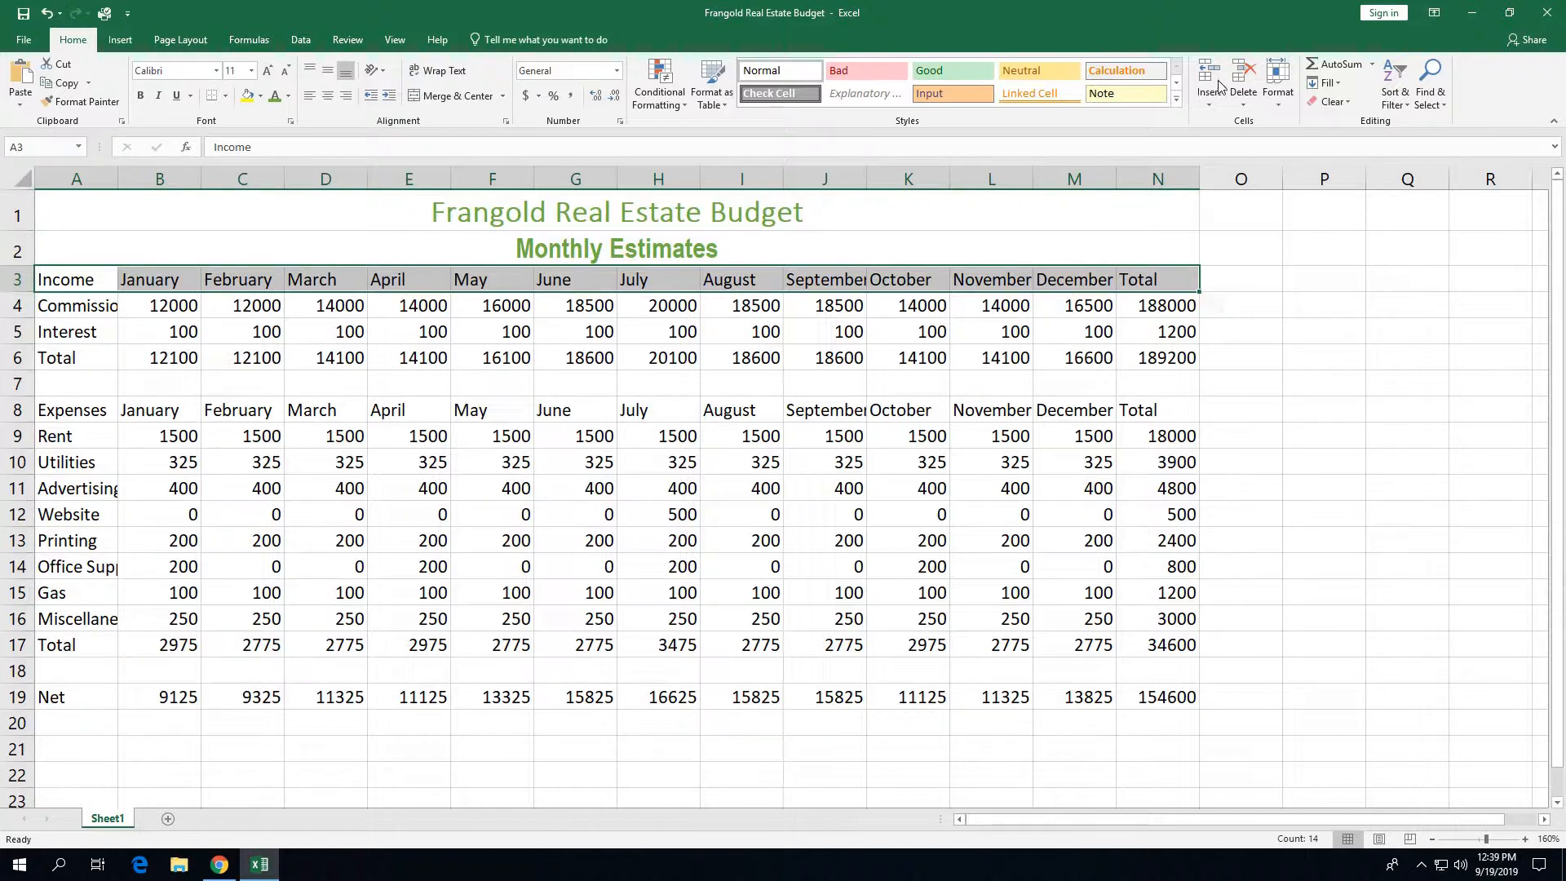
left_click(1176, 99)
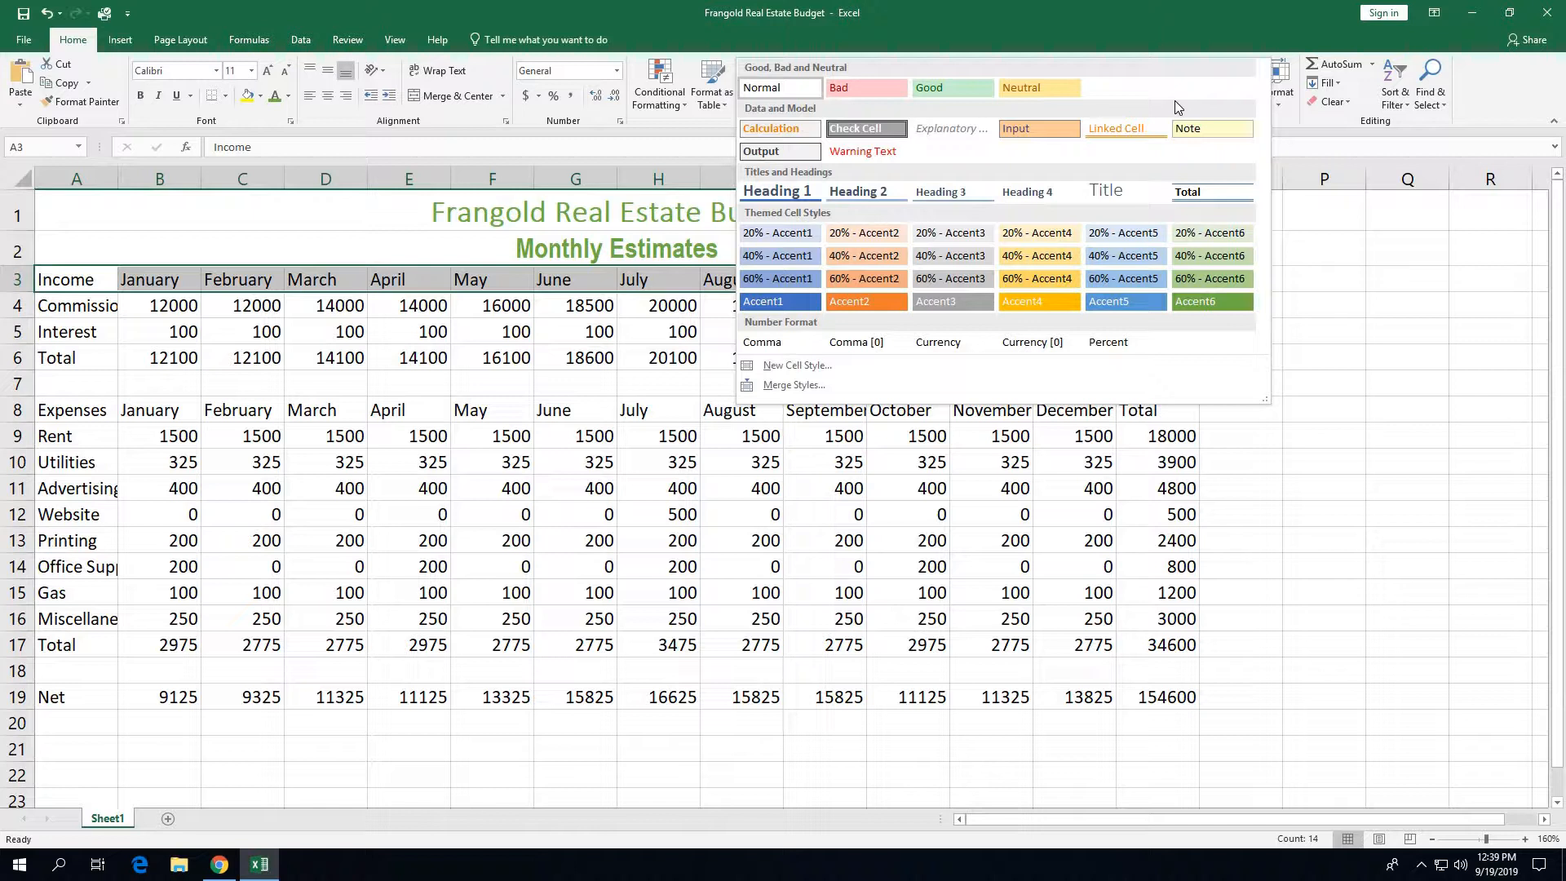
left_click(804, 195)
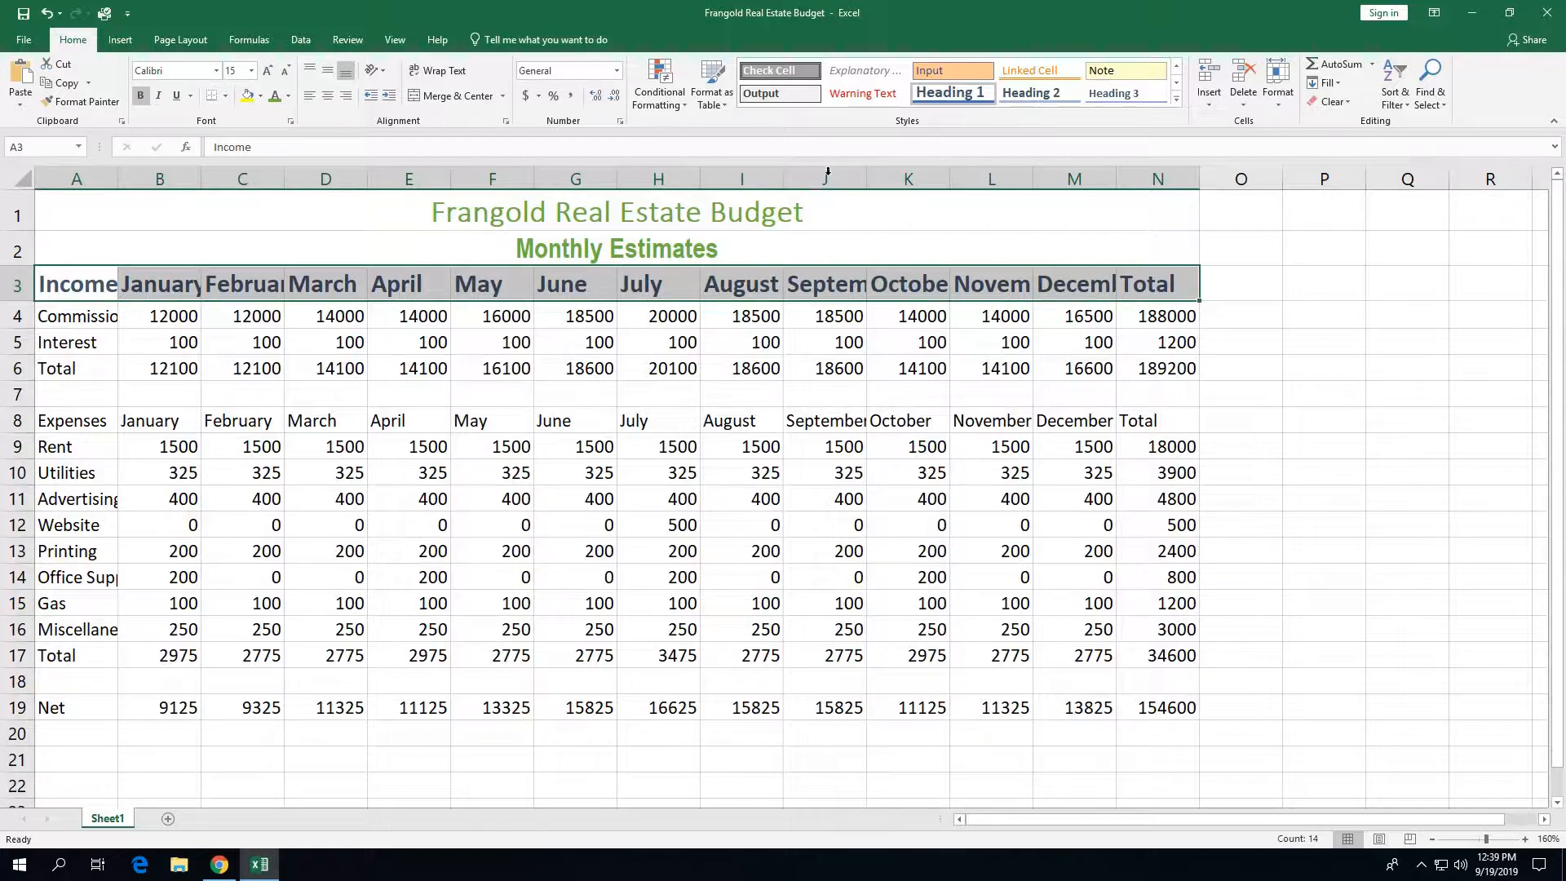
left_click(326, 99)
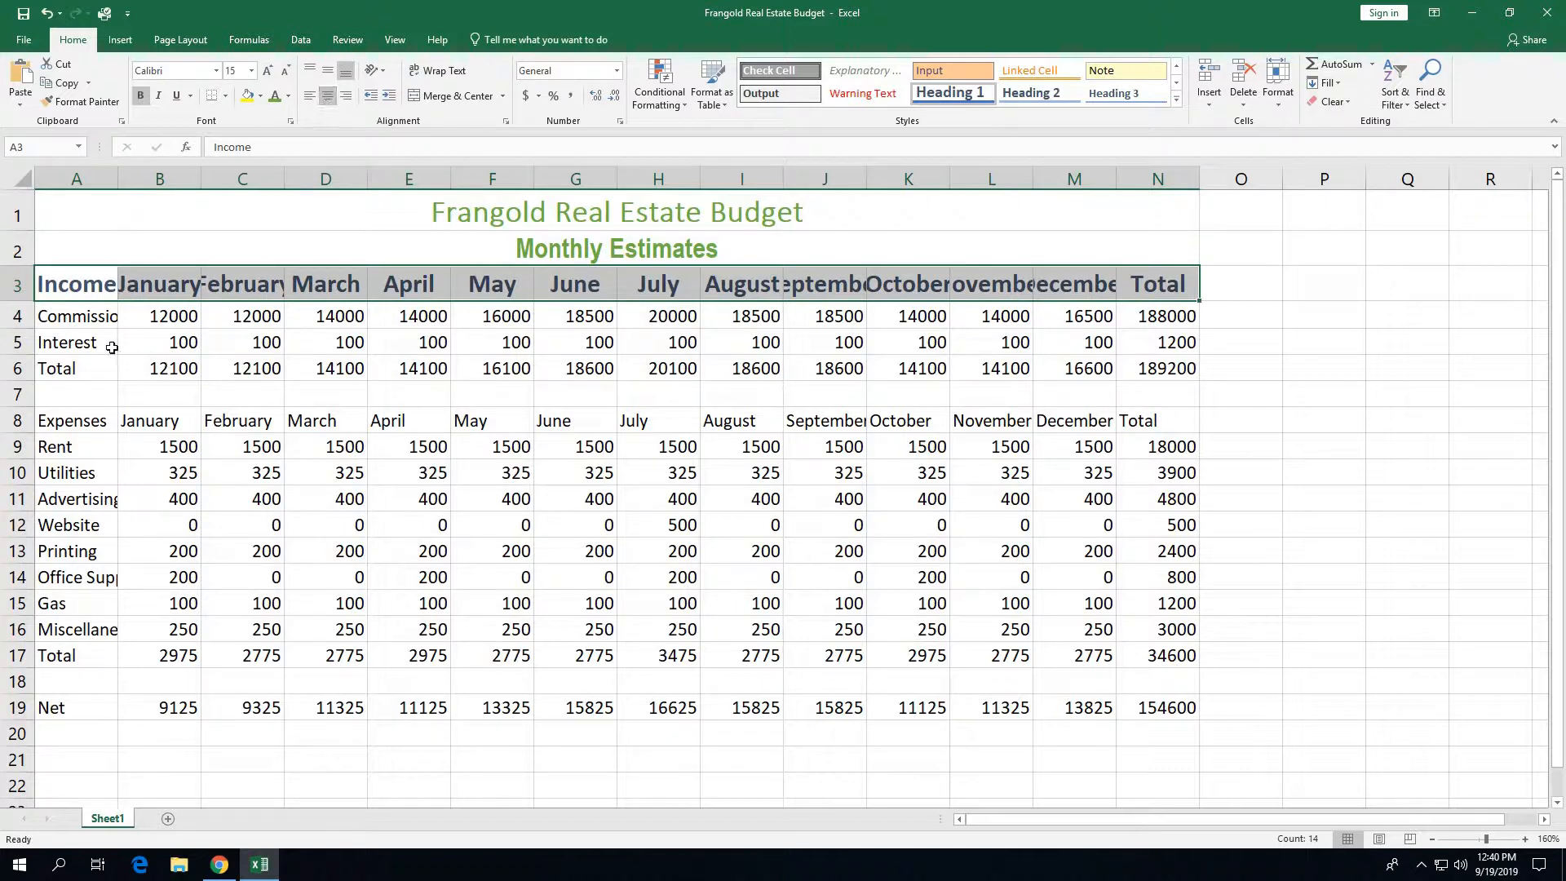
Step: Format the Expenses header row A8:N8 with the Heading 1 cell style and center alignment
left_click_drag(54, 420, 1137, 423)
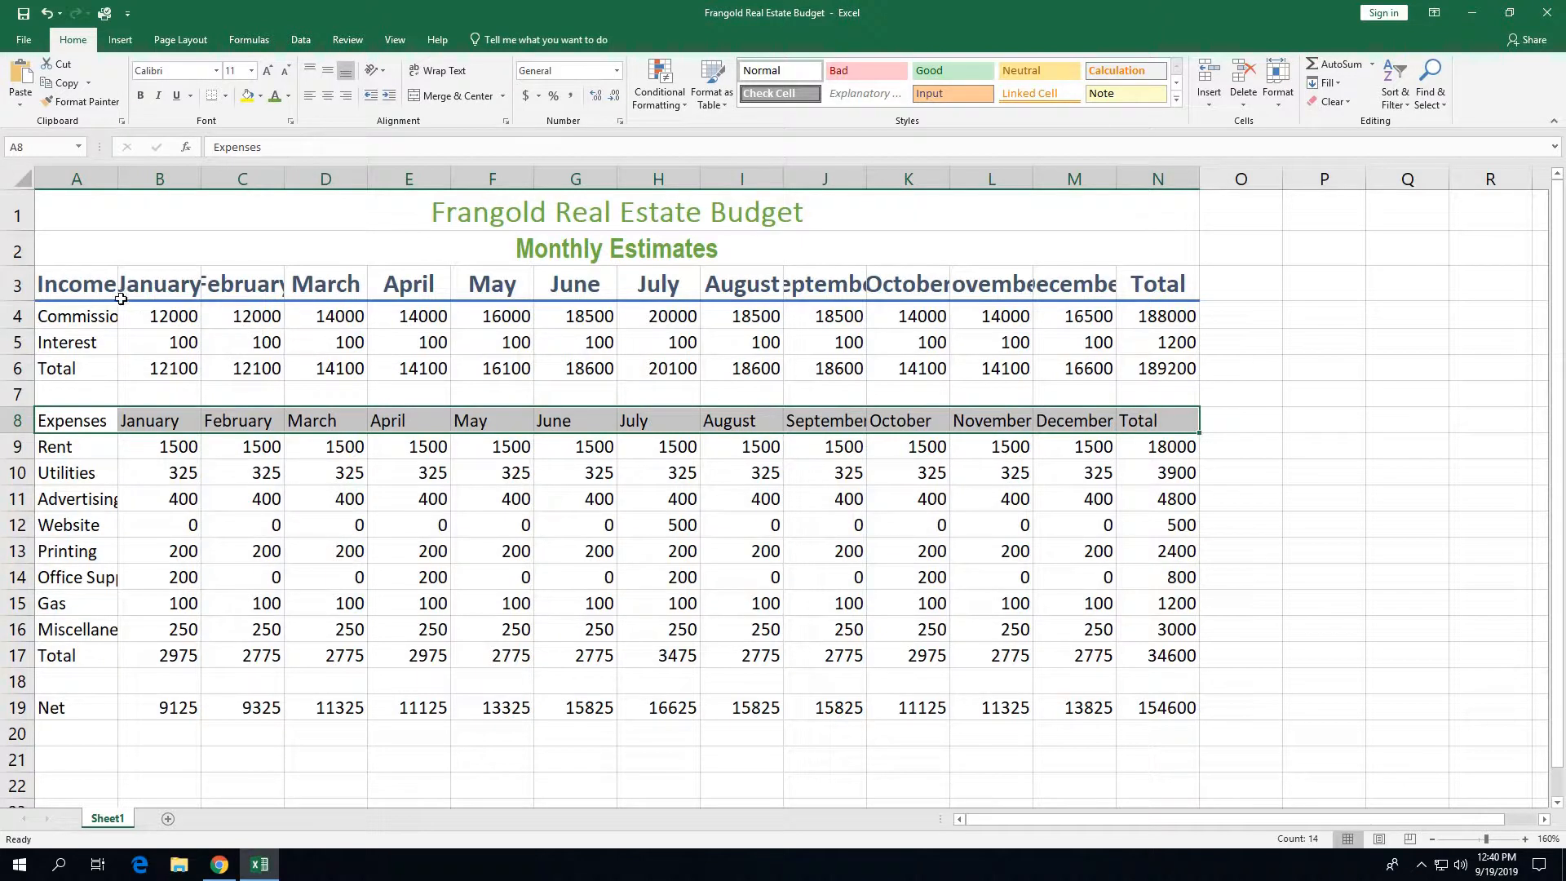
left_click(1179, 100)
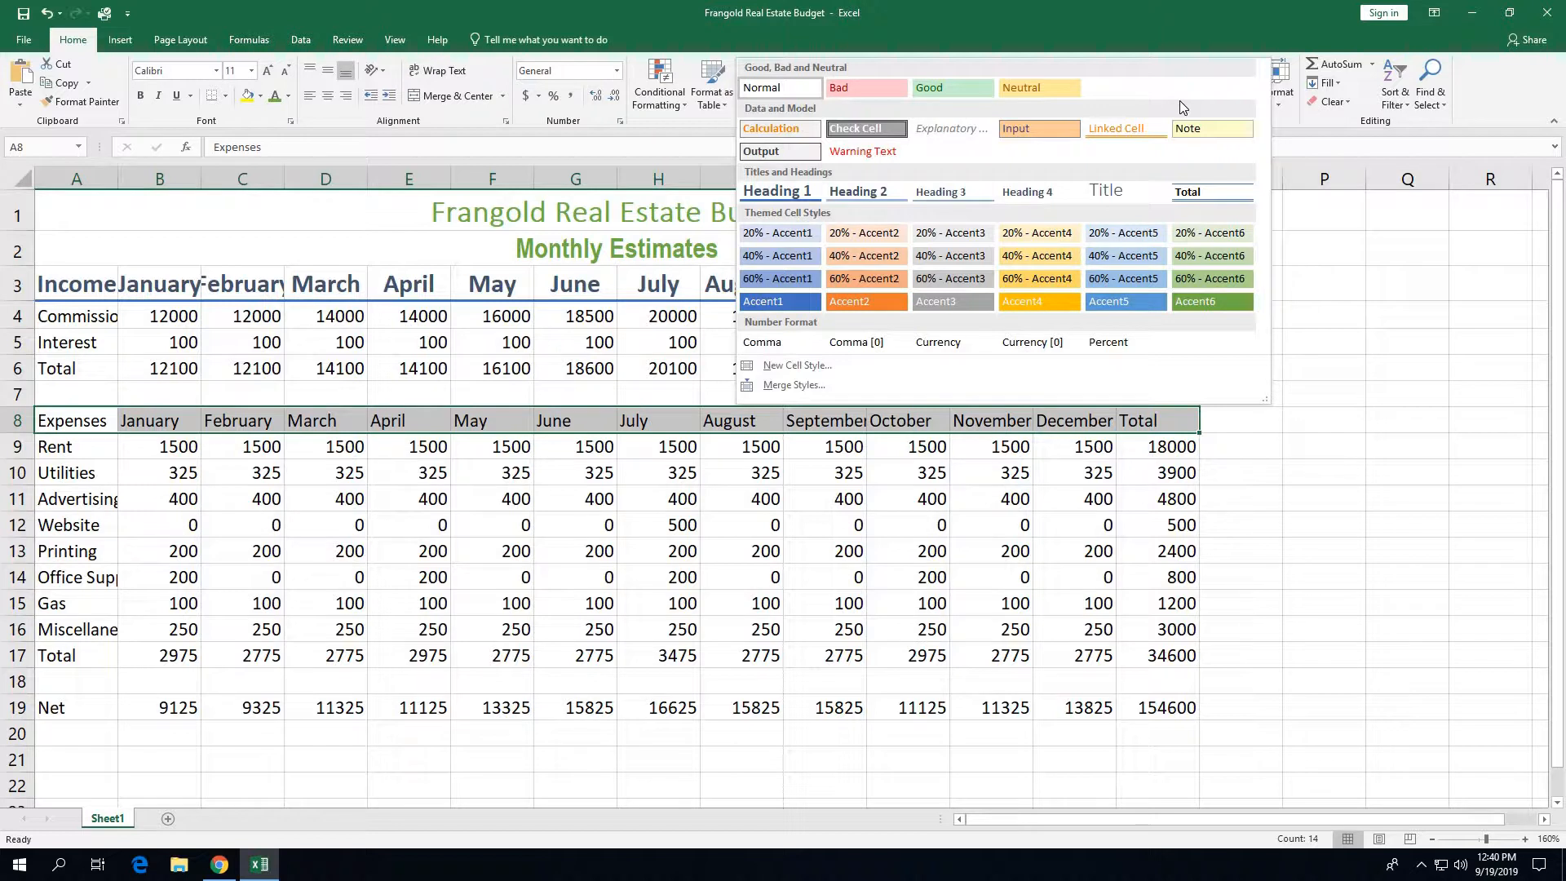
left_click(799, 193)
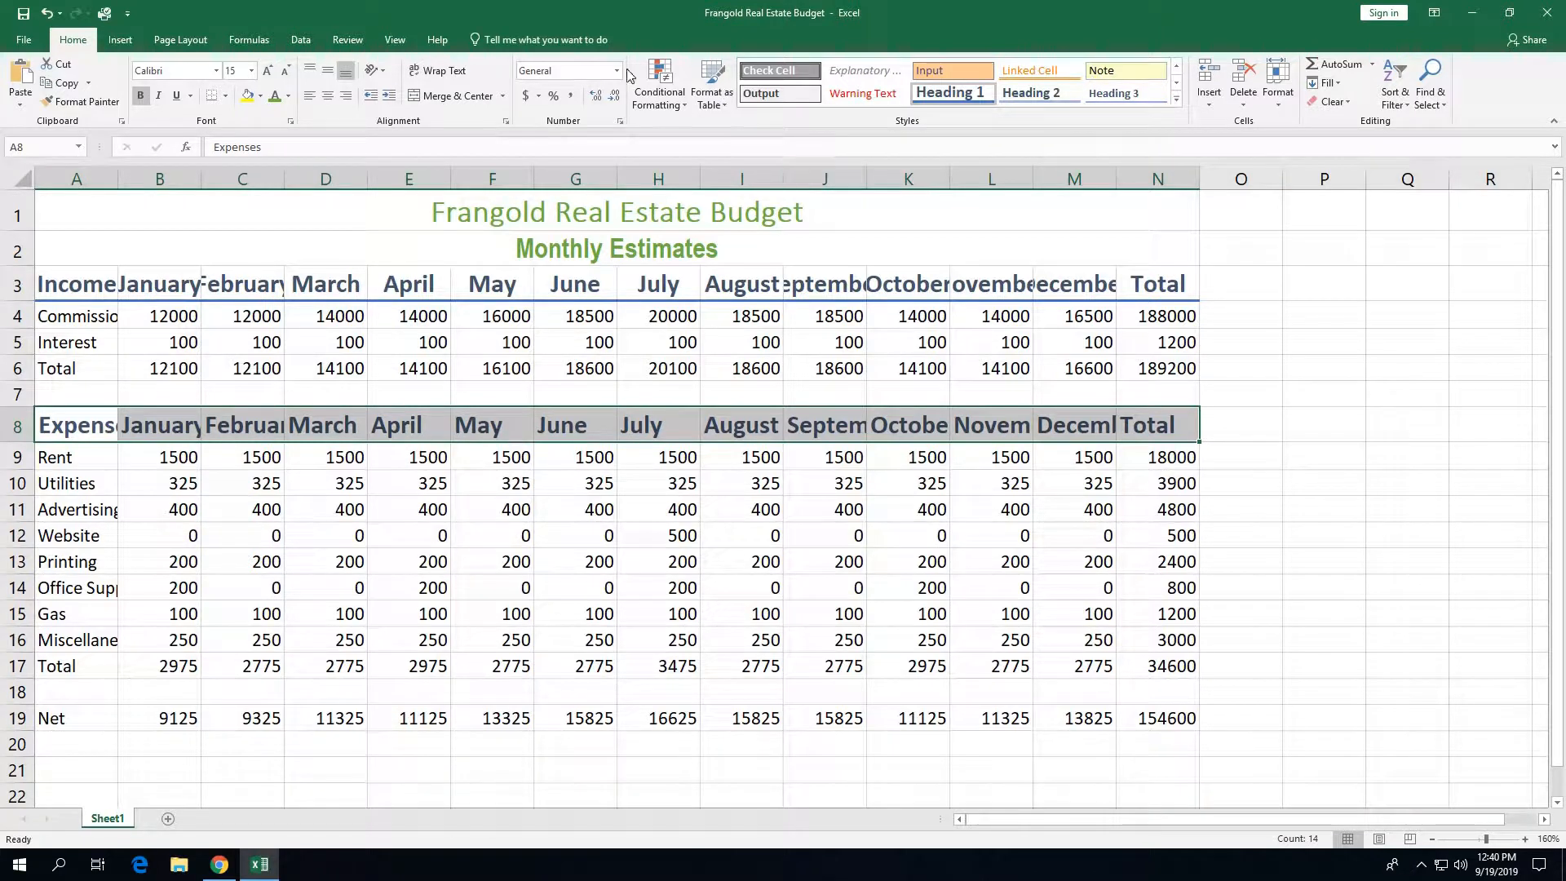
left_click(332, 102)
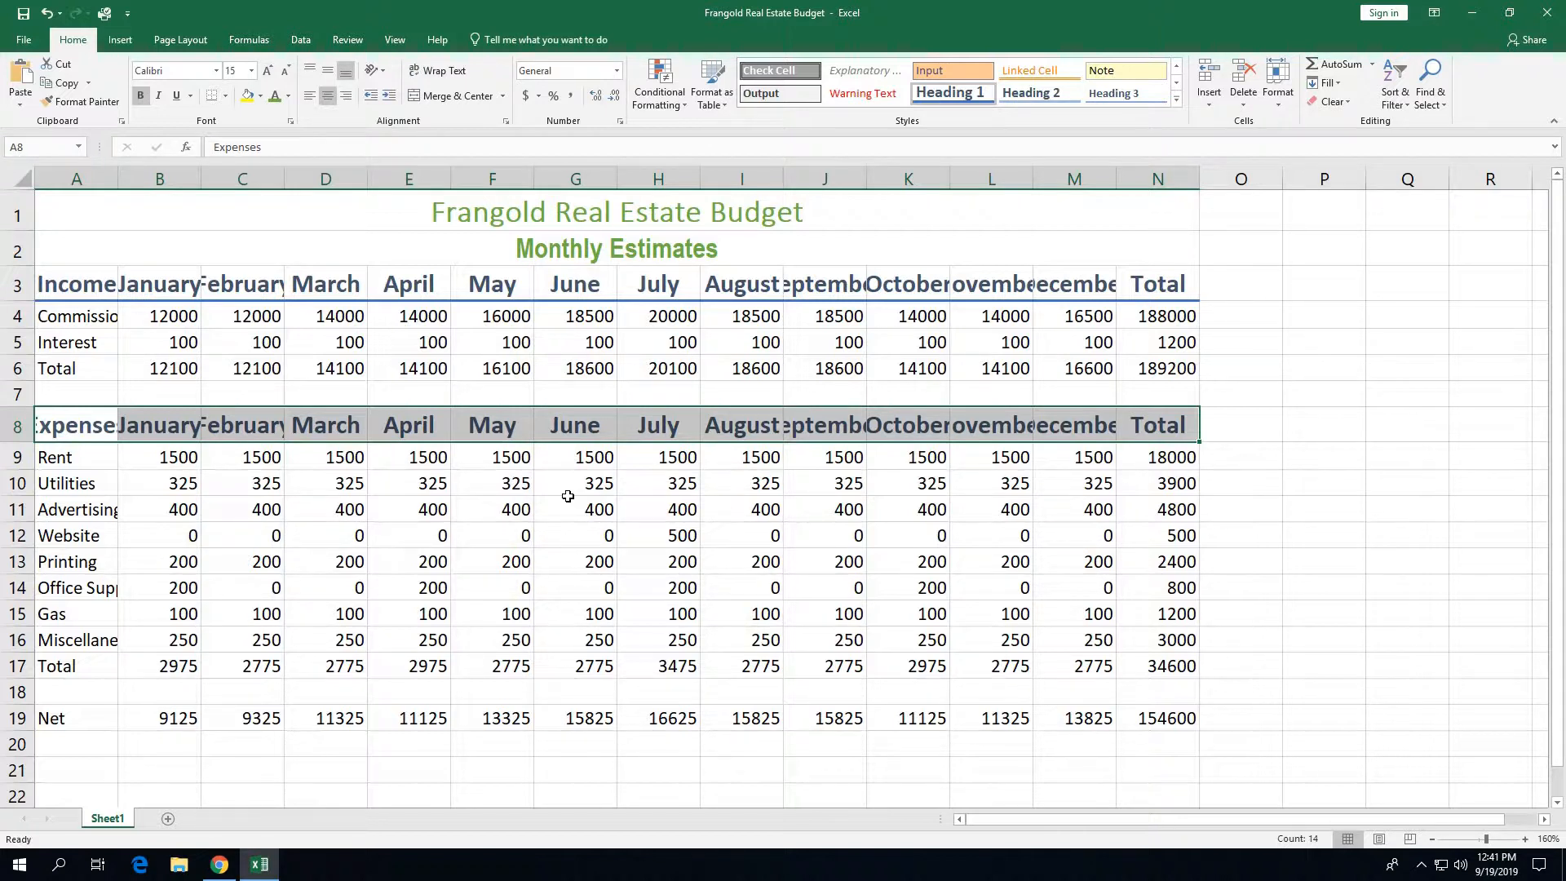
Step: Apply the Total cell style to the Income total row A6:N6 and the Expenses total row A17:N17
left_click(94, 370)
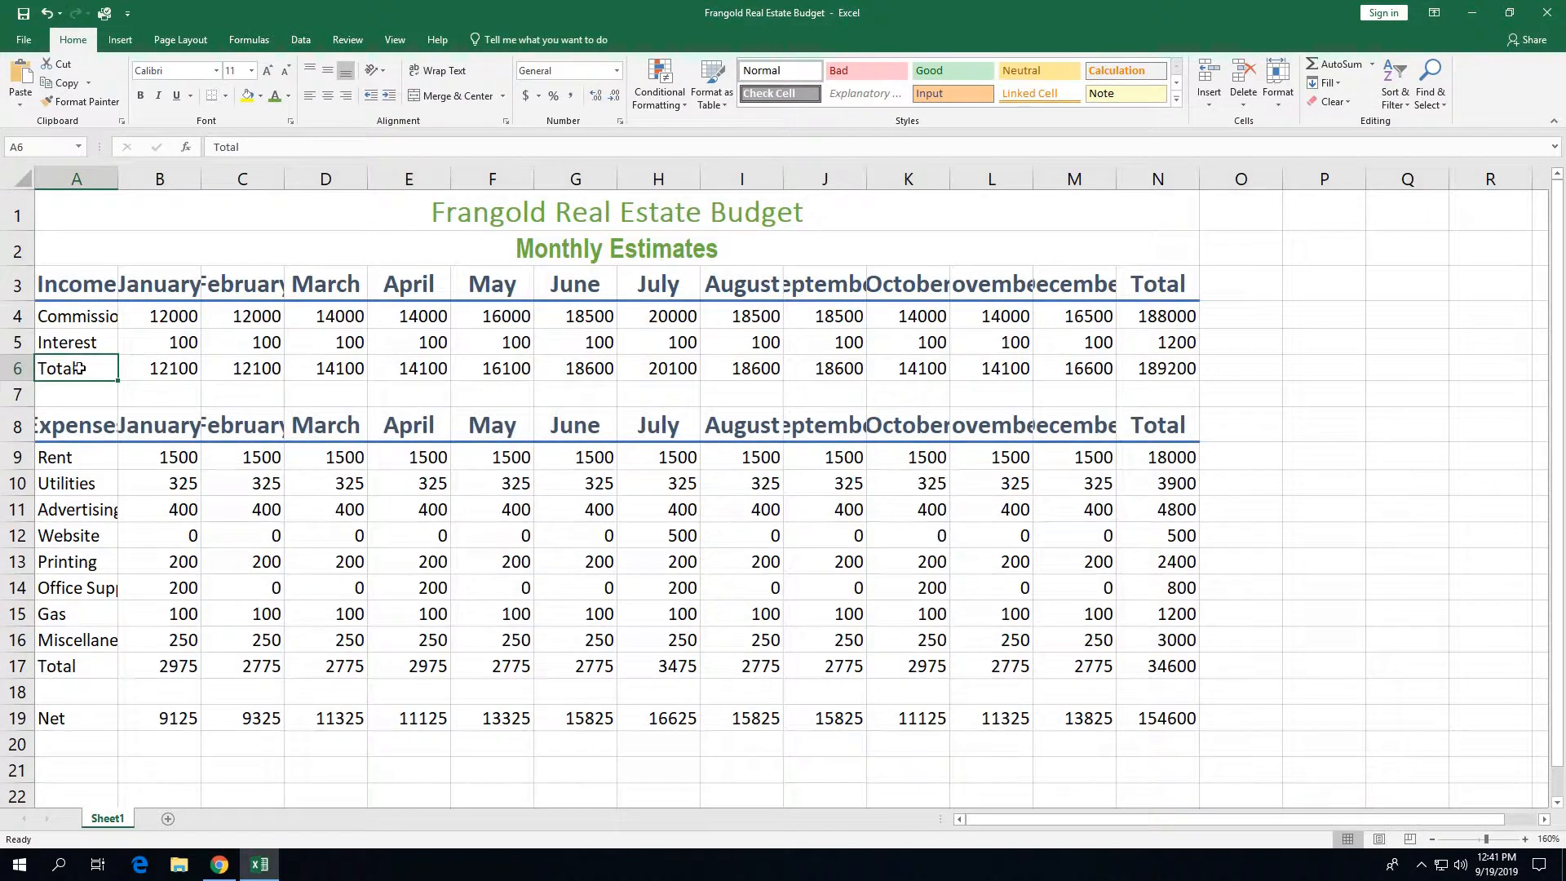
left_click_drag(78, 368, 1139, 385)
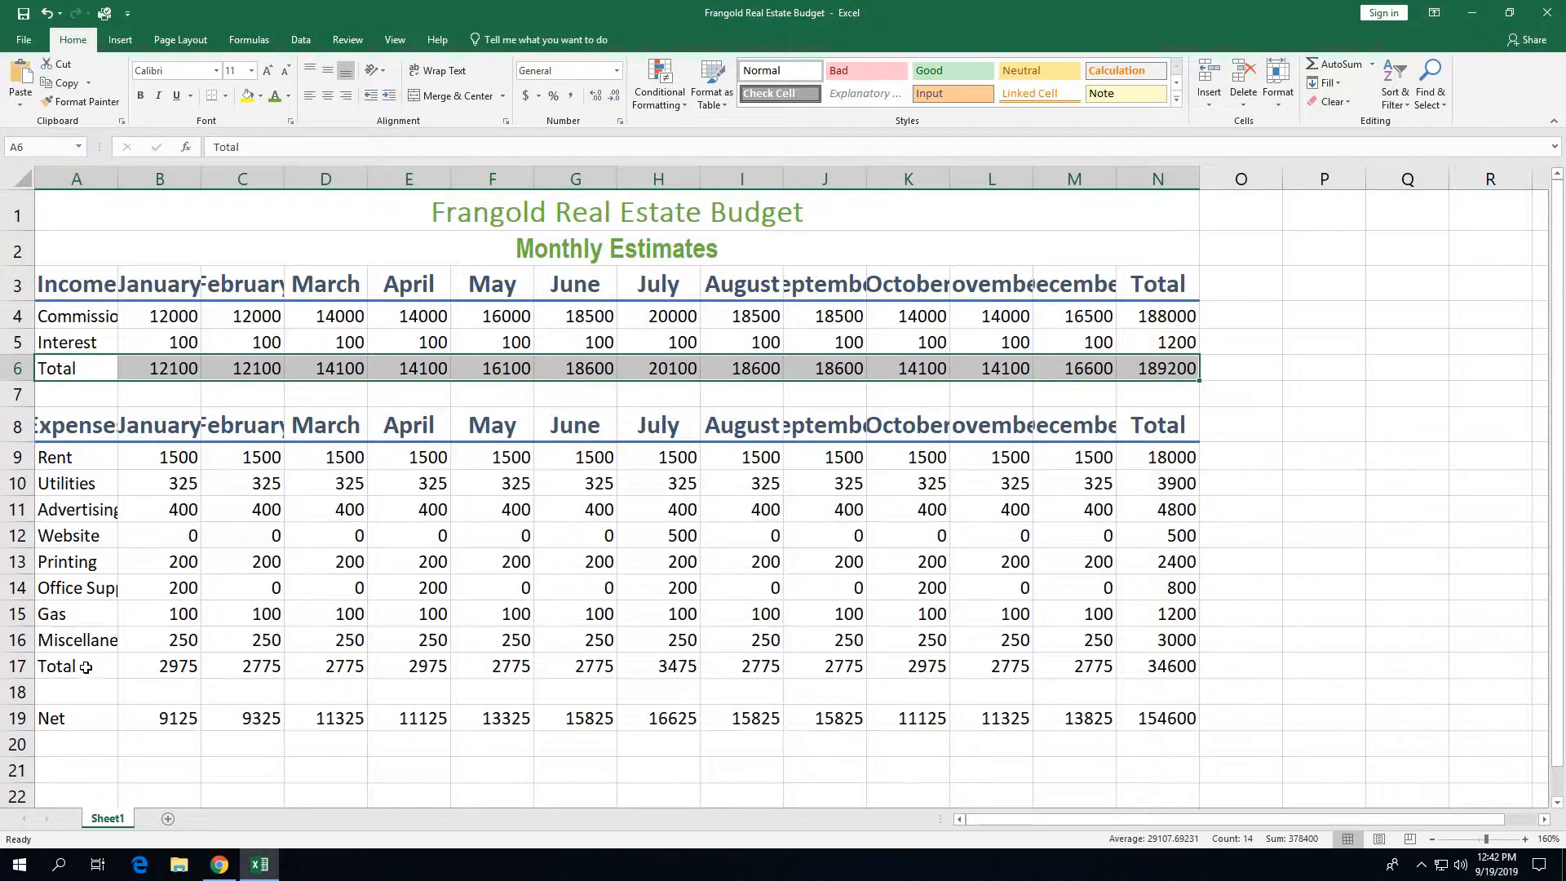
left_click_drag(89, 667, 1133, 666)
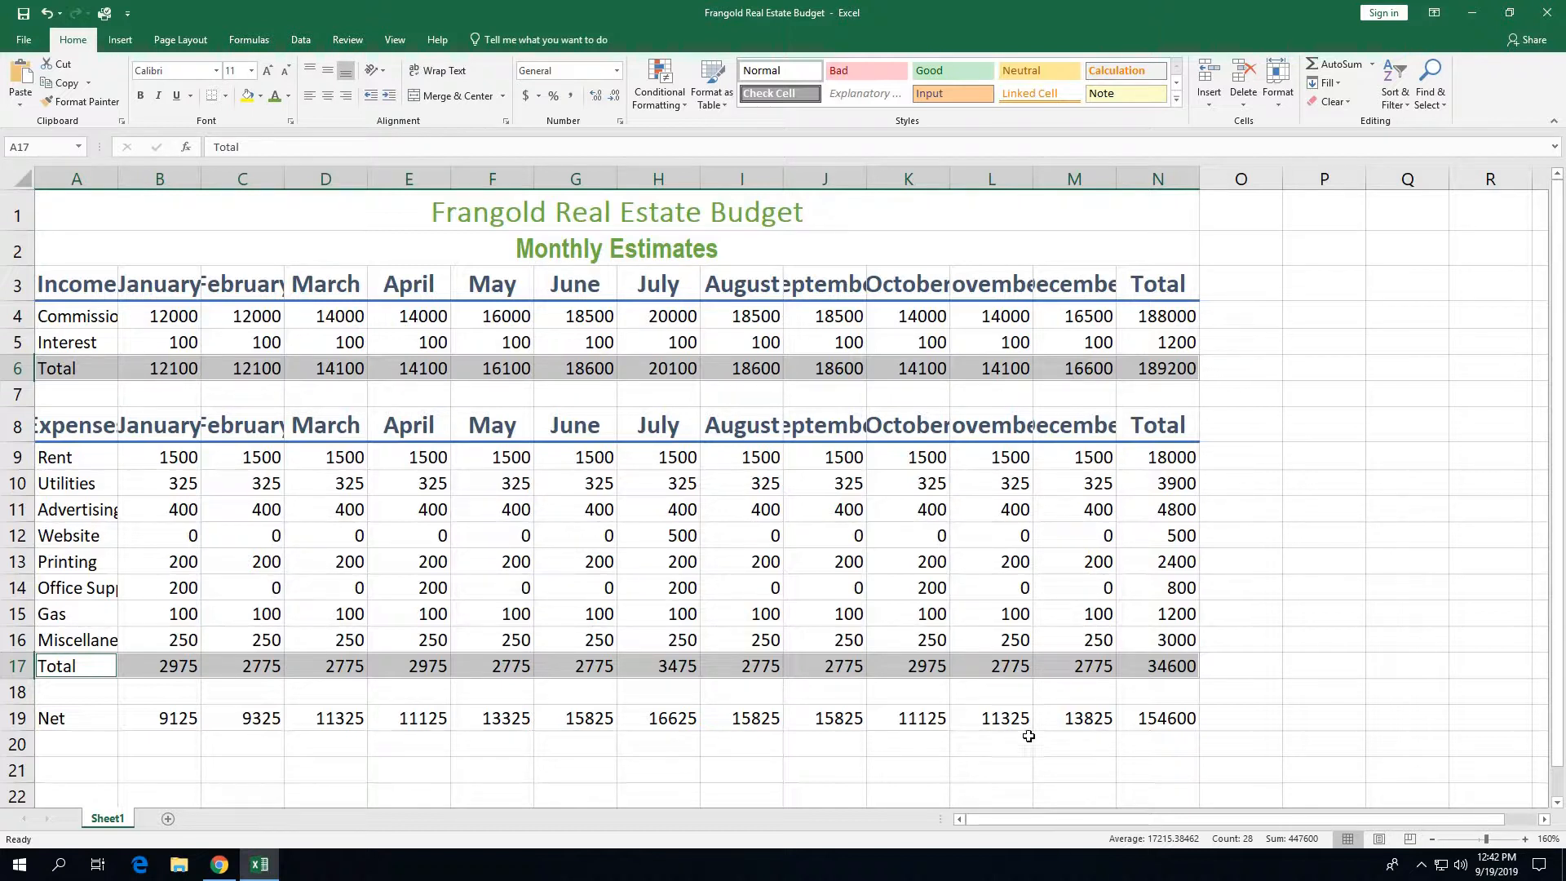
left_click(1177, 98)
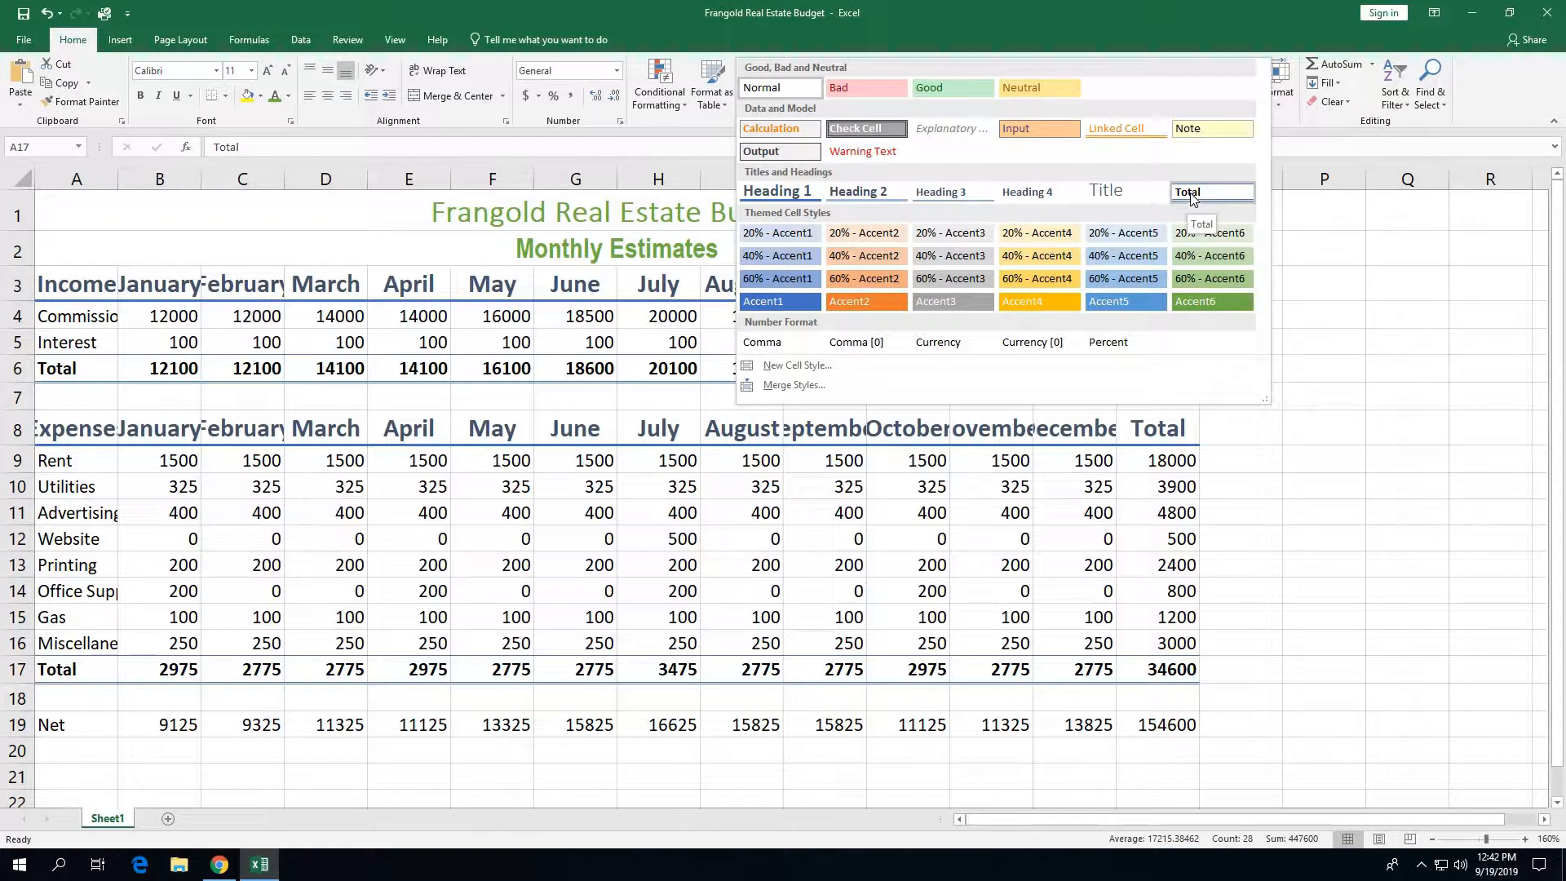
left_click(1190, 196)
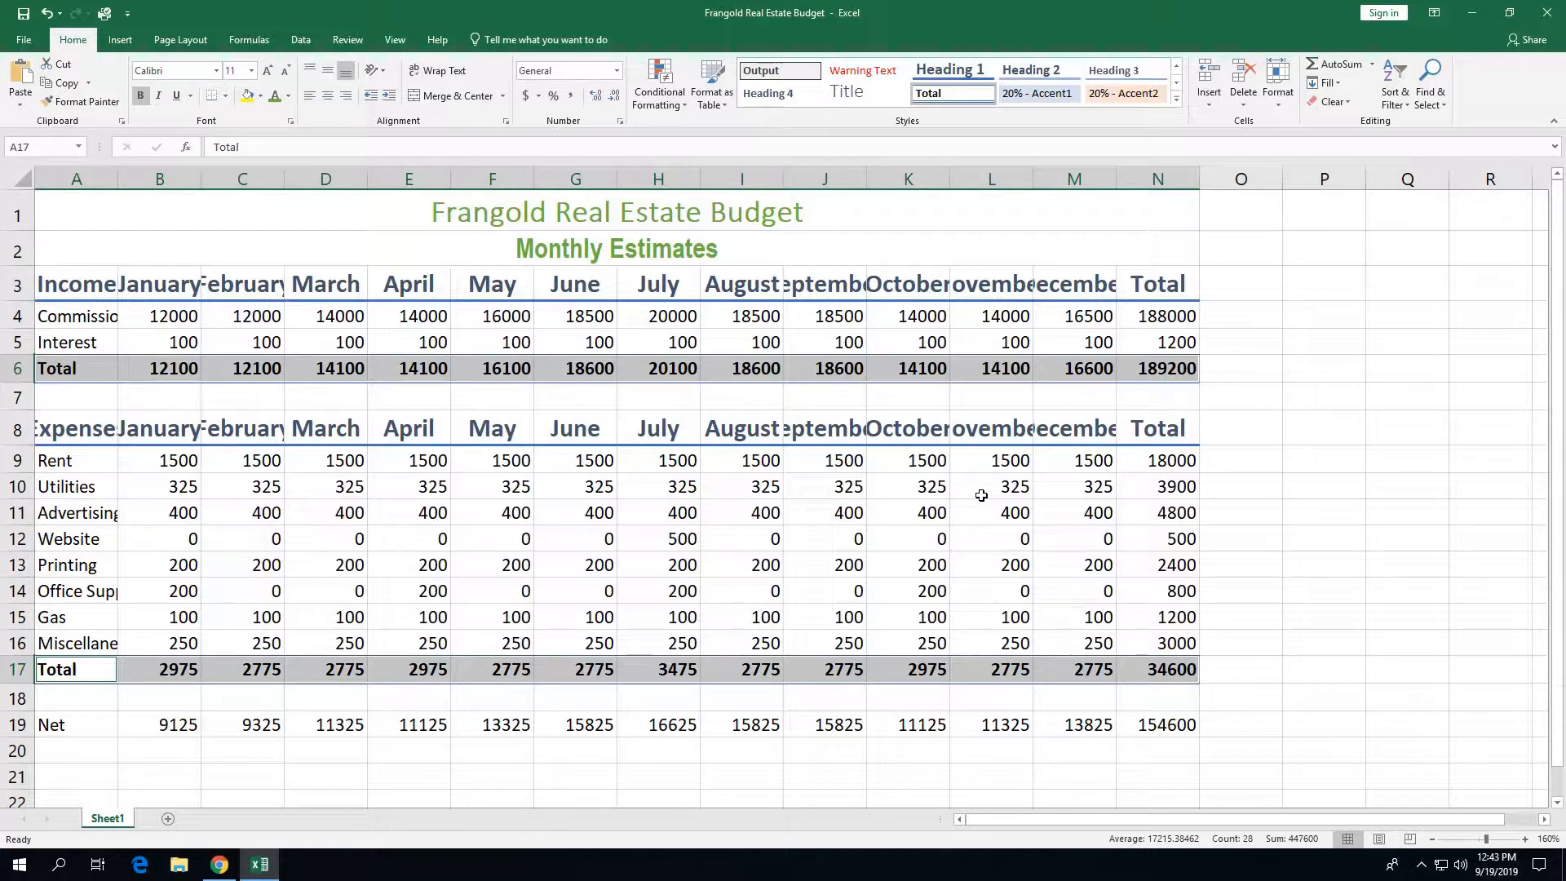
Step: Apply the Accent6 cell style to the Net row A19:N19
left_click(91, 725)
left_click_drag(90, 725, 1146, 727)
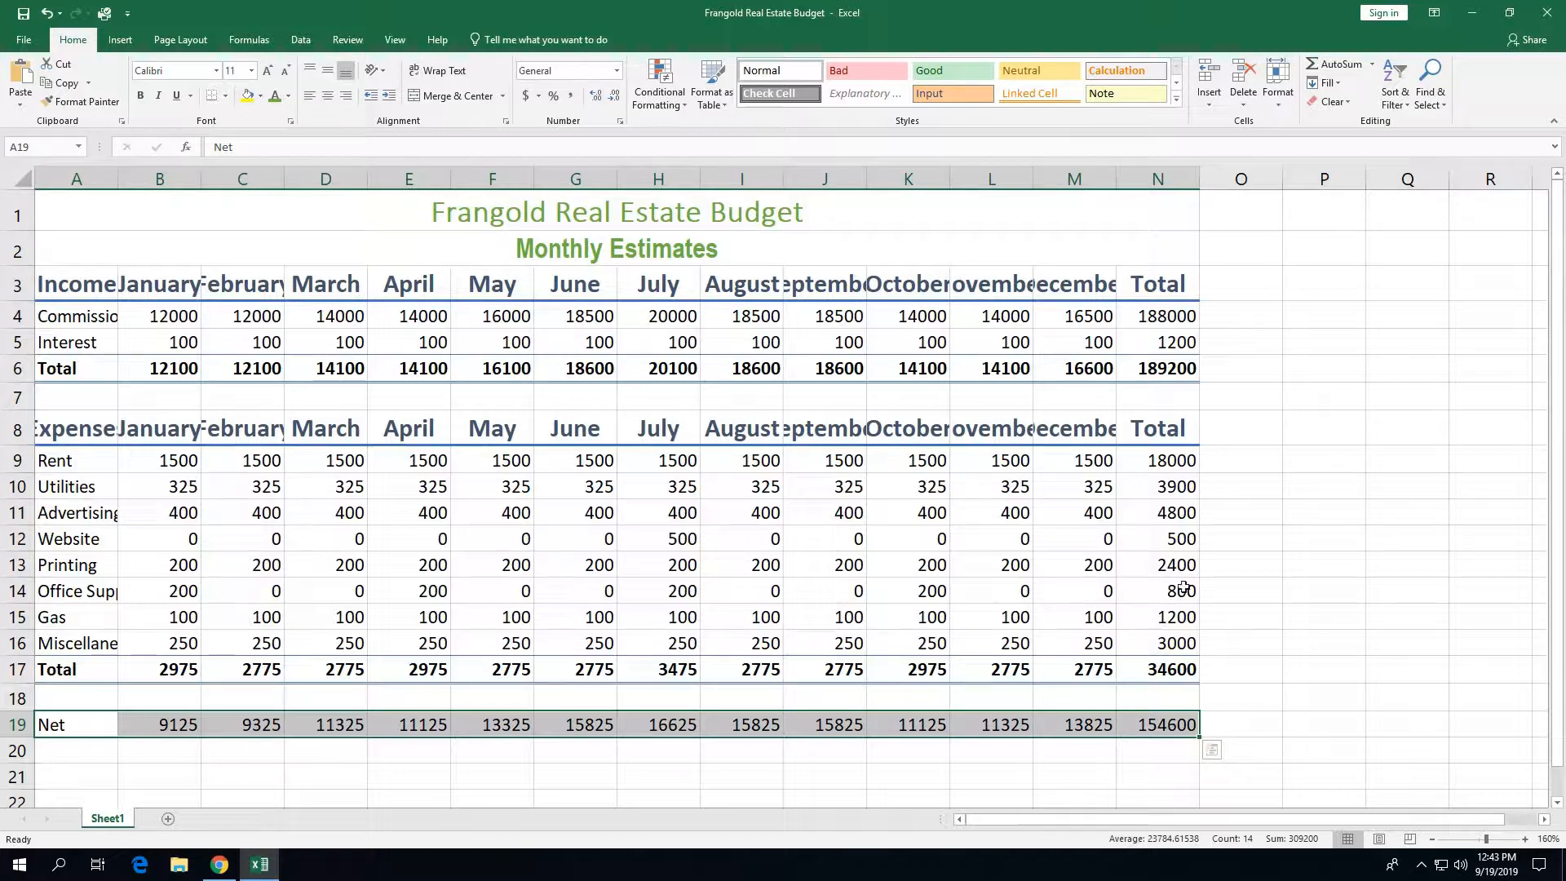
left_click(1176, 98)
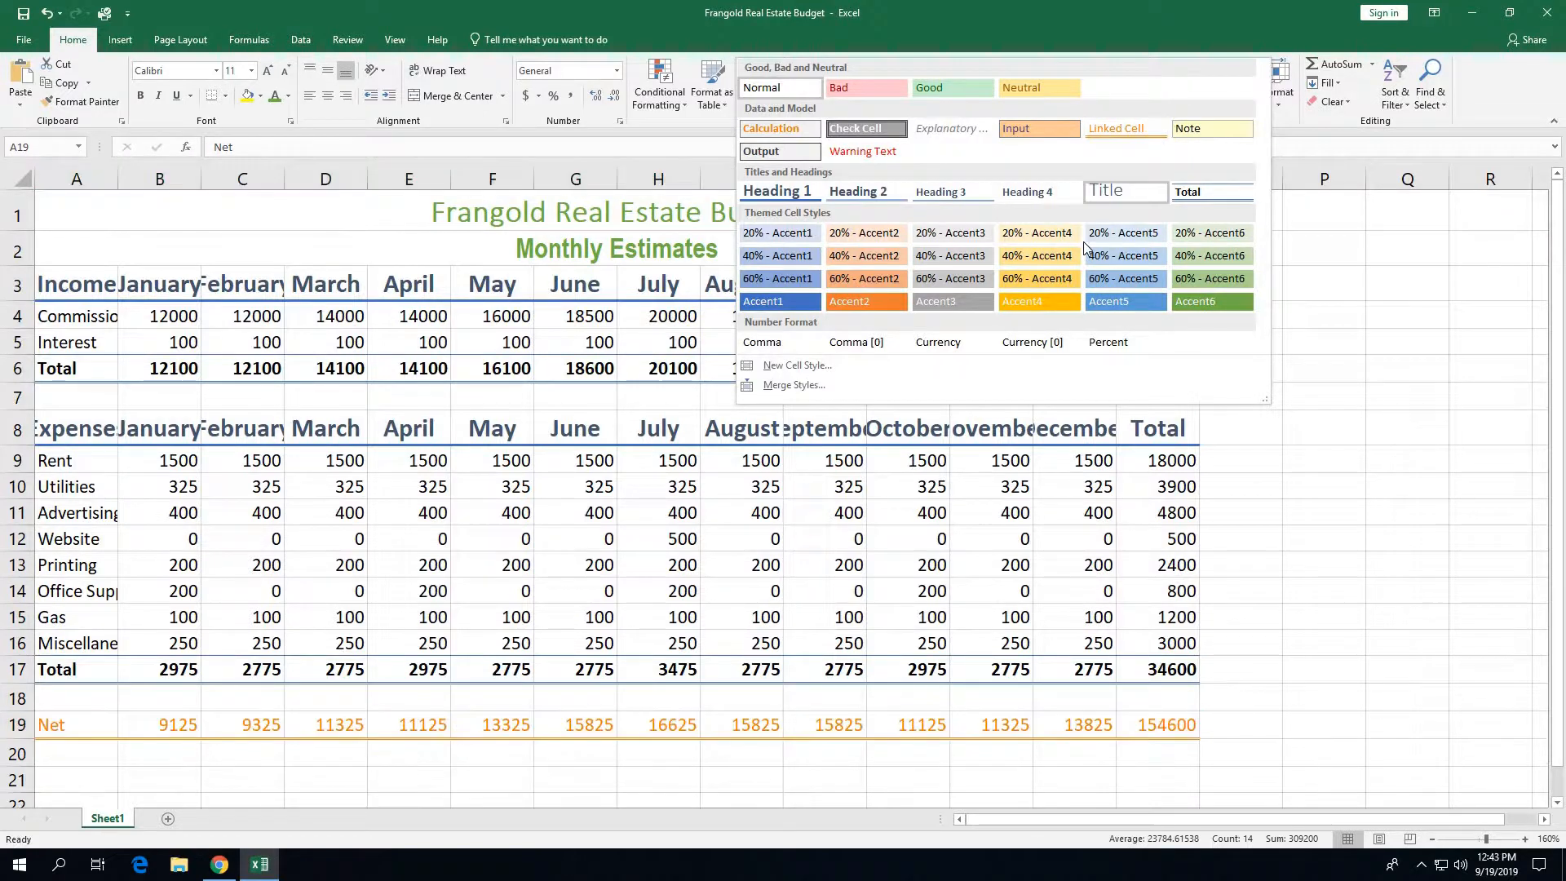
left_click(1197, 302)
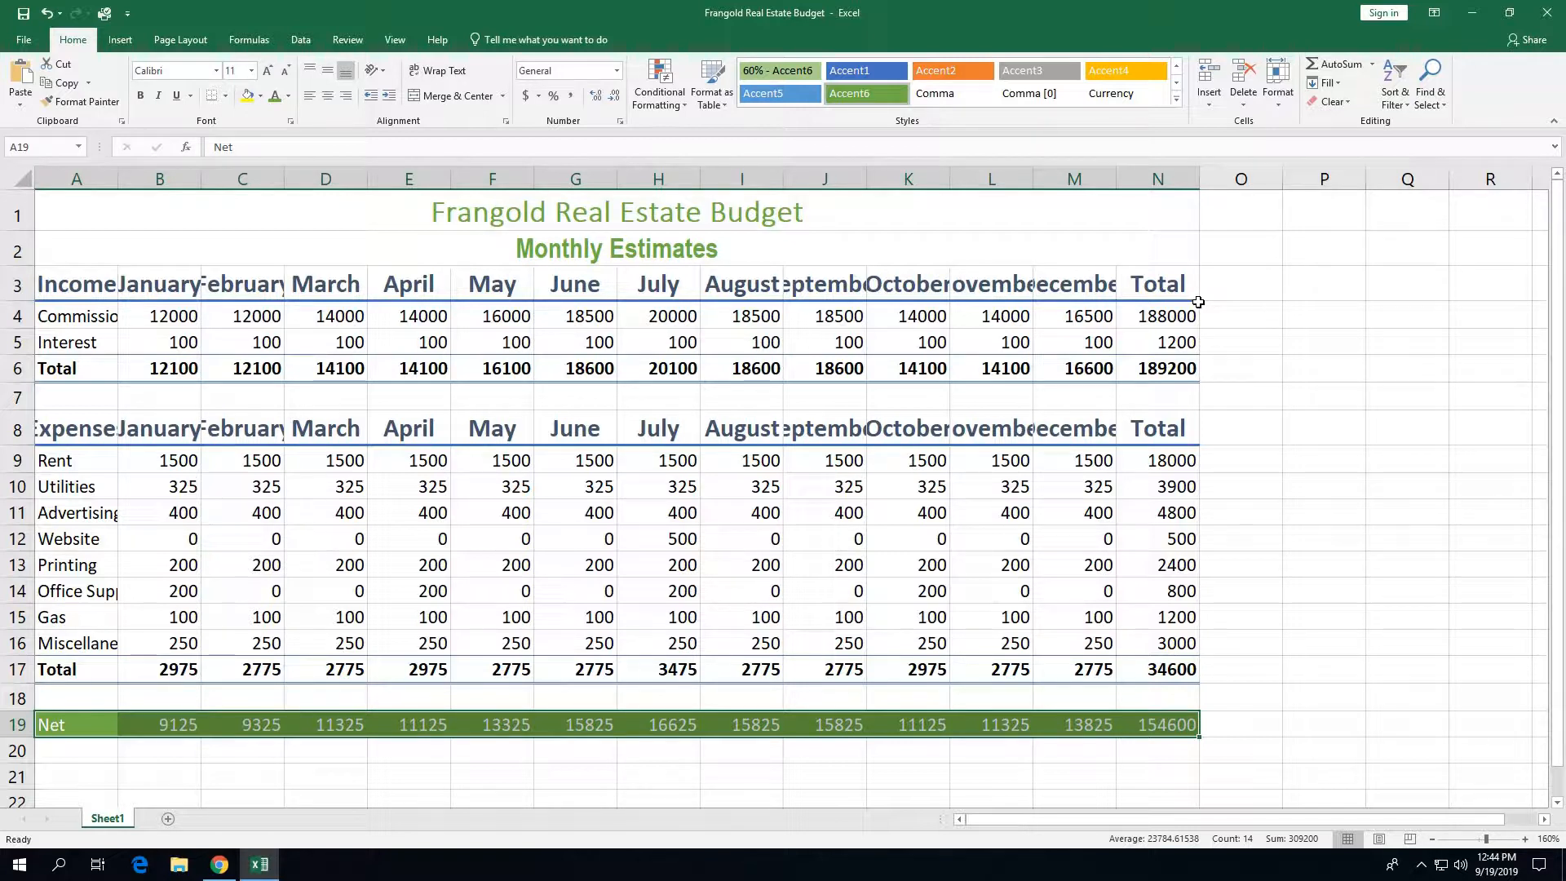
Step: Apply the 20% - Accent6 cell style to columns A through N of rows 4, 9, 11, 13 and 15 together
left_click(106, 317)
left_click_drag(141, 318, 1145, 321)
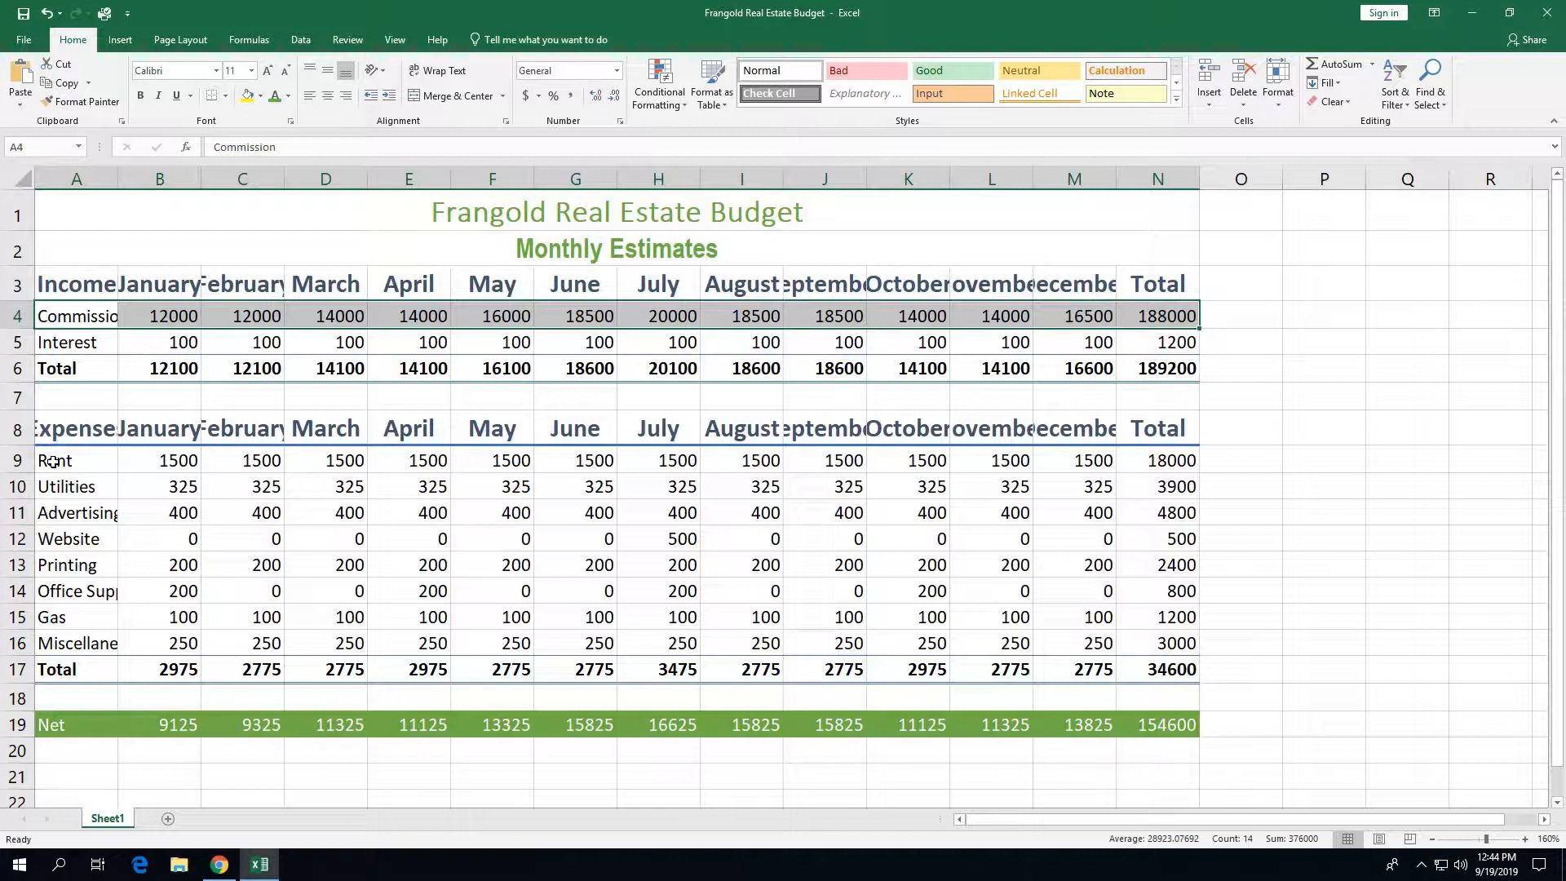
left_click_drag(53, 463, 1153, 460)
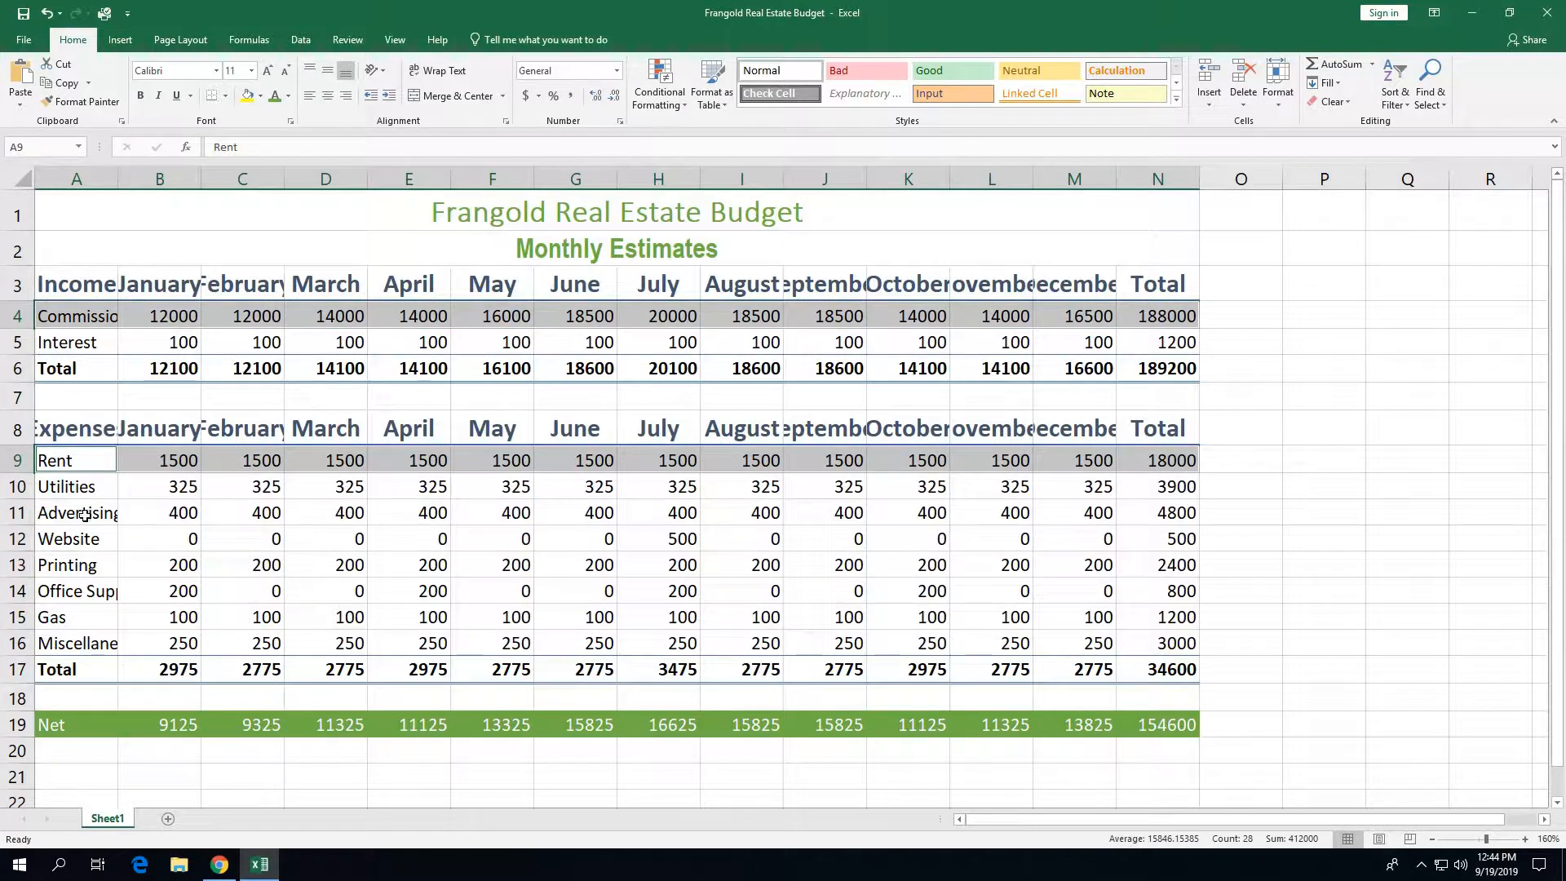
left_click_drag(84, 516, 1141, 519)
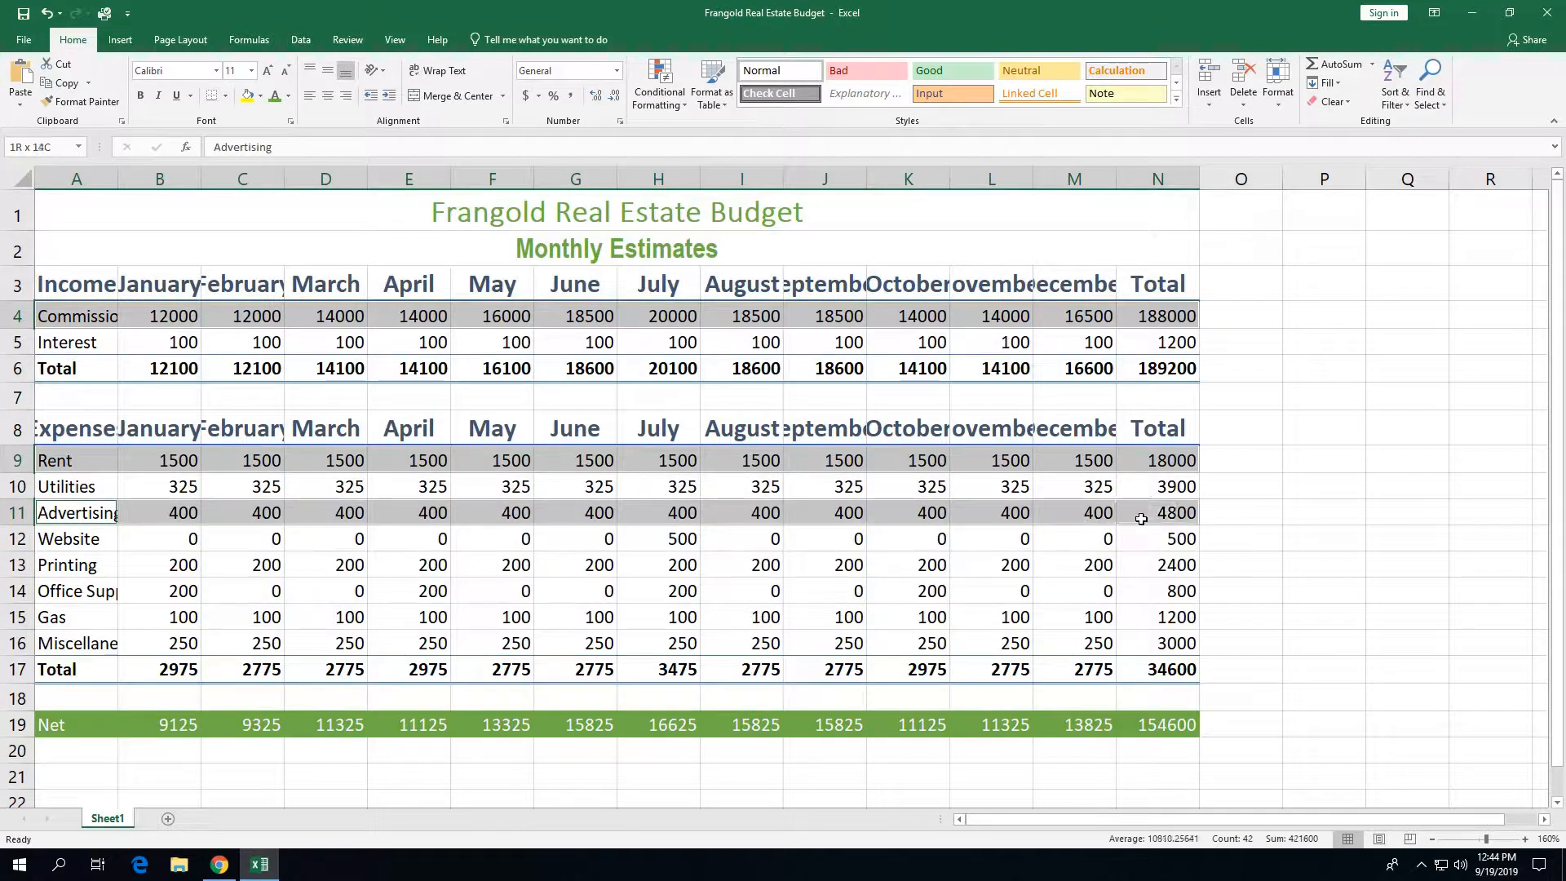
left_click_drag(90, 568, 1159, 567)
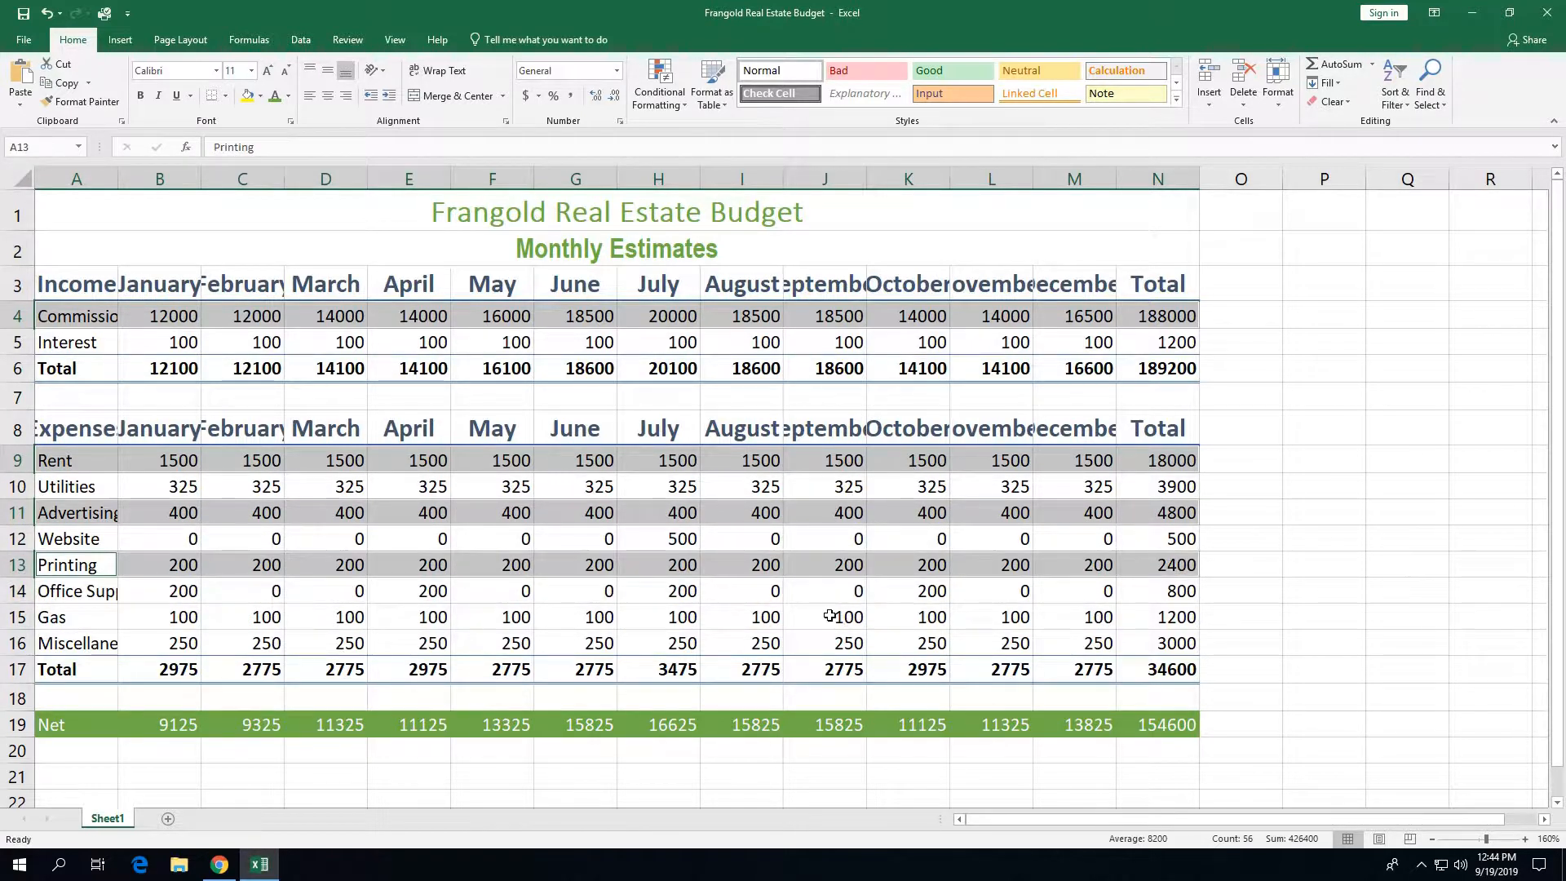
left_click_drag(85, 616, 1158, 618)
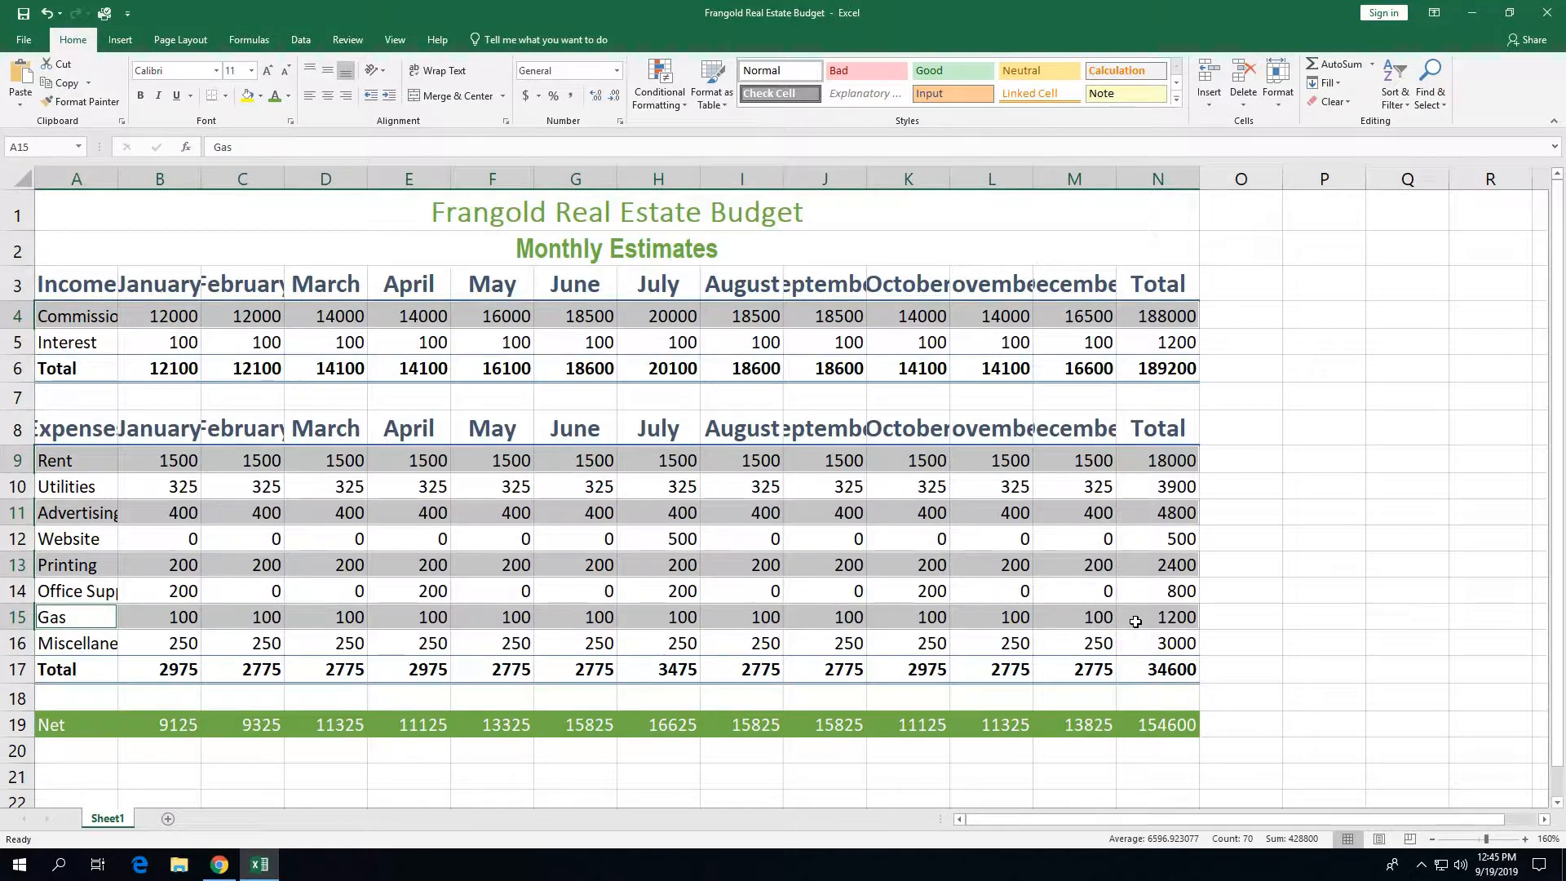
left_click(1176, 99)
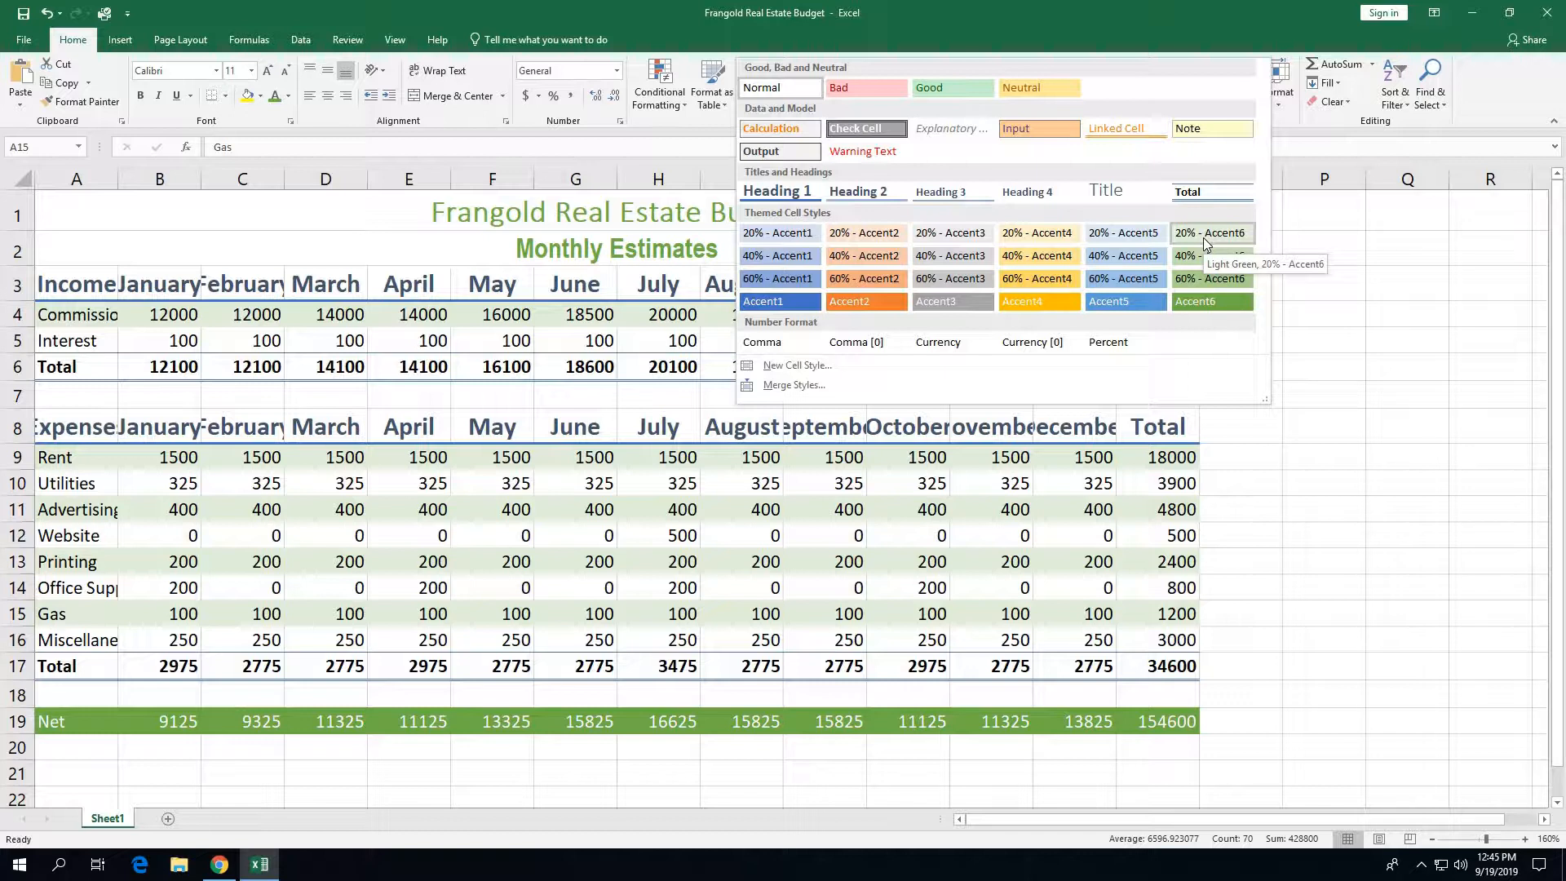
left_click(1203, 238)
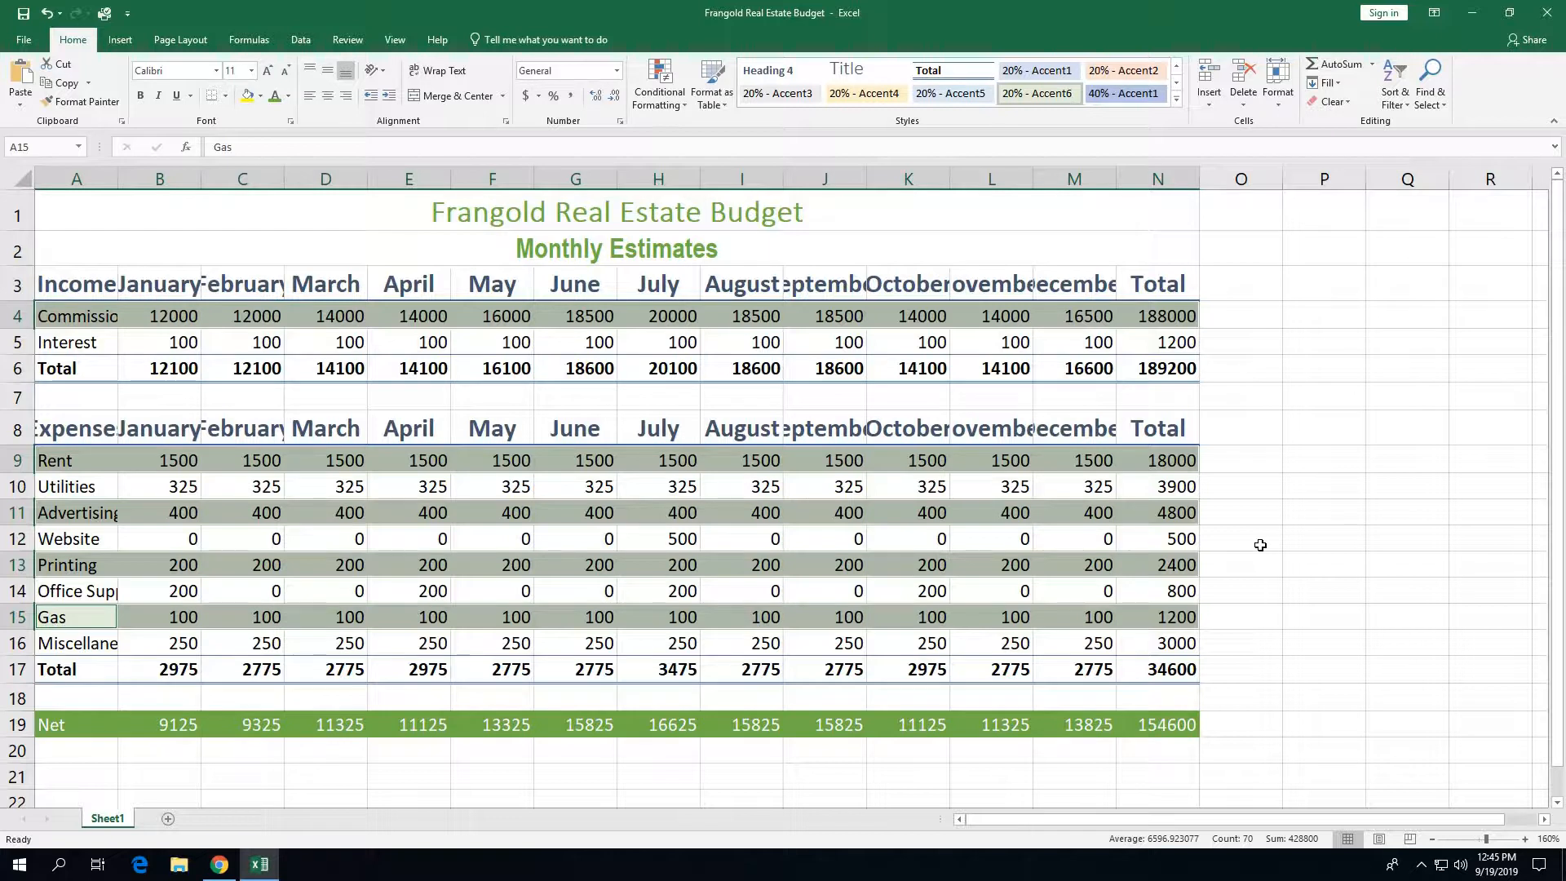
Step: Apply the 40% - Accent6 cell style to columns A through N of rows 5, 10, 12, 14 and 16 together
left_click(50, 343)
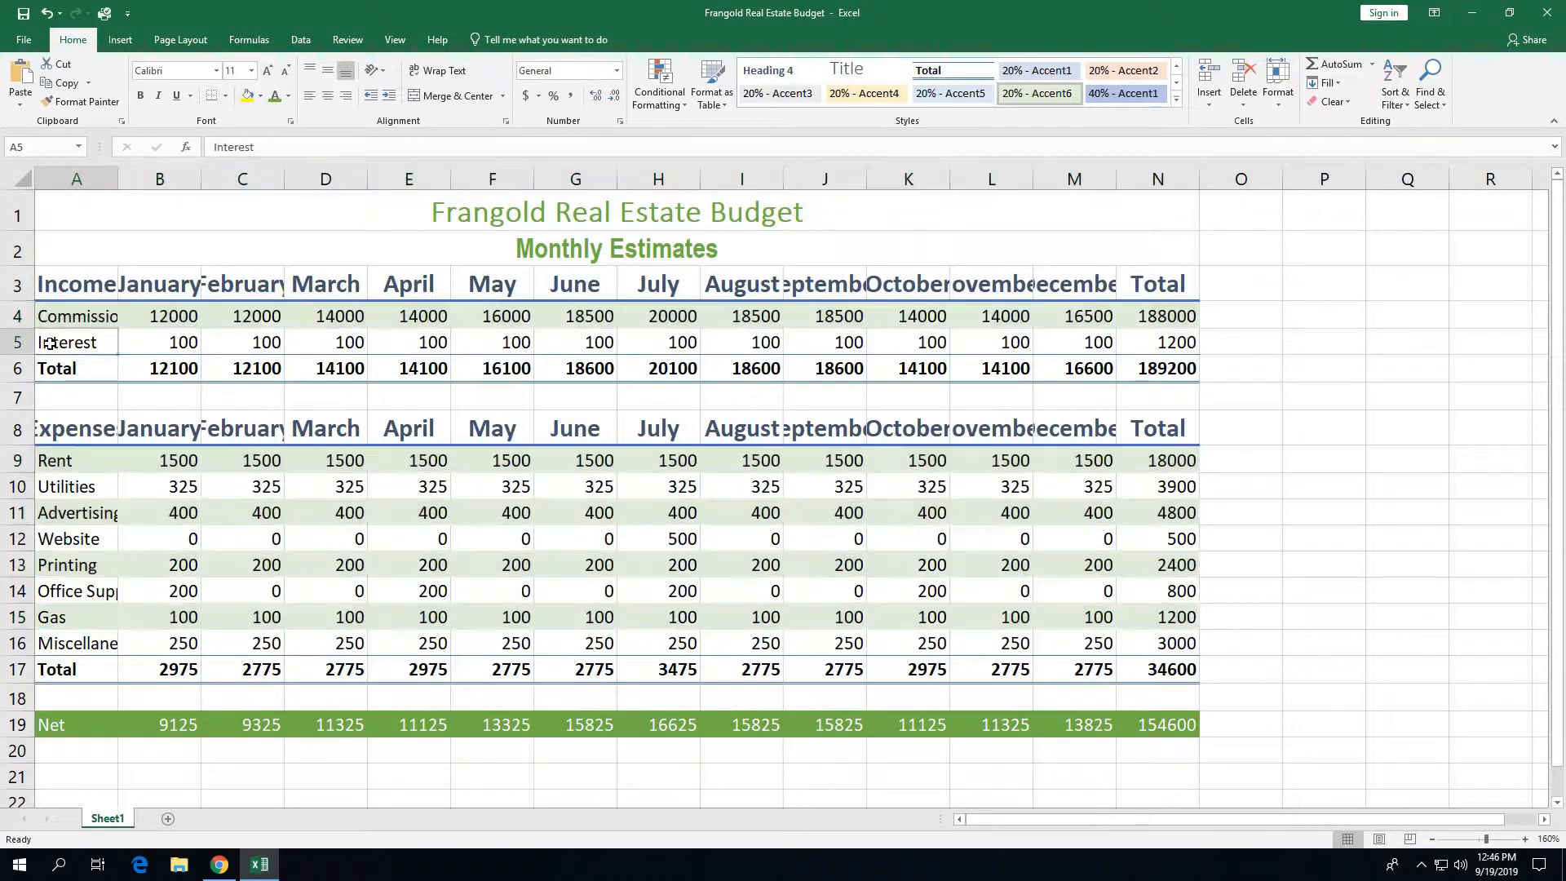
left_click_drag(50, 343, 1152, 342)
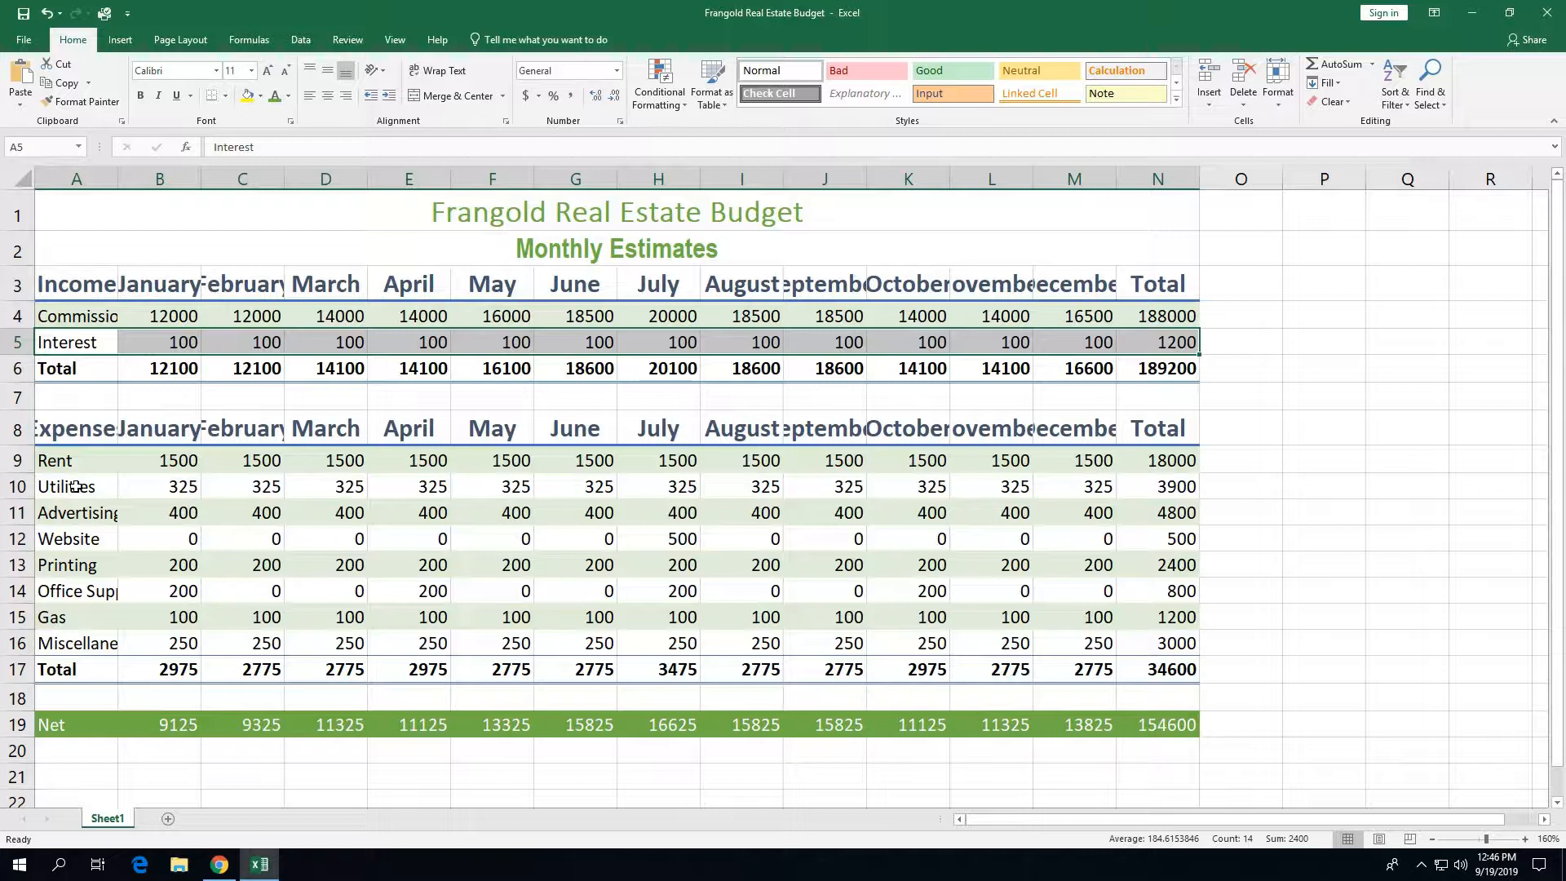
left_click_drag(75, 486, 1140, 492)
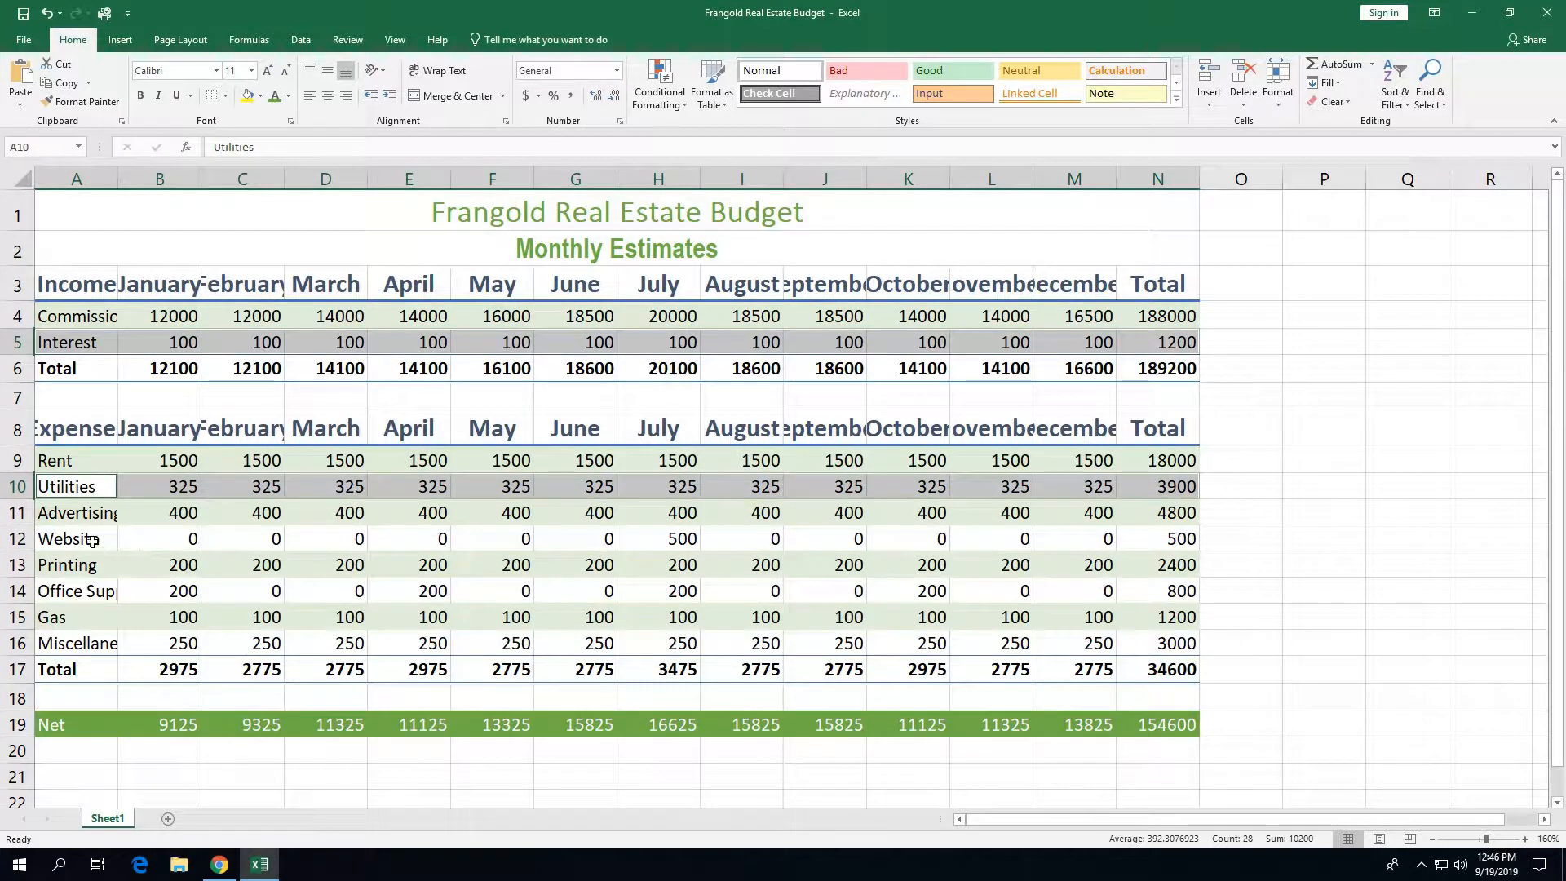
left_click_drag(93, 541, 1140, 538)
left_click_drag(787, 620, 1158, 592)
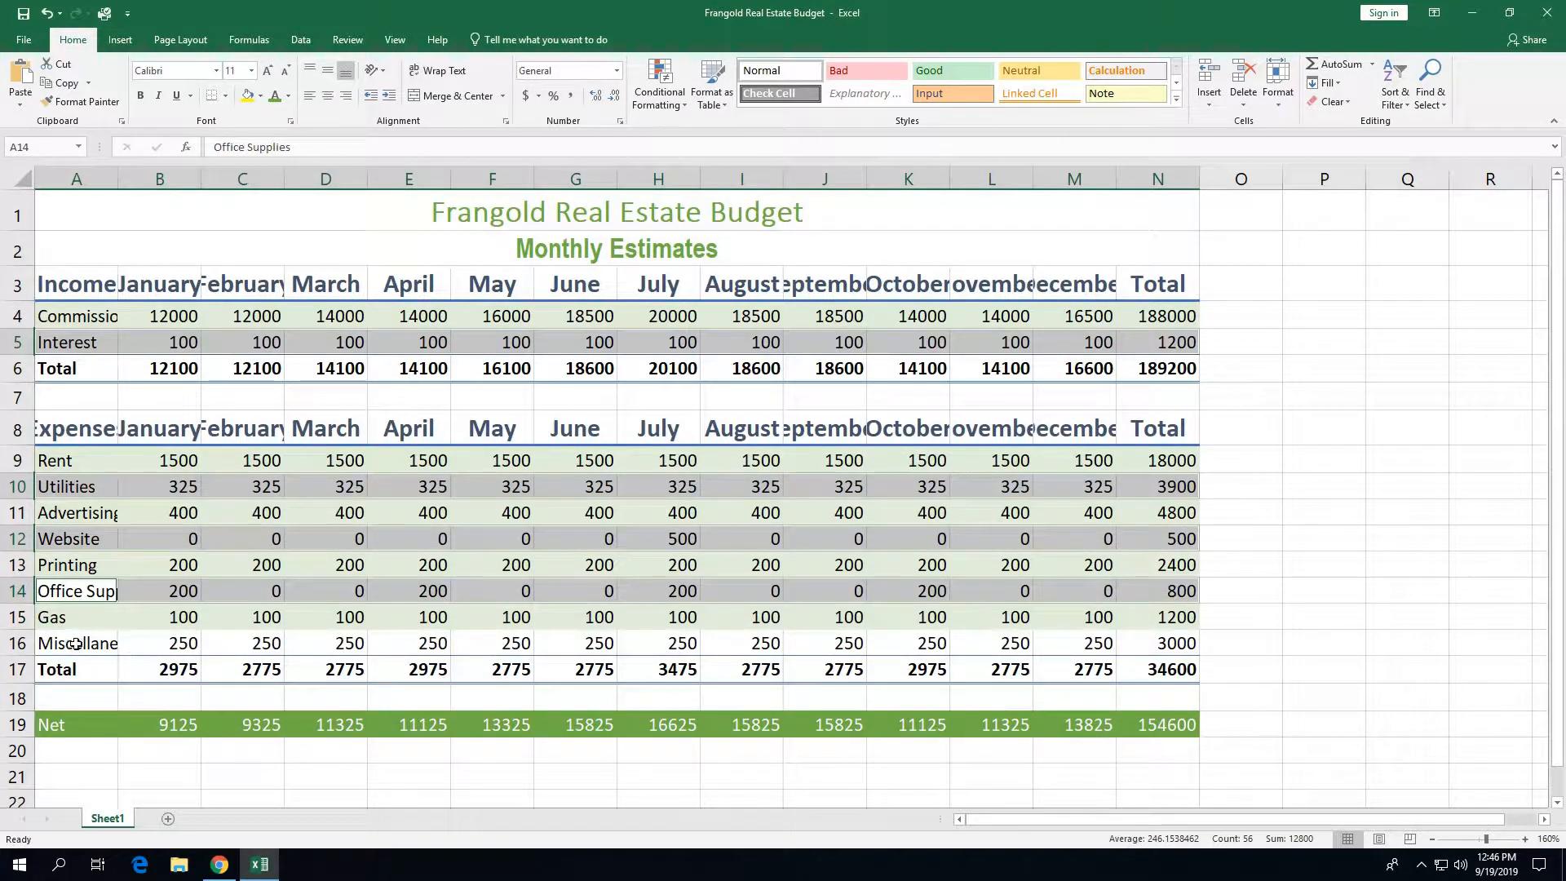
left_click_drag(78, 644, 1100, 648)
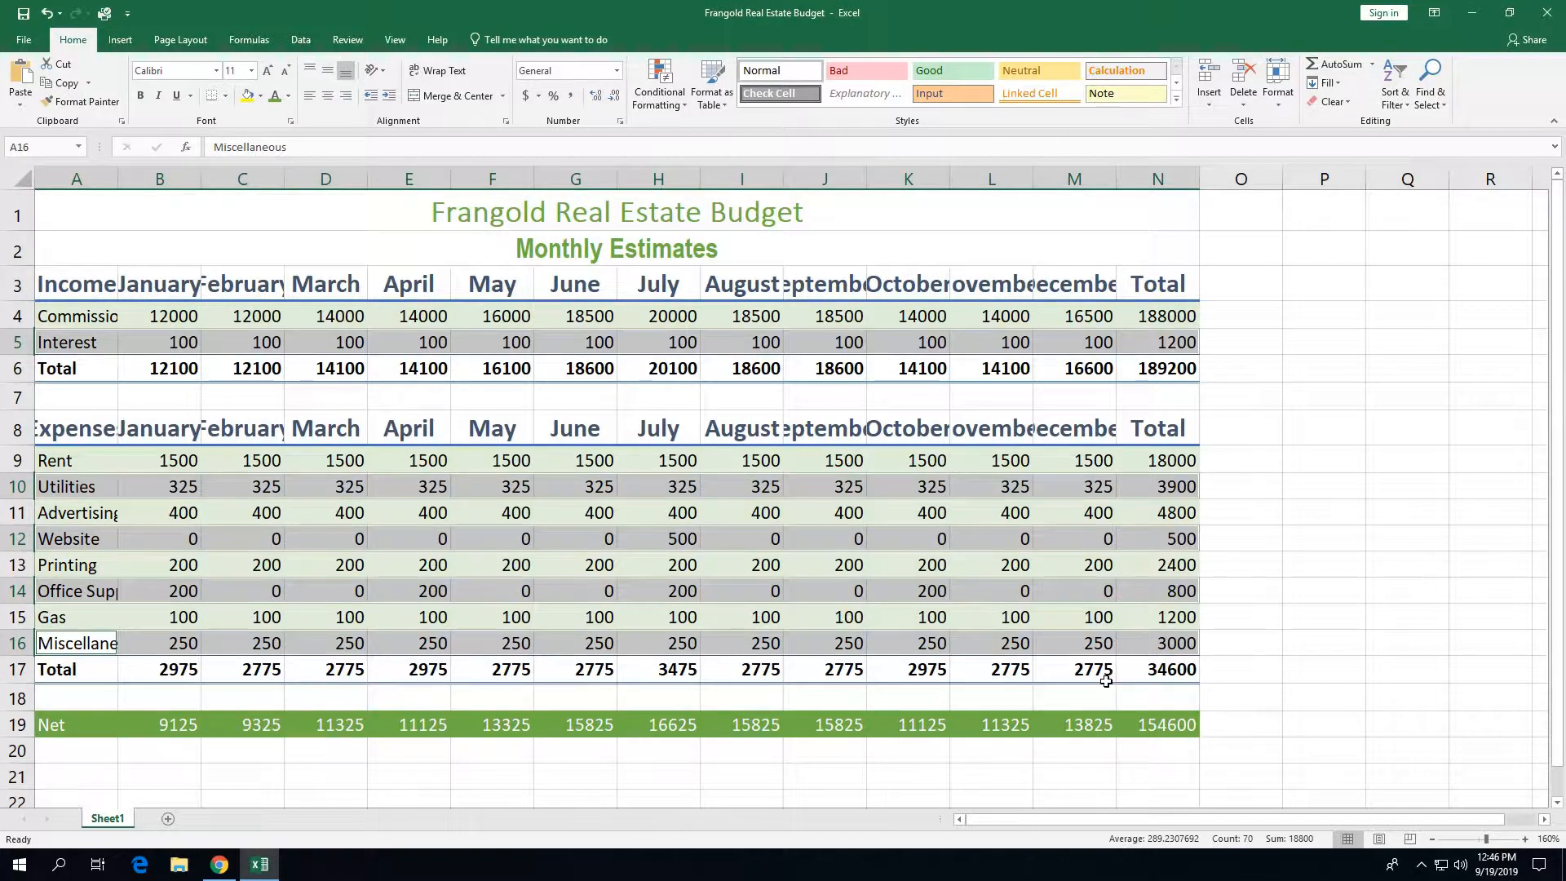
left_click(1176, 100)
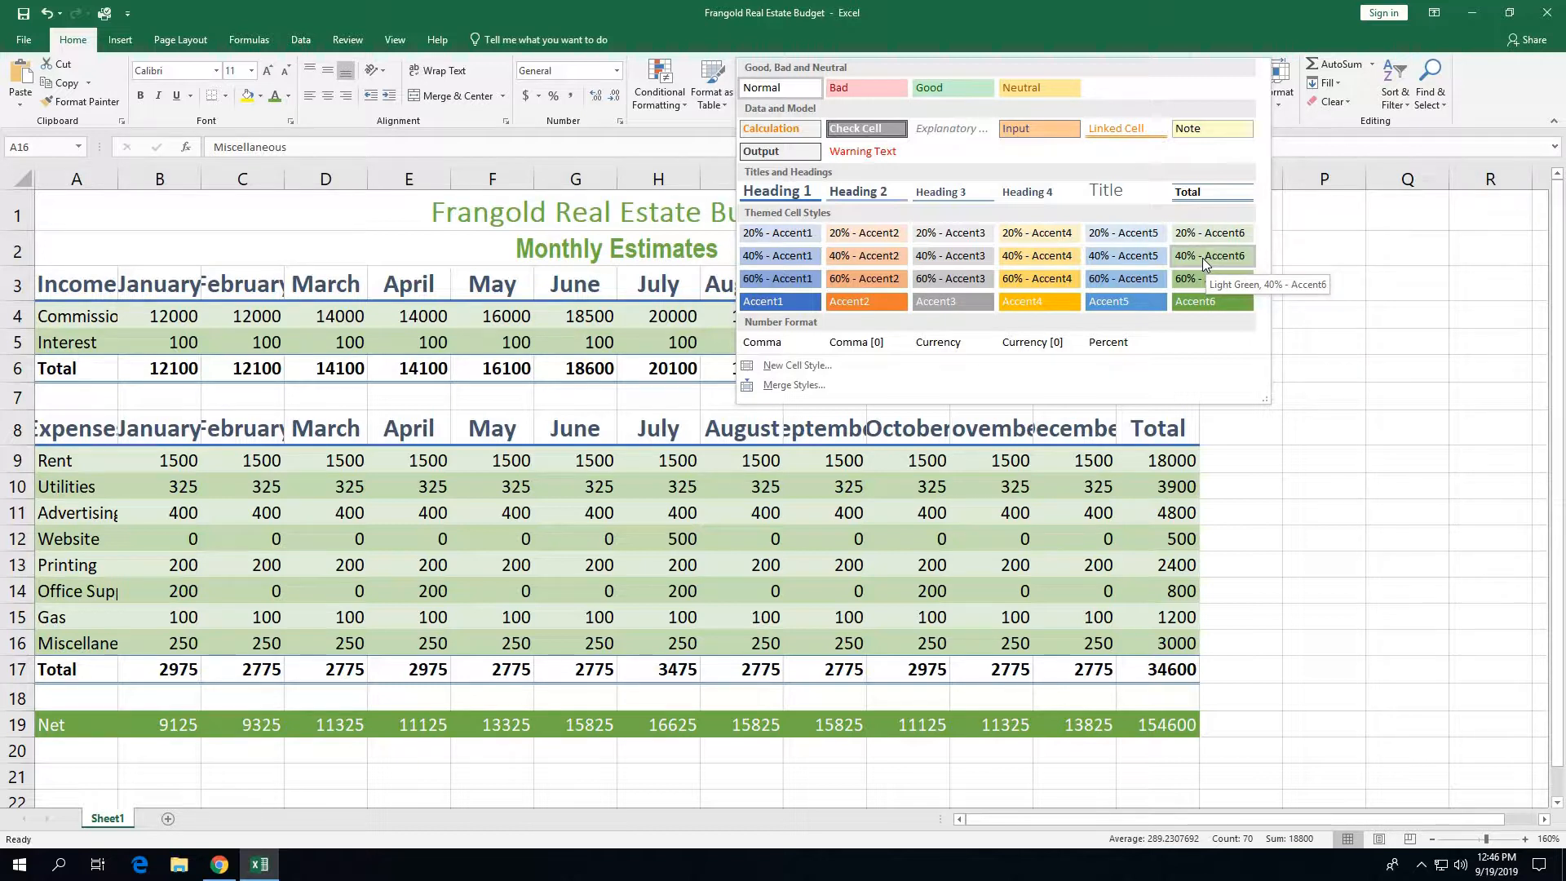
left_click(1203, 258)
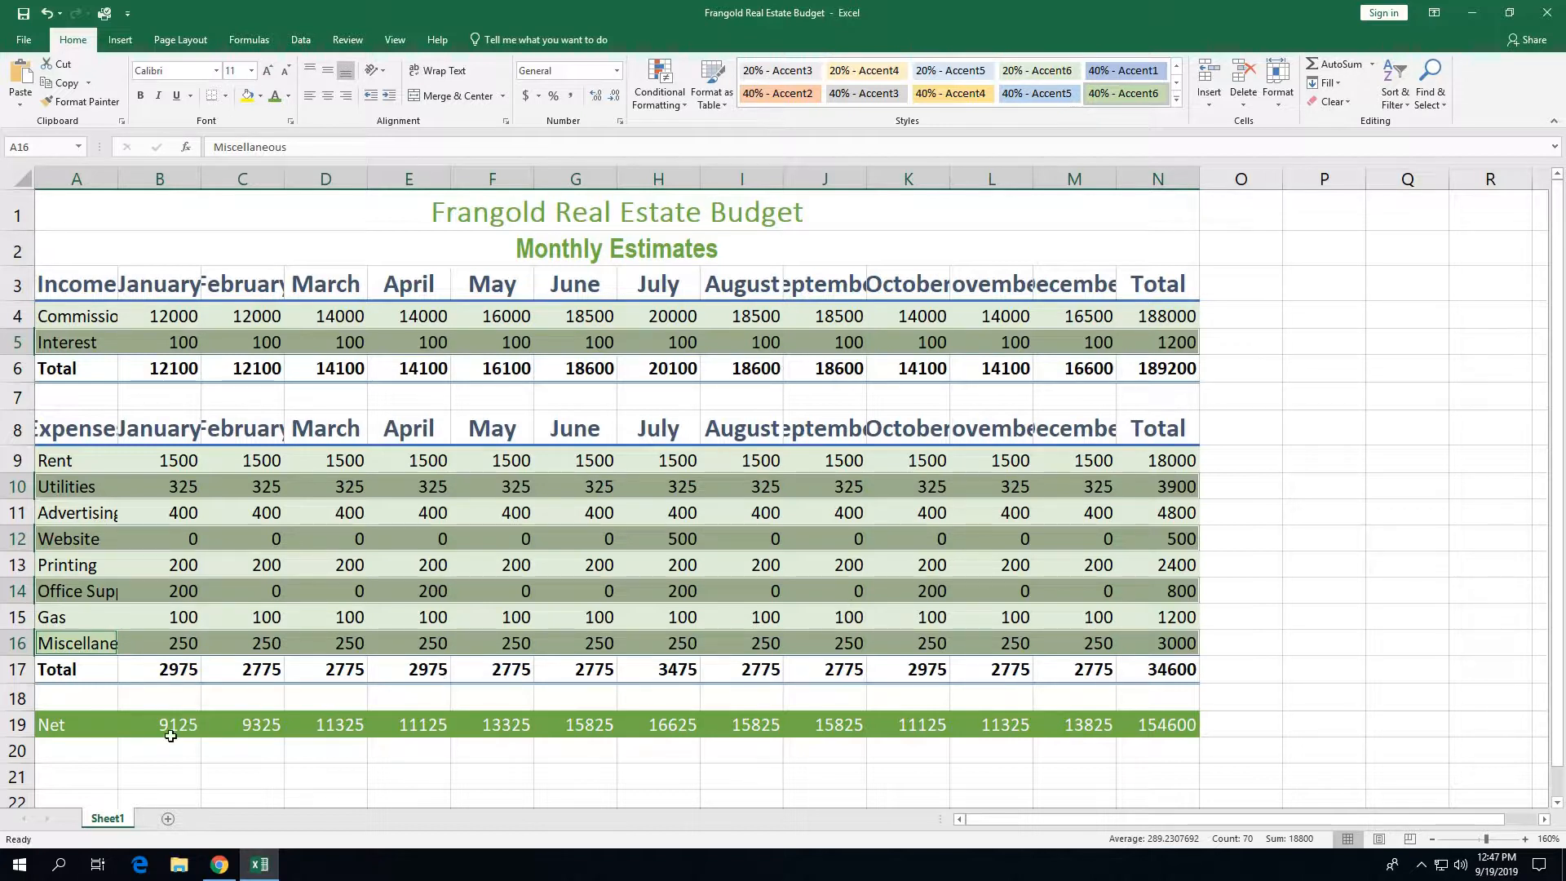
left_click(64, 779)
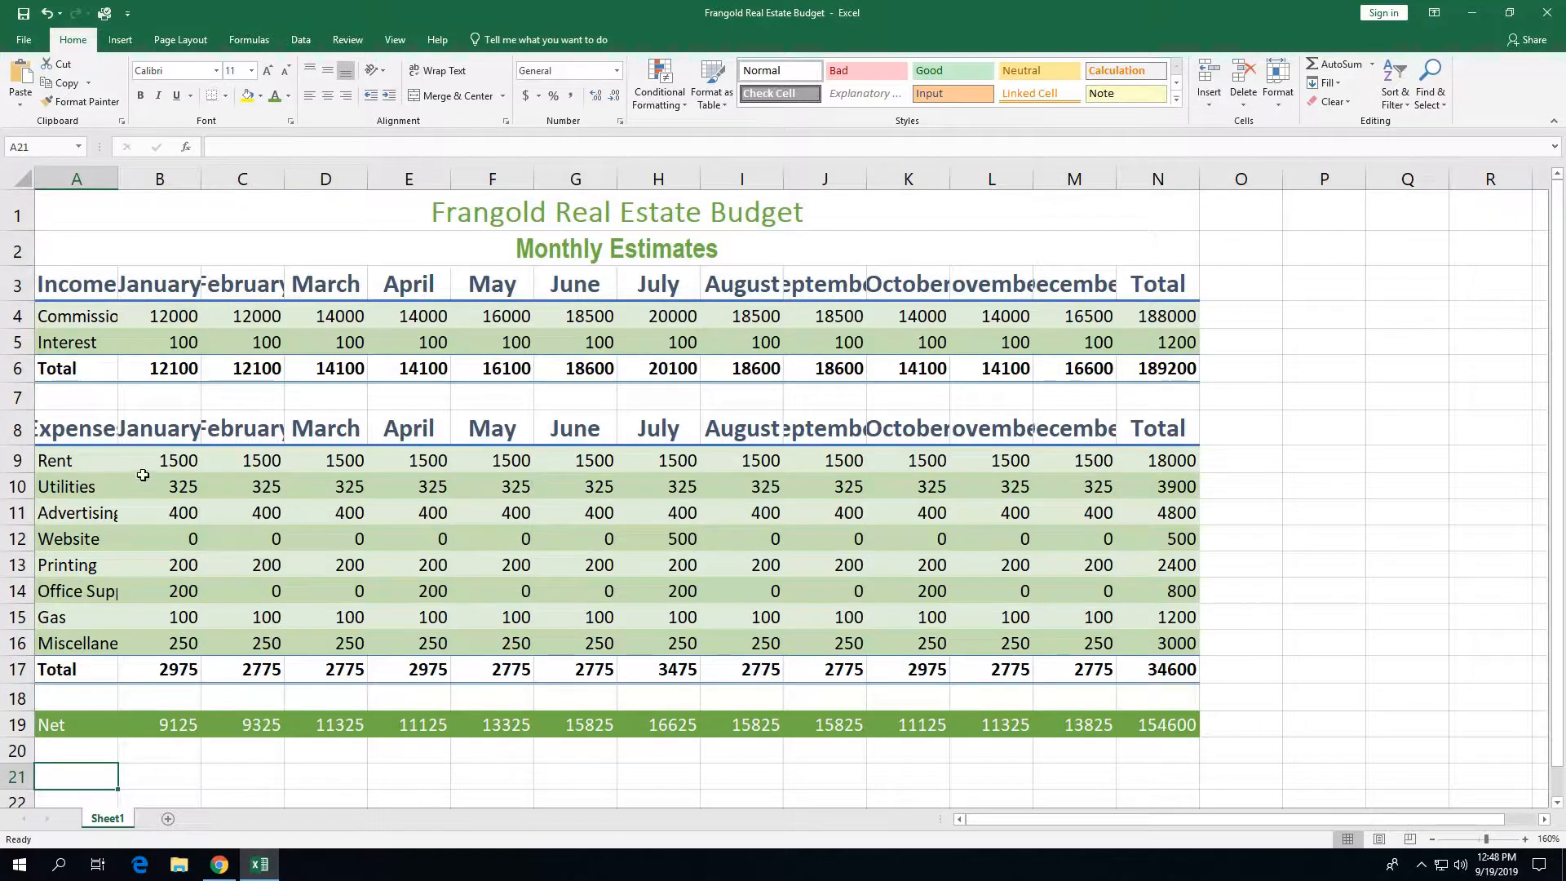
Step: Format the Income amounts in B4:N4 and B6:N6 with the dollar Accounting number format and those in B5:N5 with Comma Style
left_click_drag(169, 314, 1178, 309)
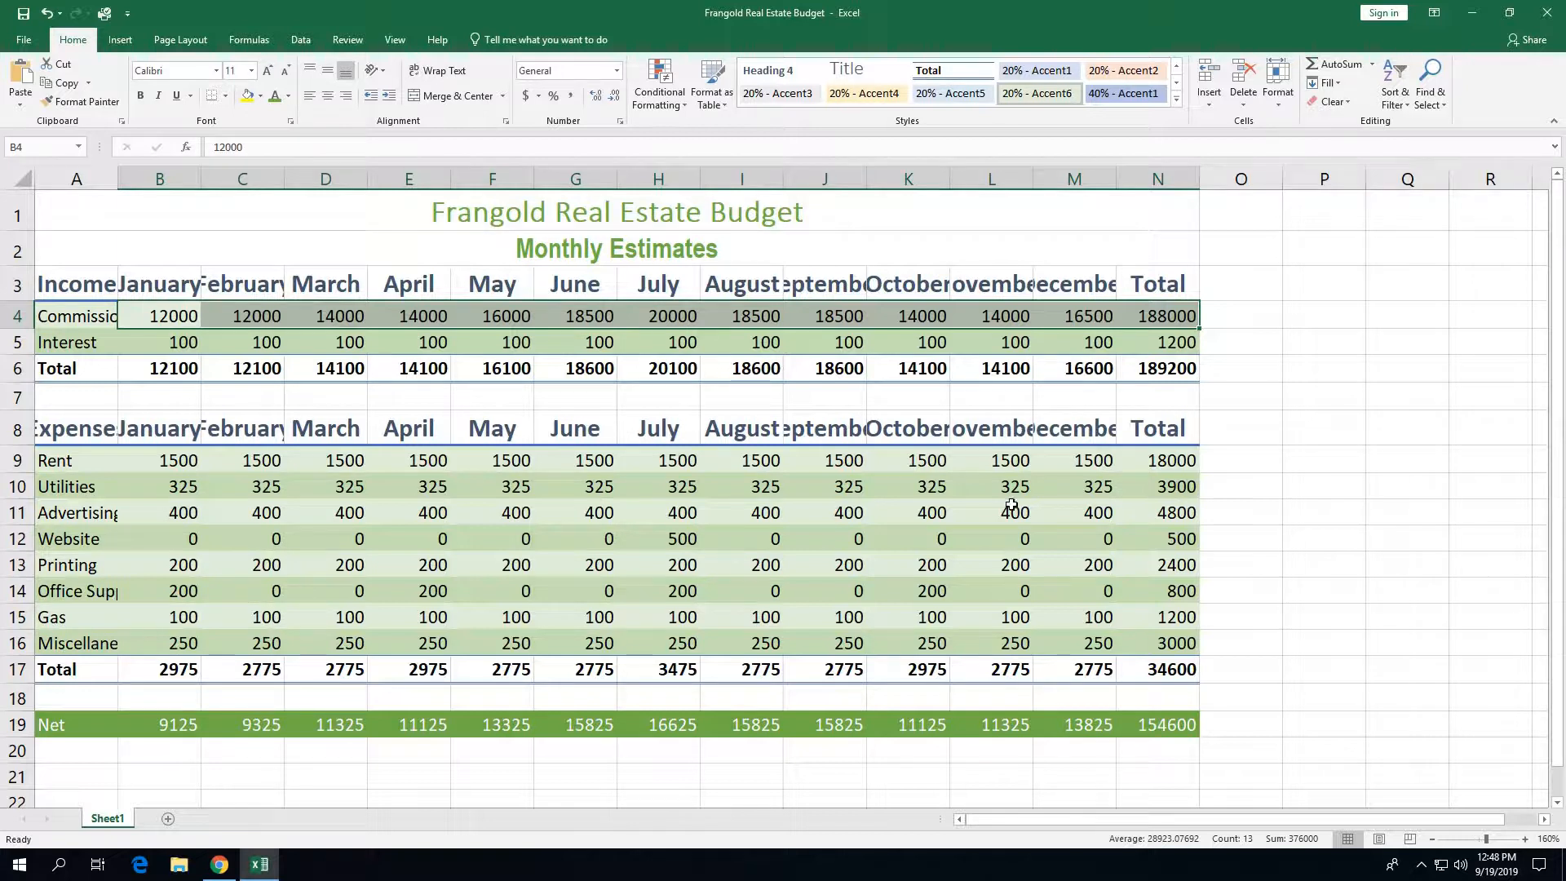
left_click(527, 98)
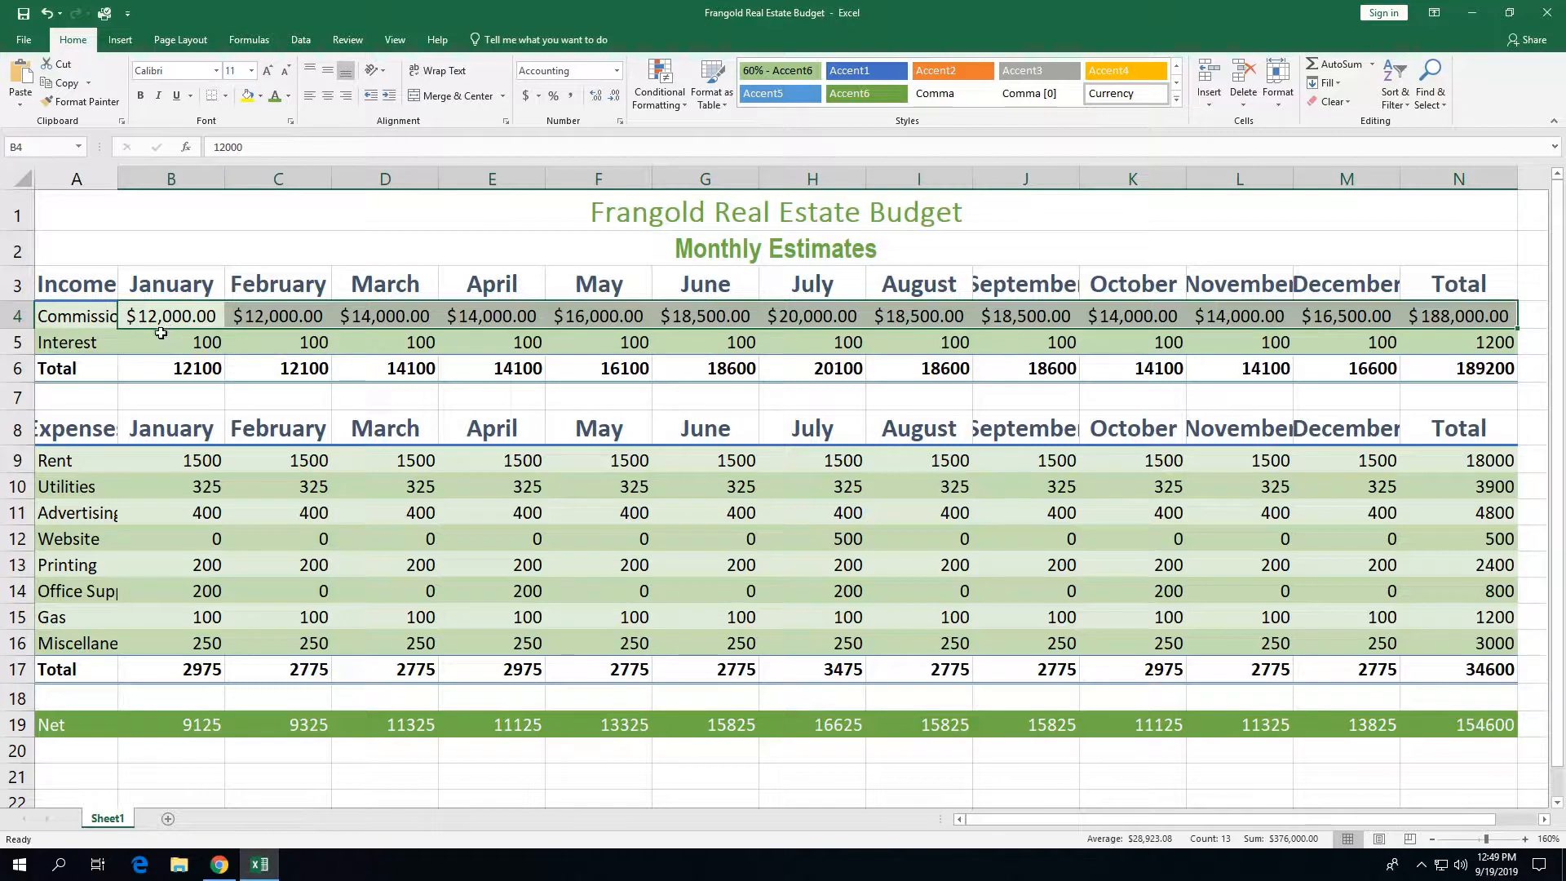
left_click_drag(160, 342, 1426, 351)
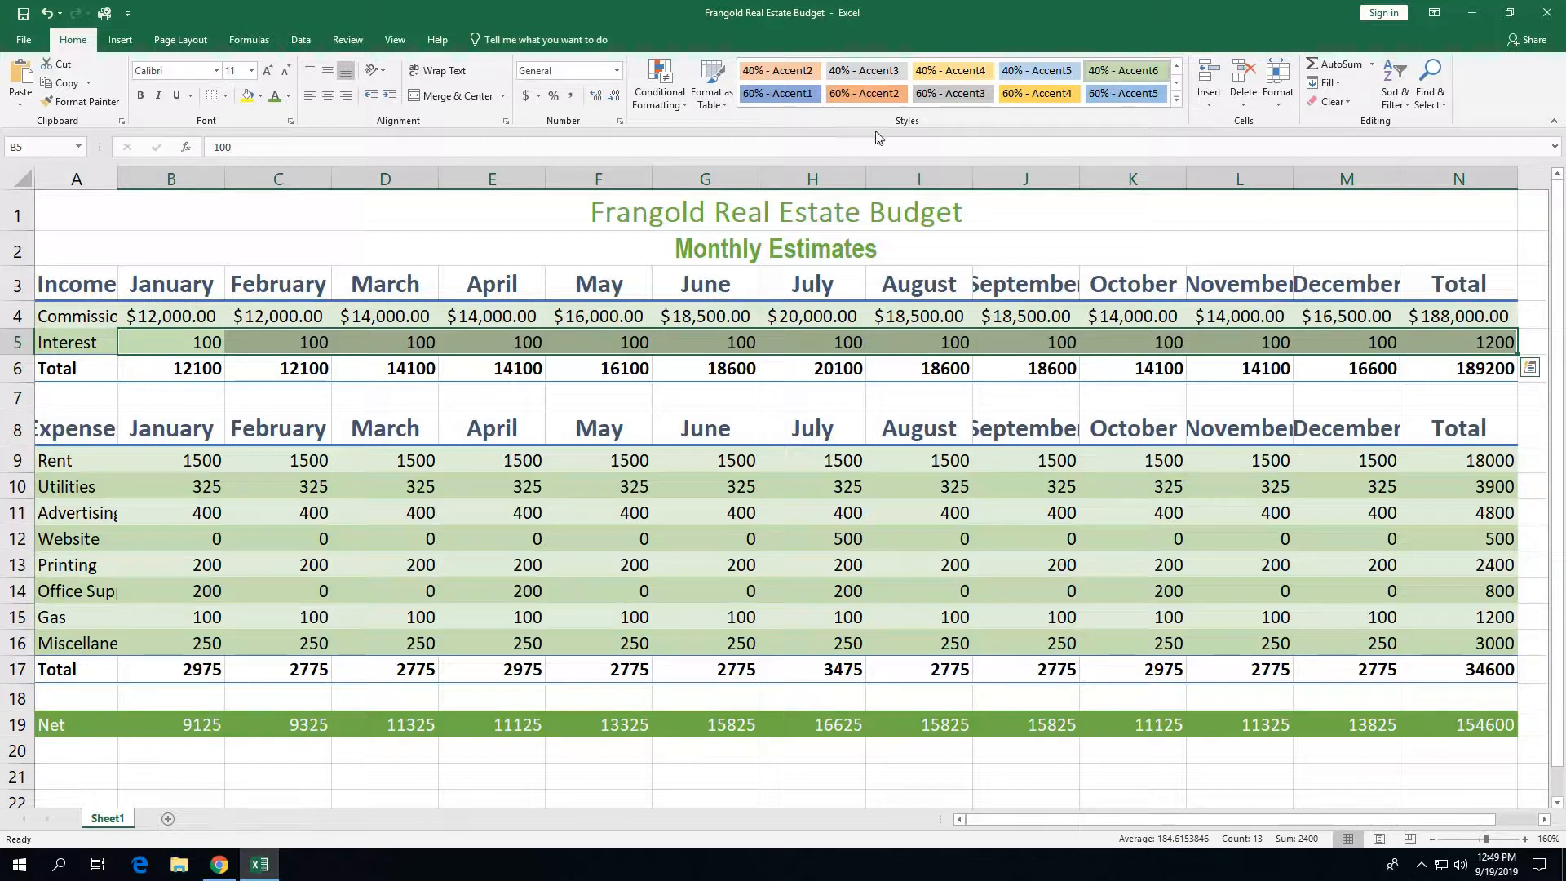
left_click(573, 97)
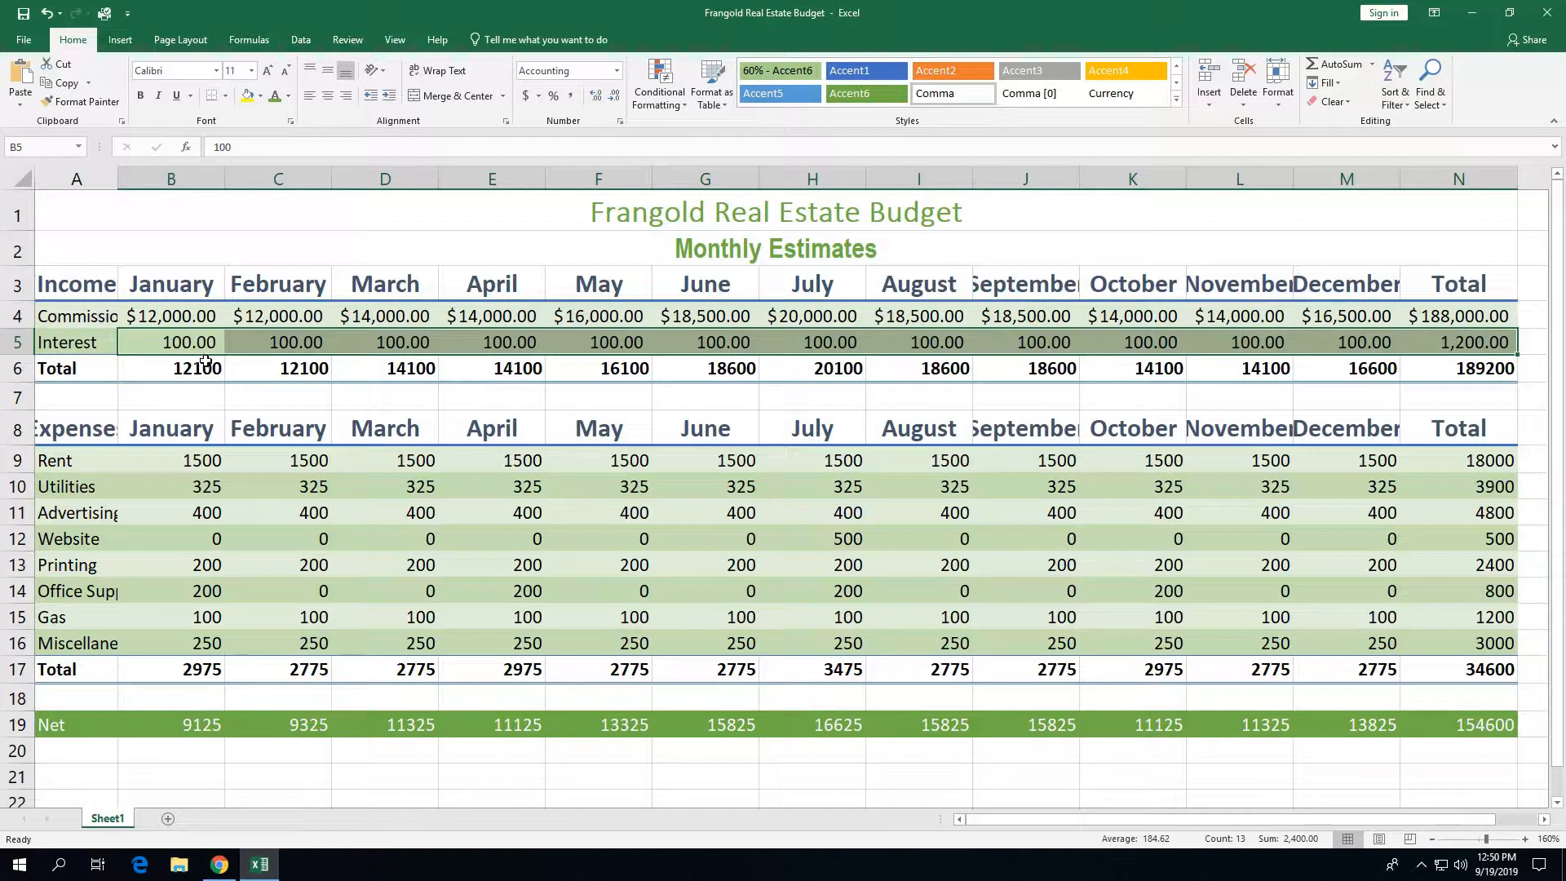
left_click_drag(200, 367, 1433, 383)
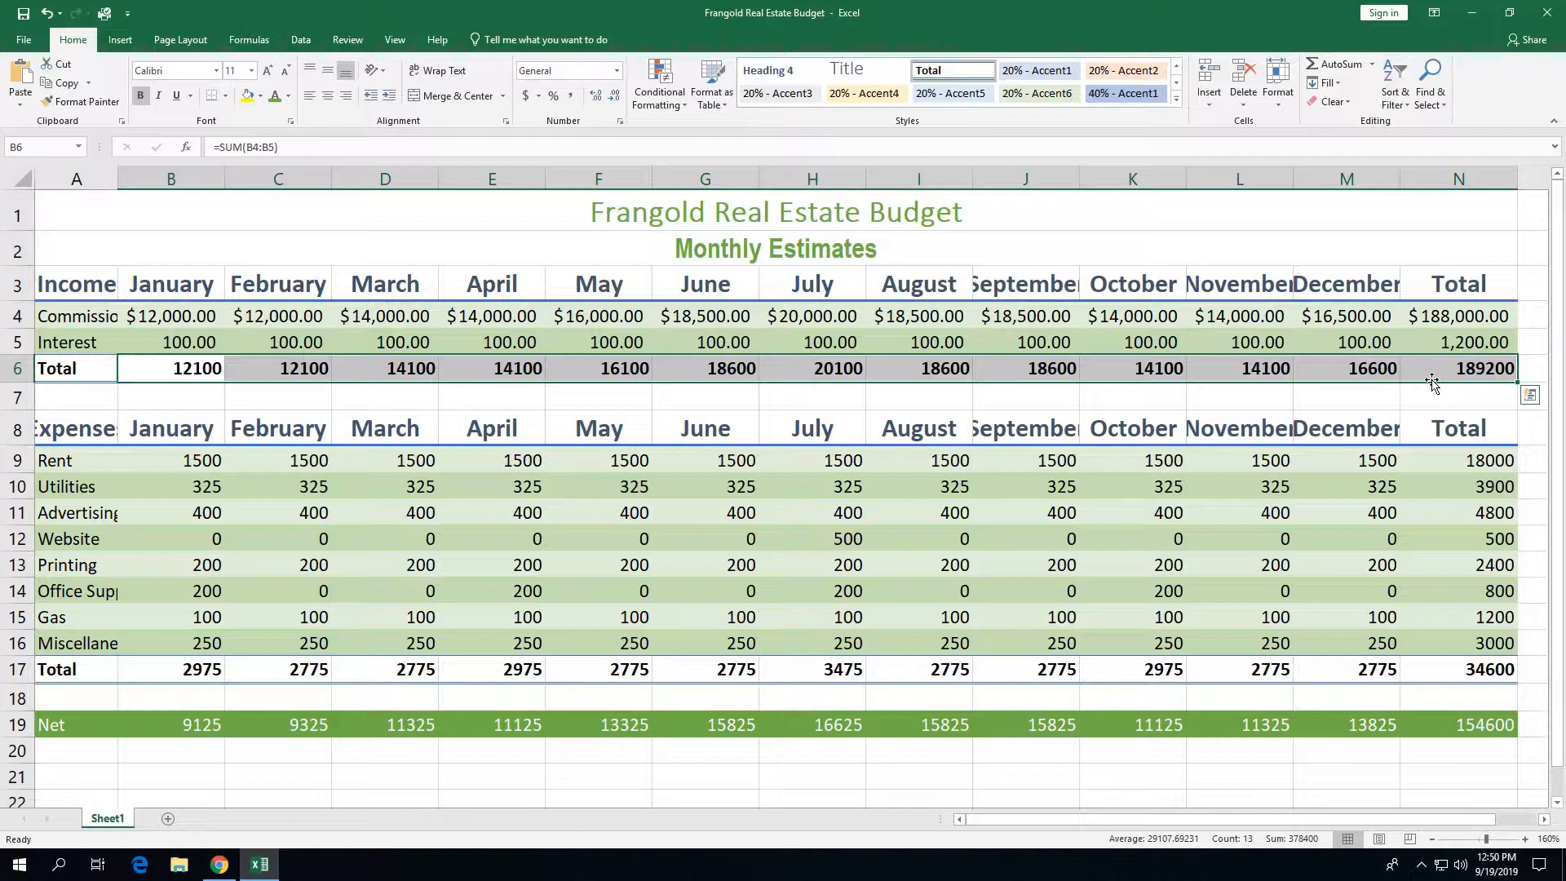
left_click(526, 98)
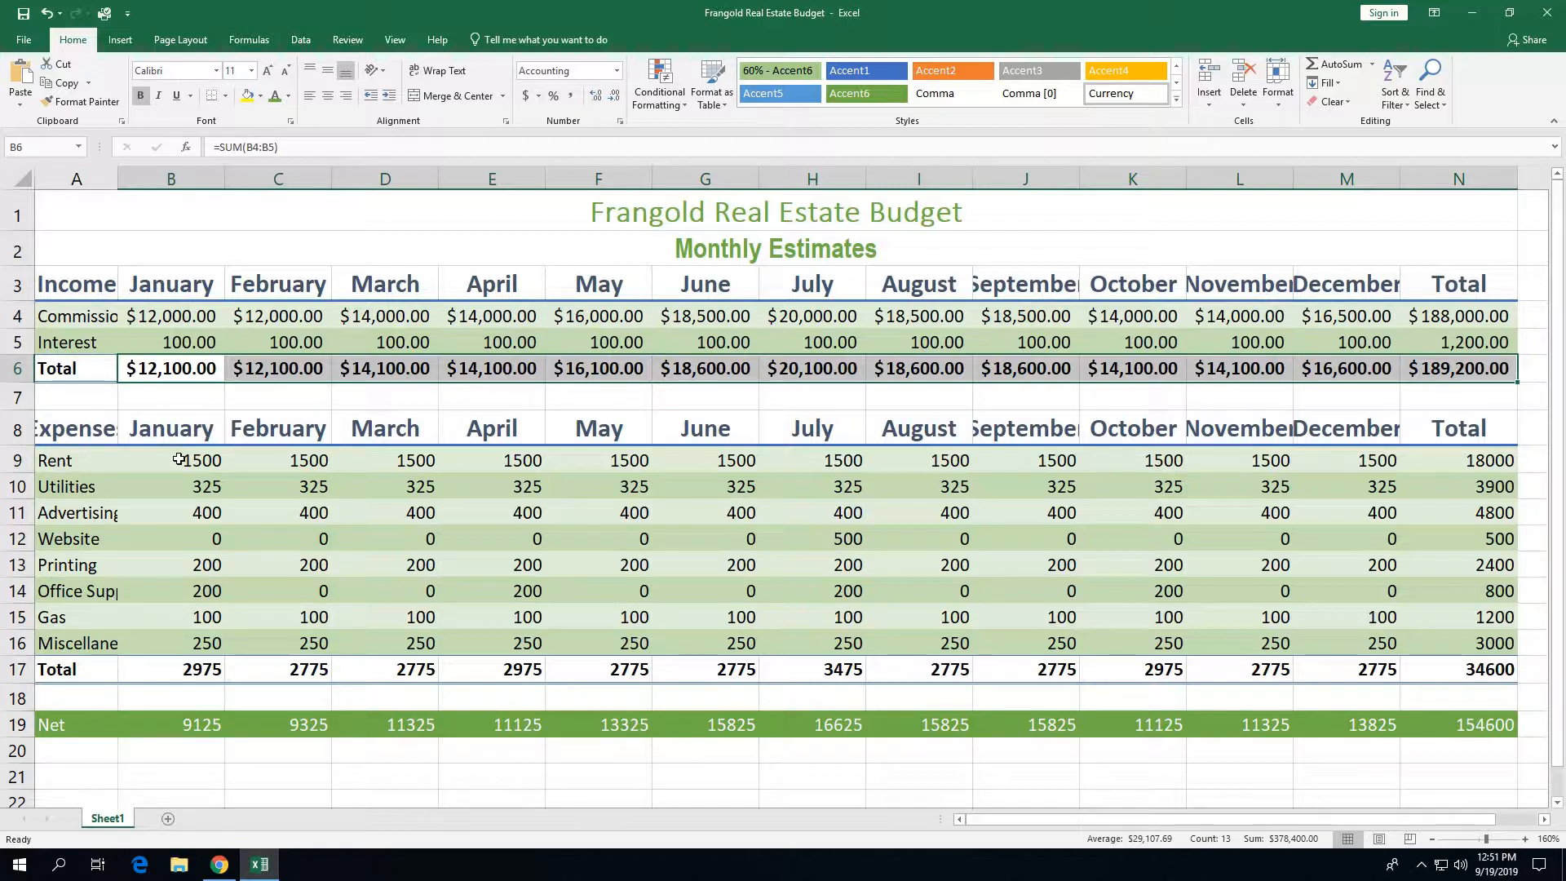
Step: Apply the dollar Accounting number format to the Rent amounts B9:N9 and the Expenses totals B17:N17
left_click_drag(179, 460, 1439, 473)
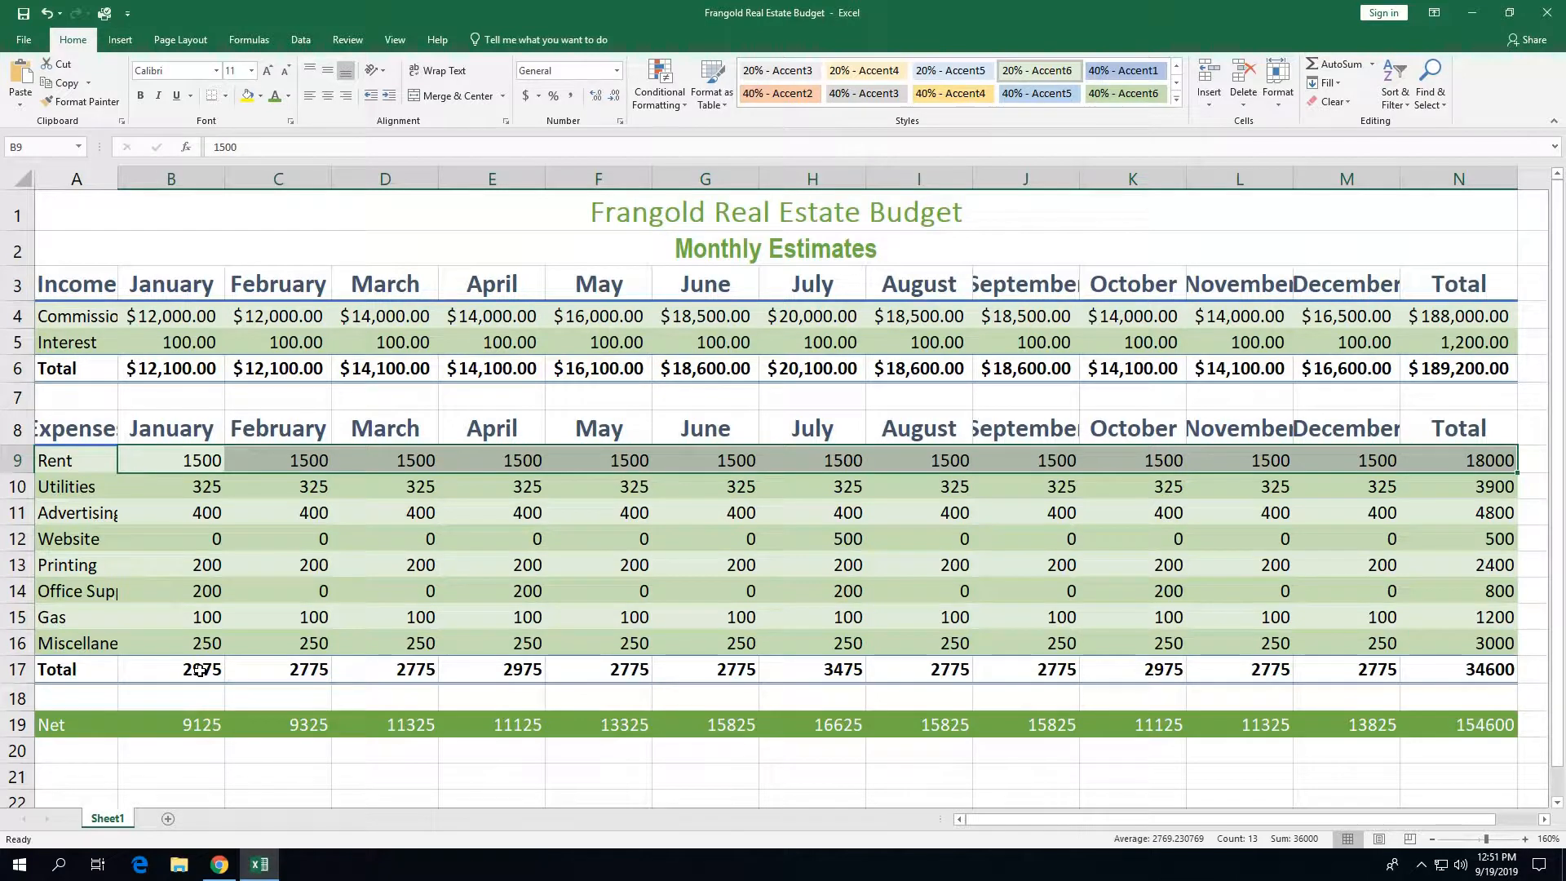
left_click_drag(199, 670, 1443, 657)
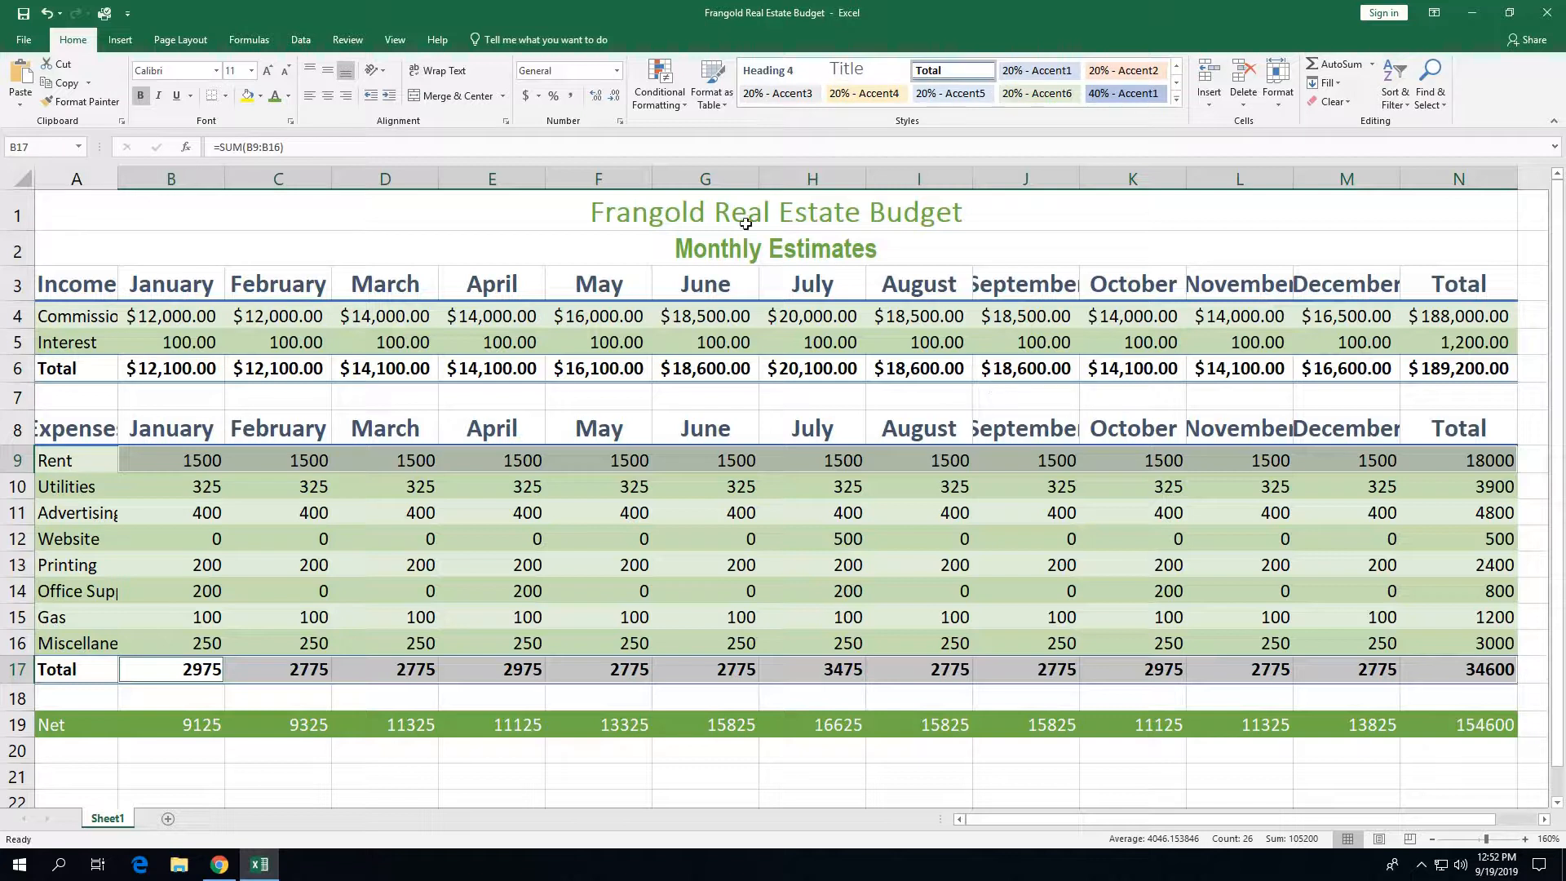
left_click(526, 98)
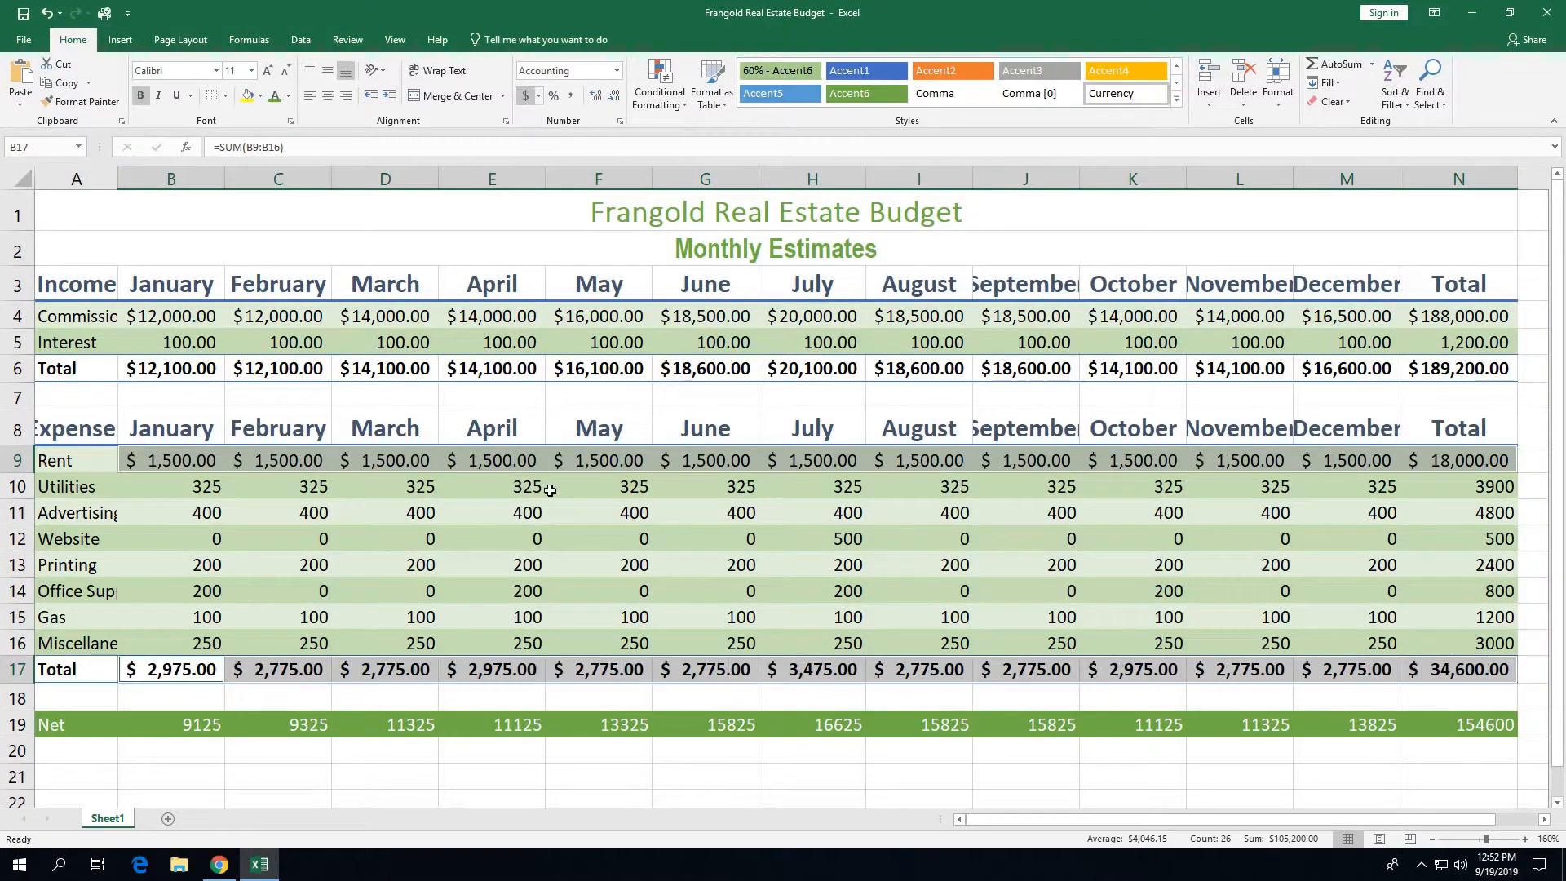
Step: Apply Comma Style to the expense amounts from Utilities through Miscellaneous in B10:N16
left_click(191, 487)
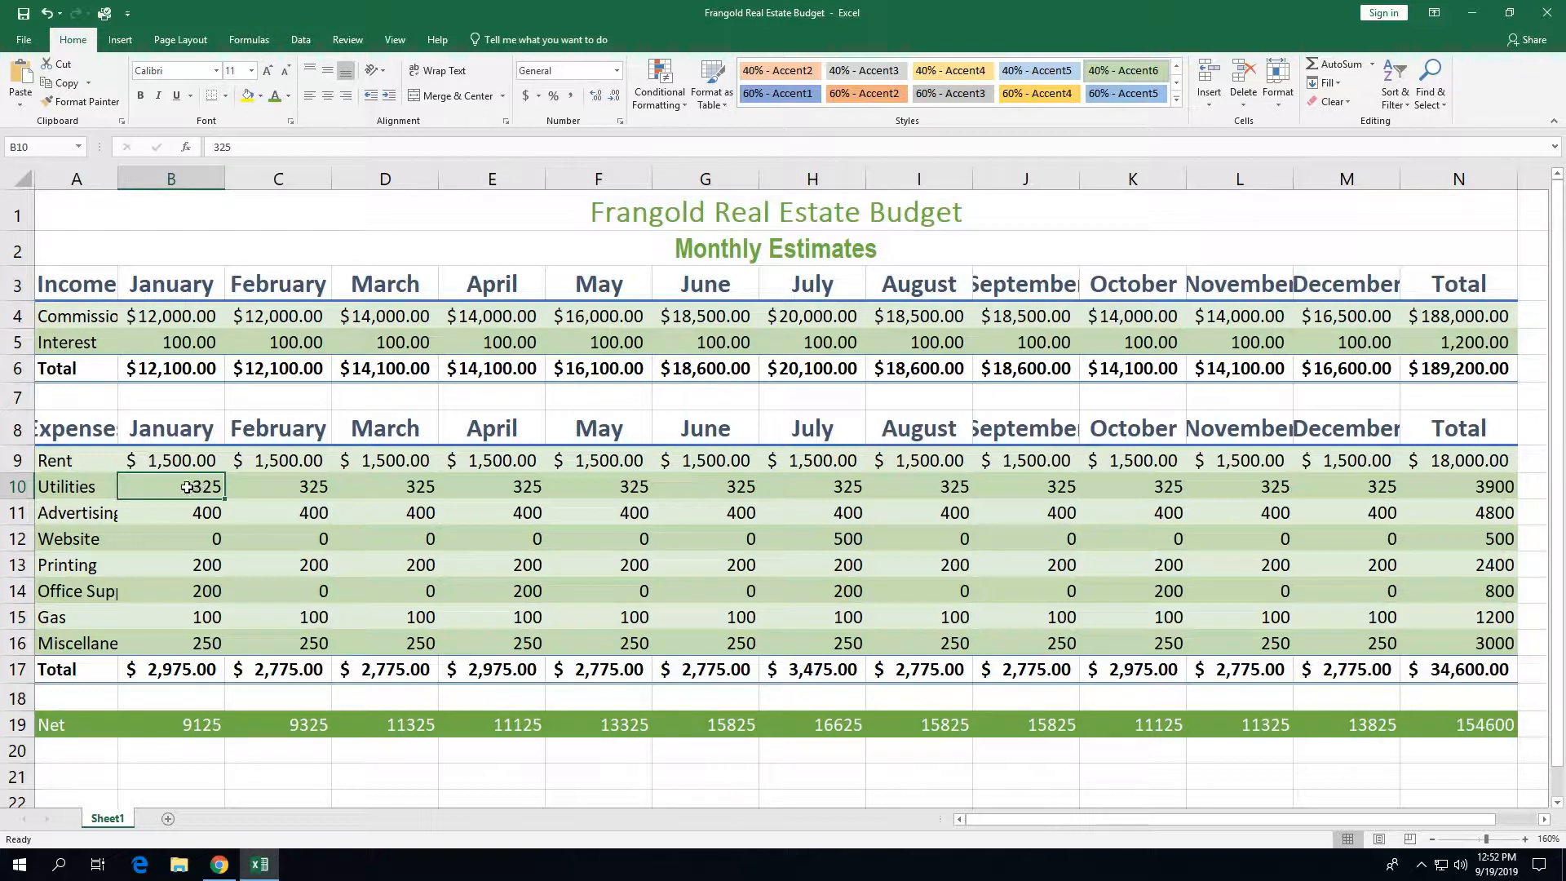
left_click_drag(196, 488, 1492, 633)
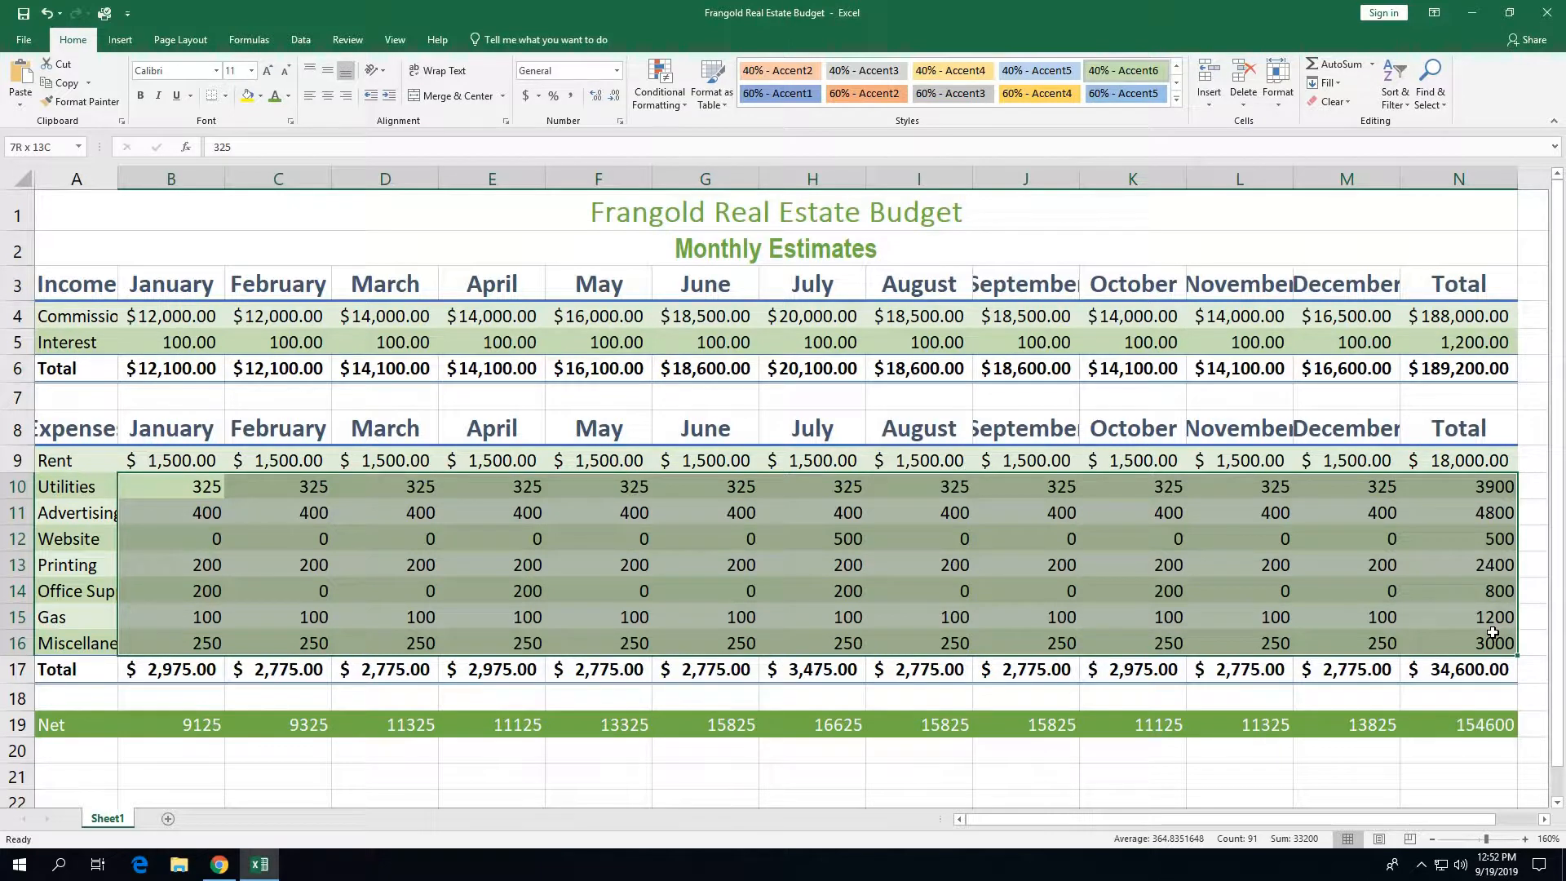
left_click_drag(1491, 633, 1491, 634)
left_click(571, 97)
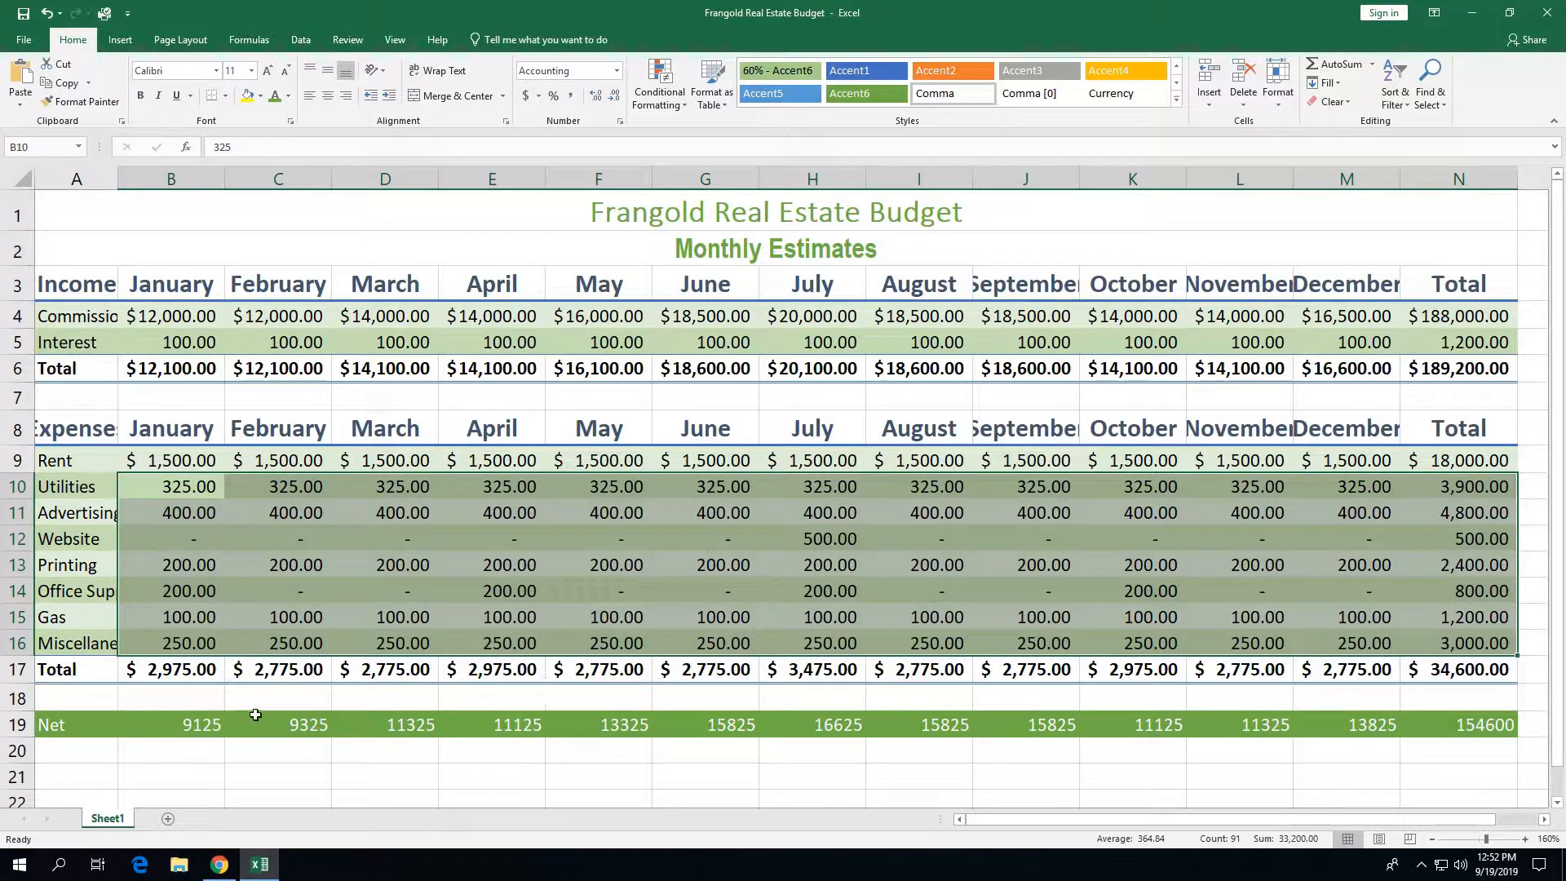
Step: Apply the dollar Accounting number format to the Net amounts in B19:N19
left_click(195, 724)
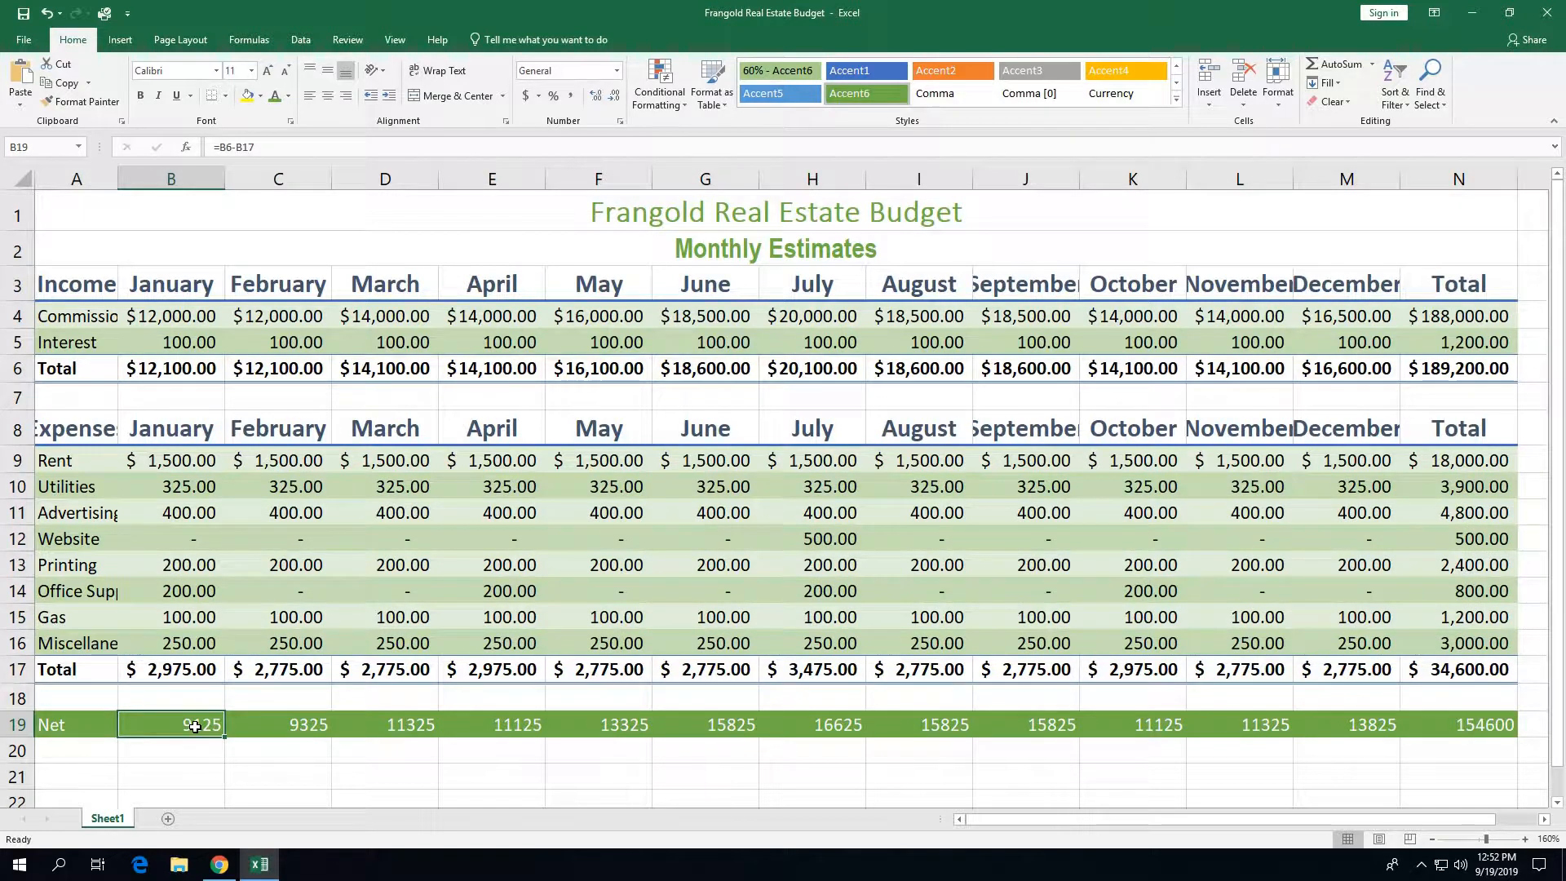
left_click_drag(195, 726, 1446, 728)
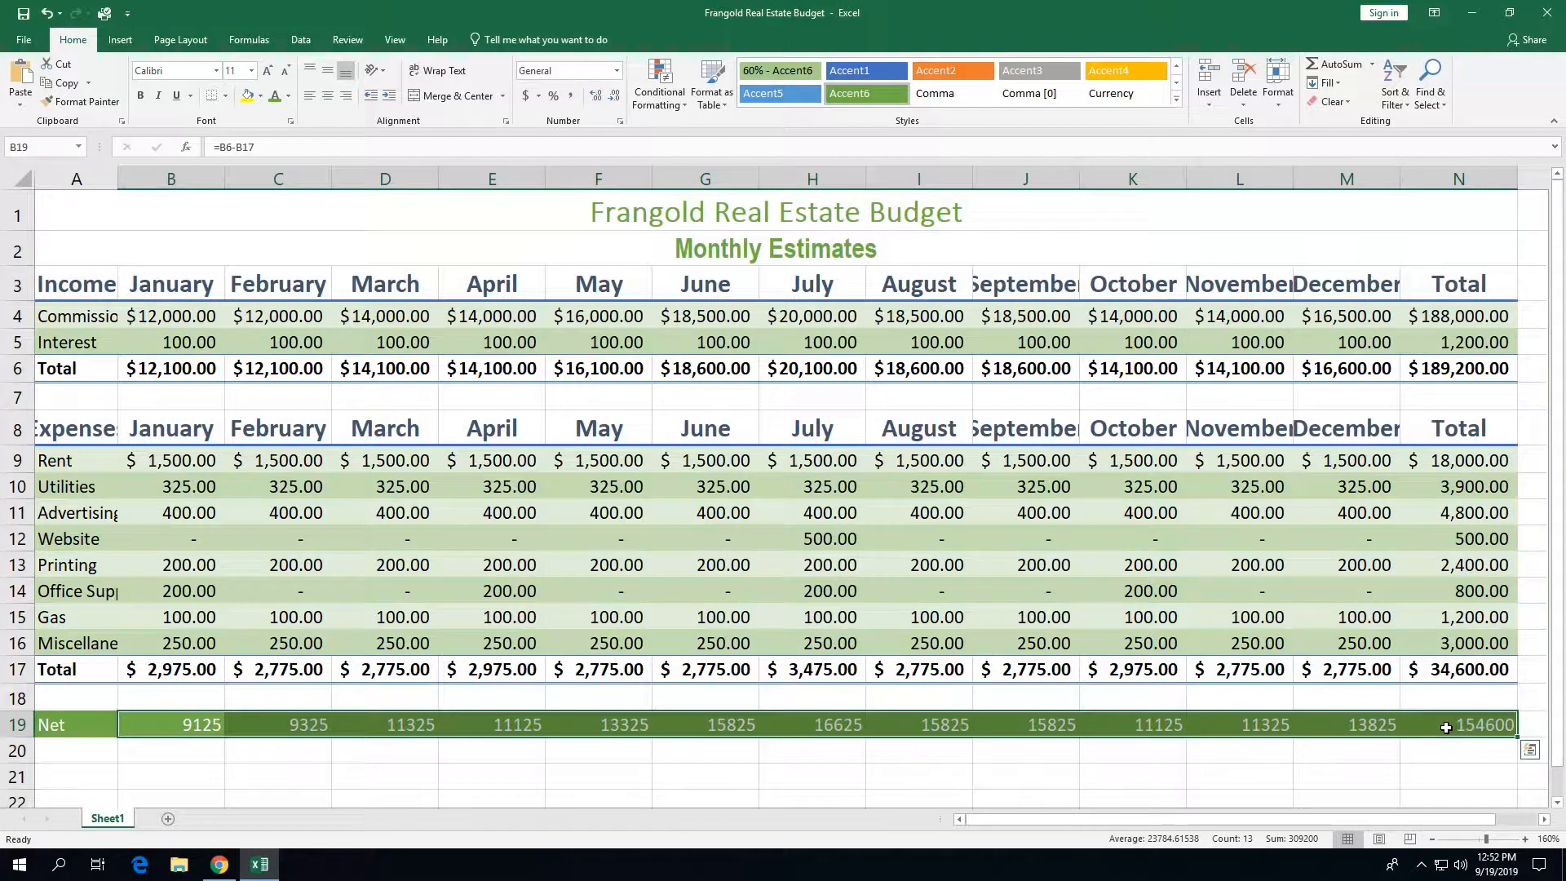
left_click(526, 96)
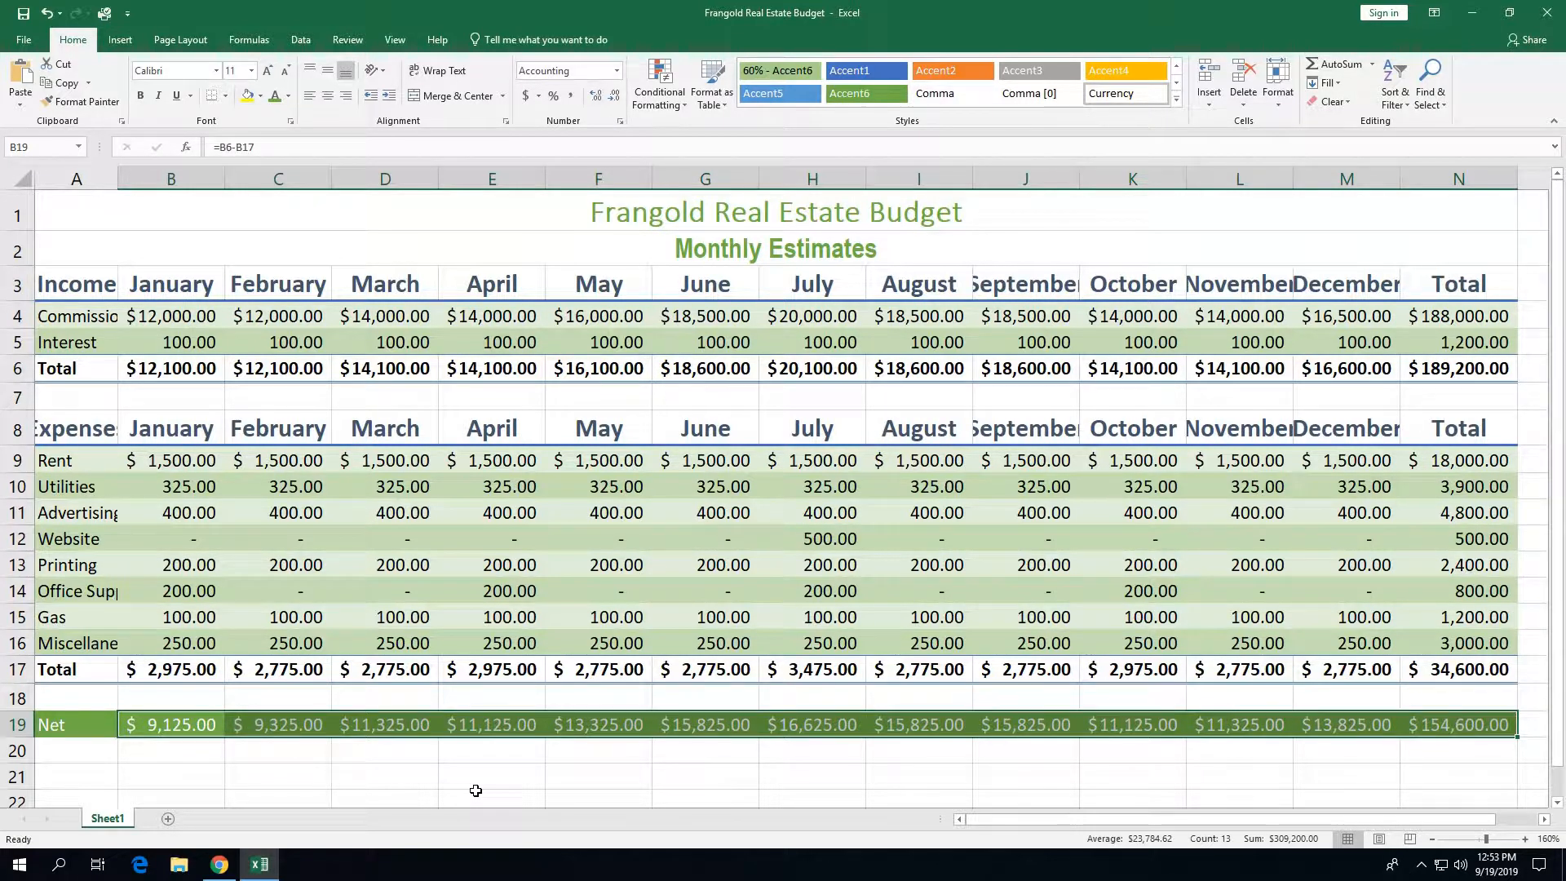
left_click(45, 777)
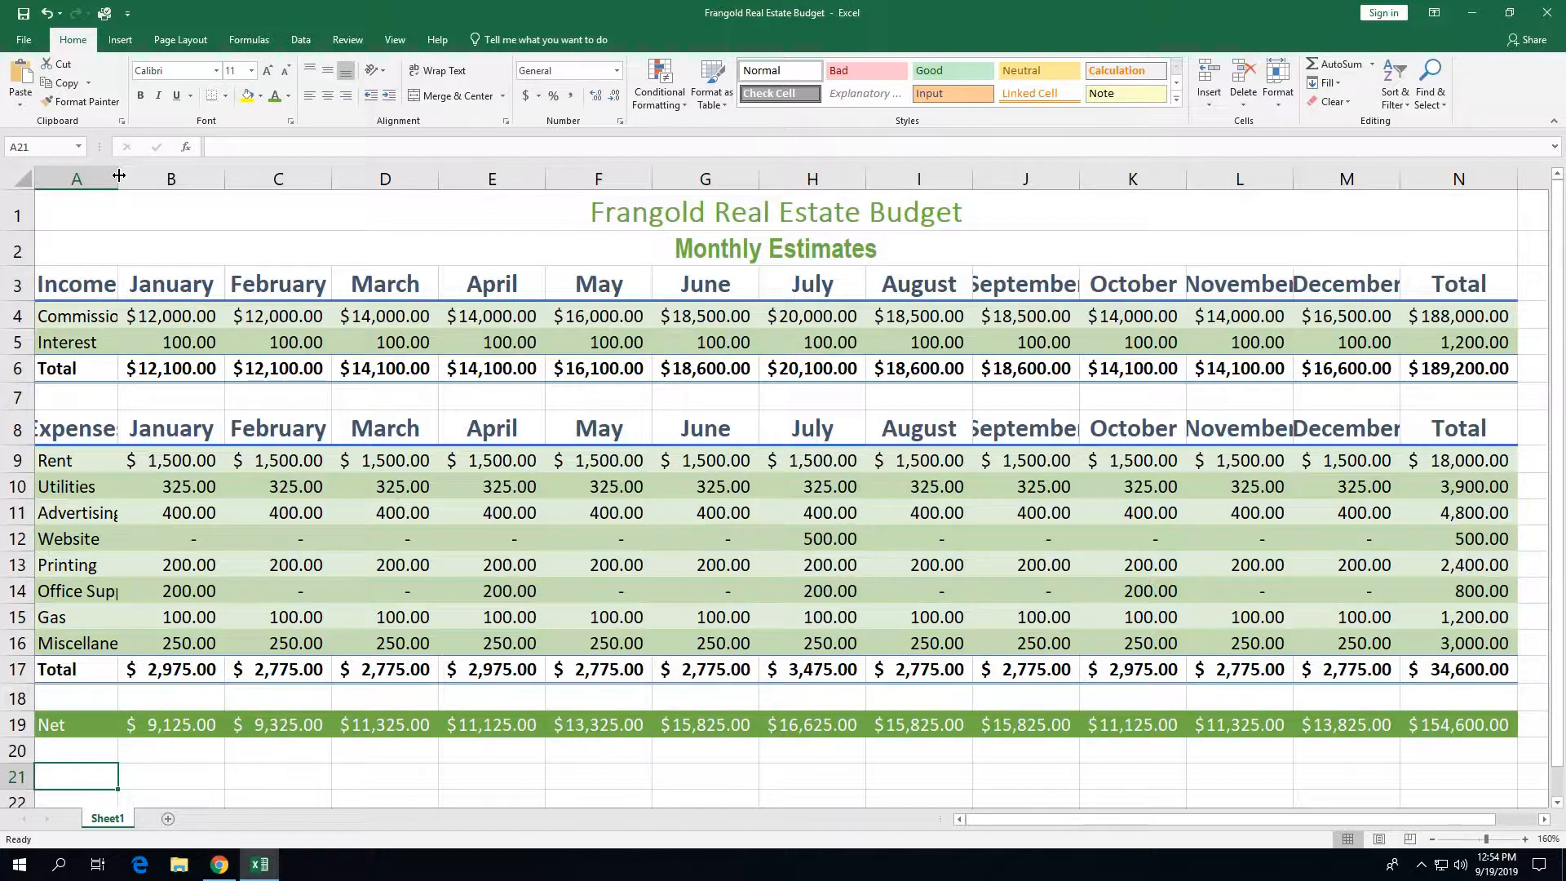
Step: AutoFit the widths of columns A through M so the labels, headings and amounts fit
double_click(118, 175)
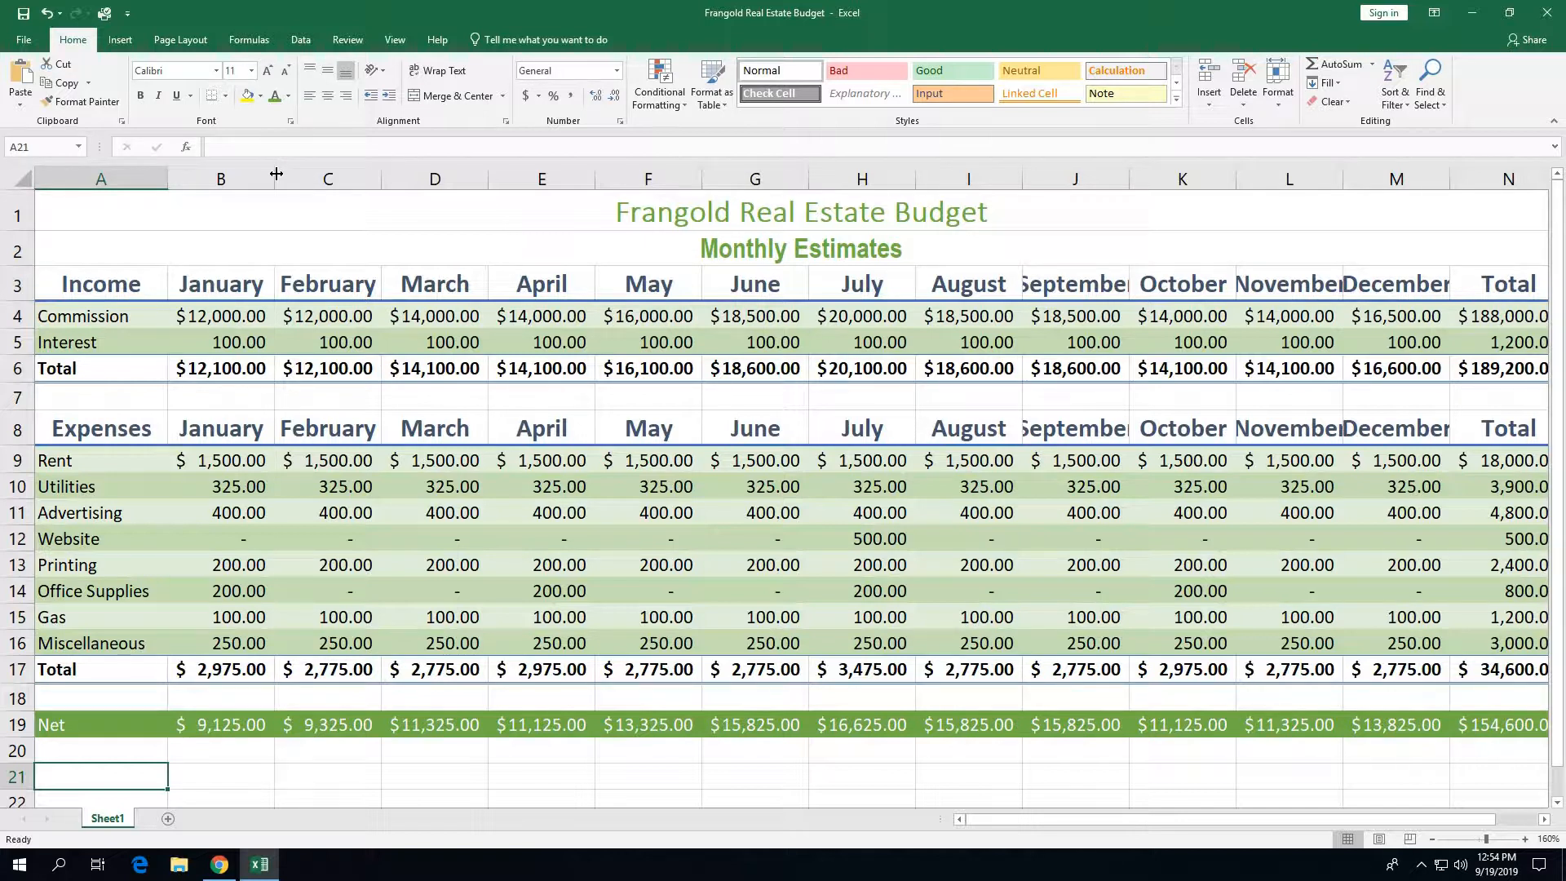
left_click_drag(381, 177, 383, 172)
left_click_drag(487, 171, 488, 171)
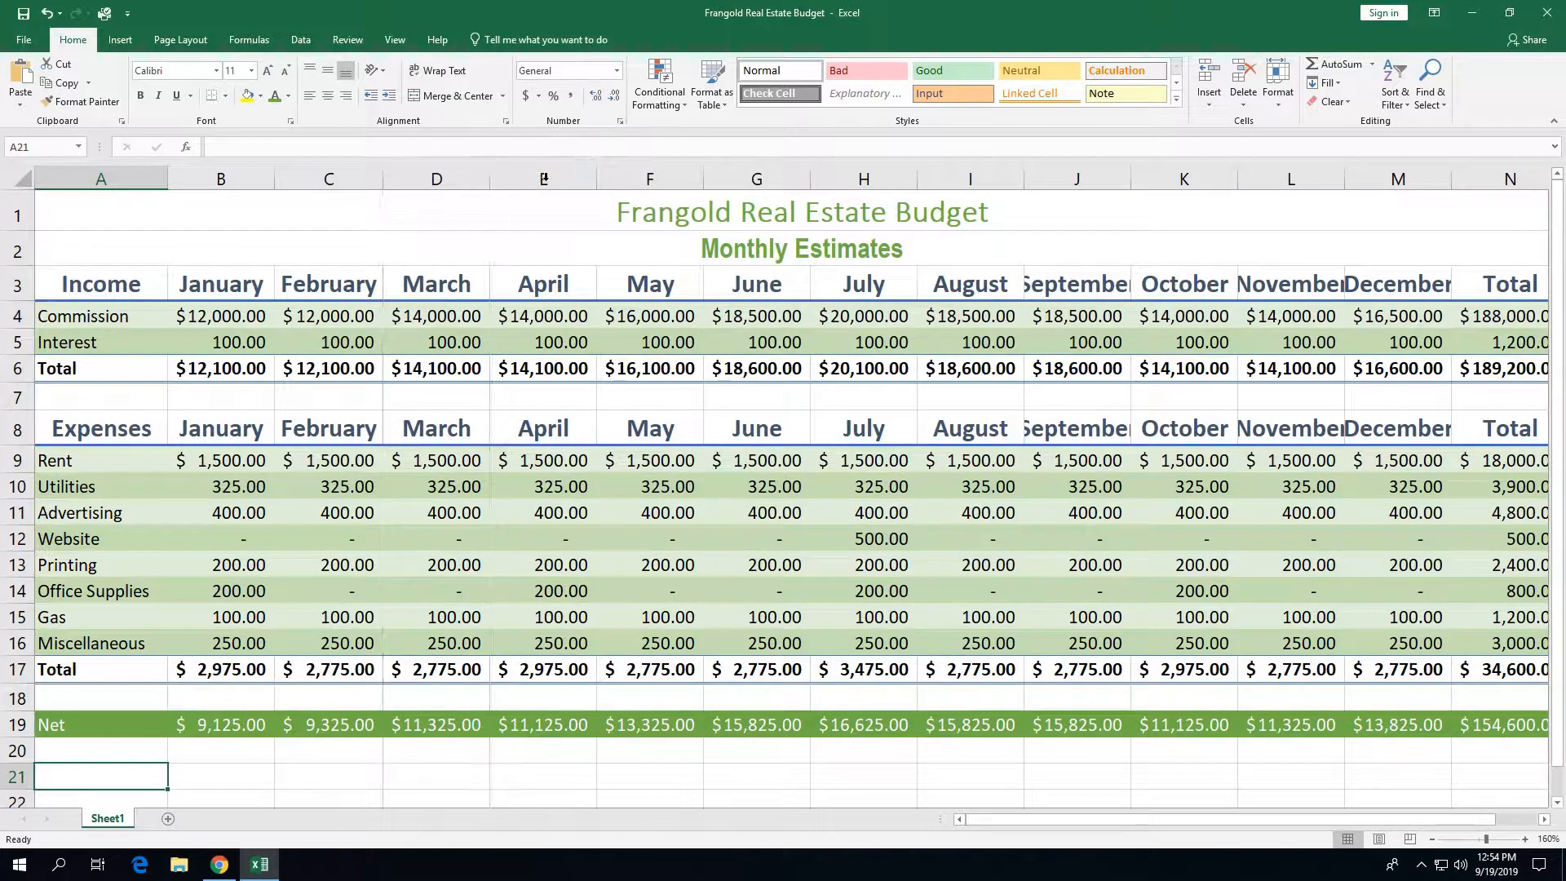
double_click(596, 178)
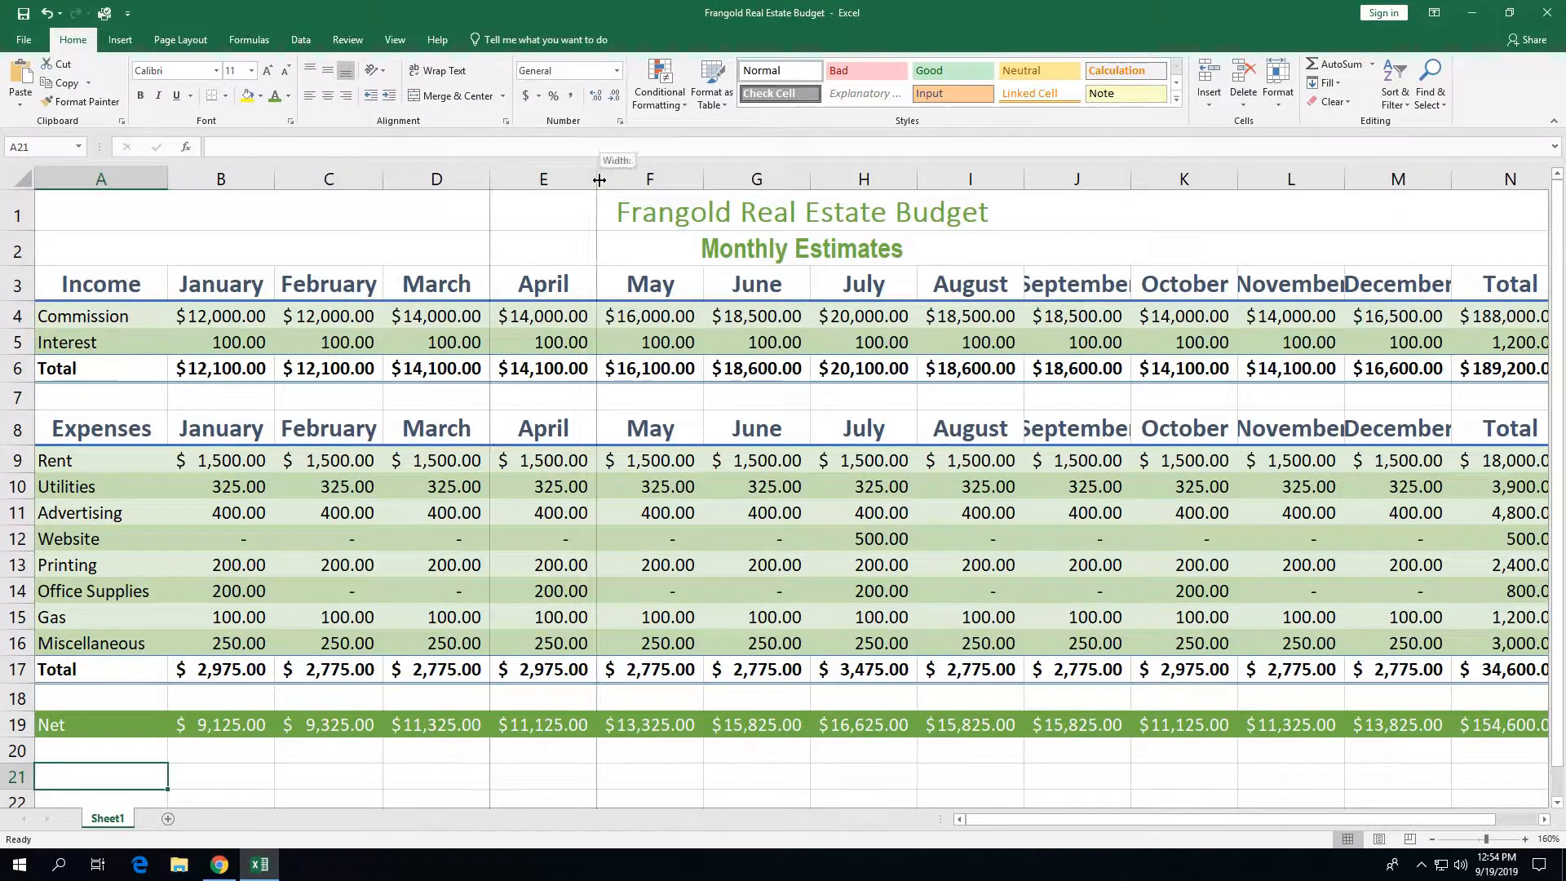
double_click(703, 175)
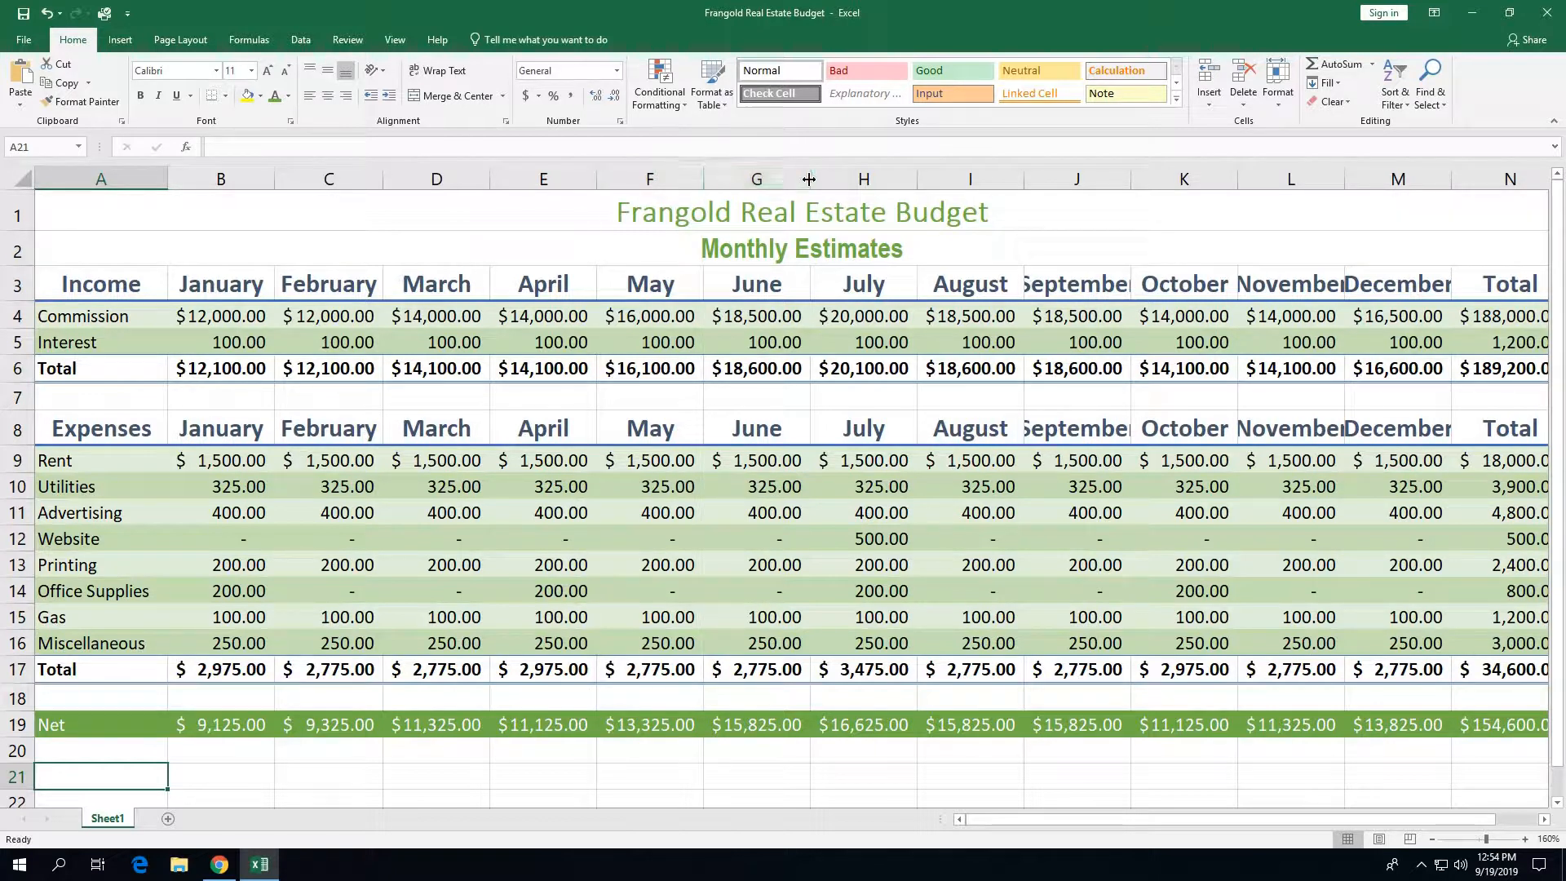
double_click(809, 178)
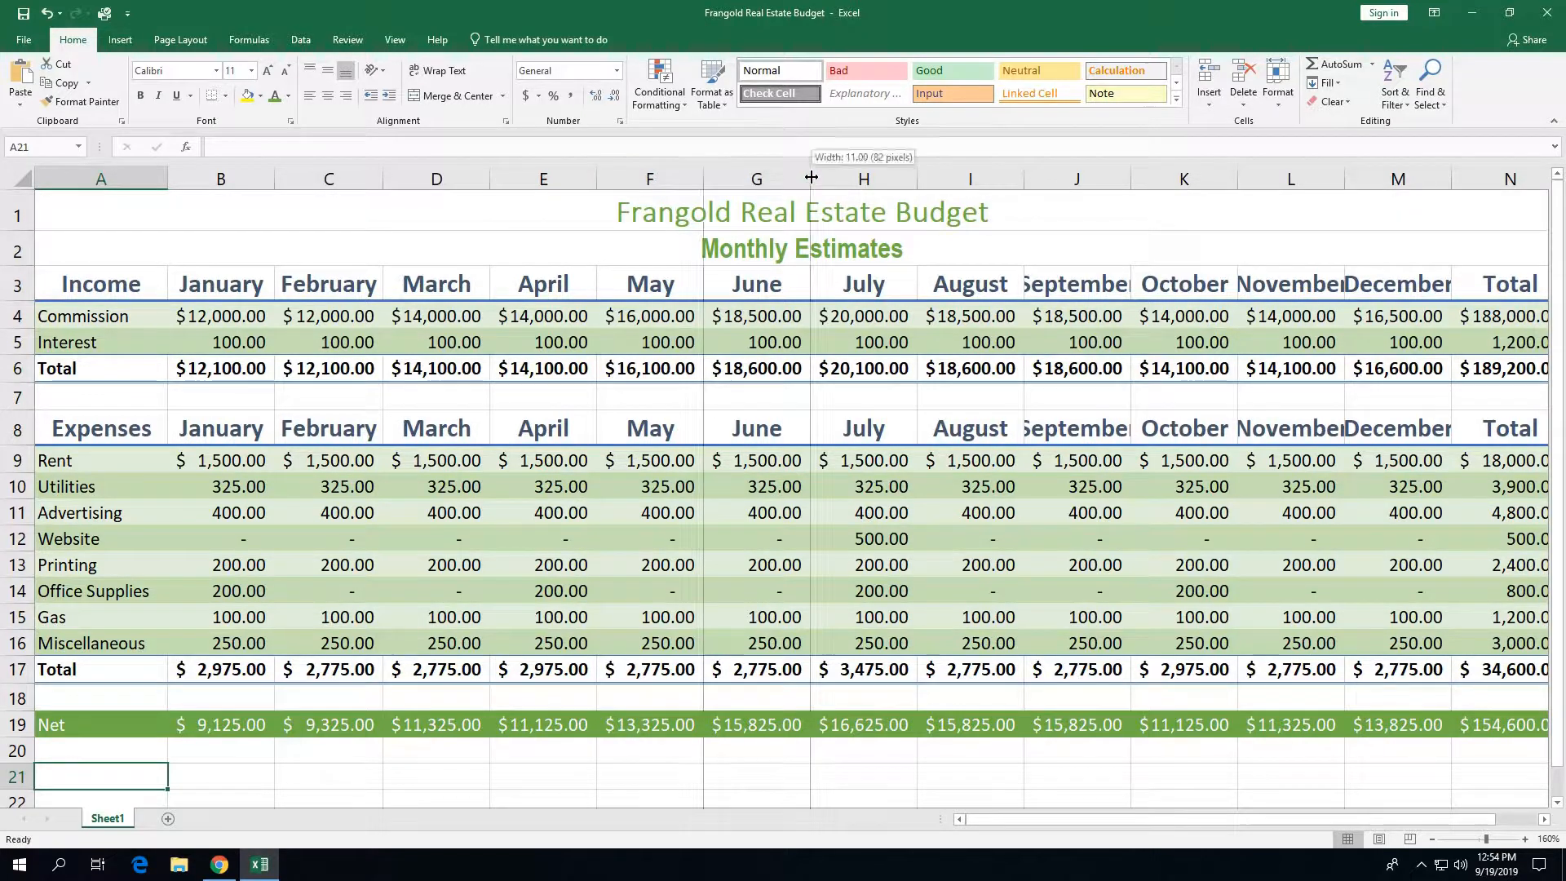
double_click(916, 176)
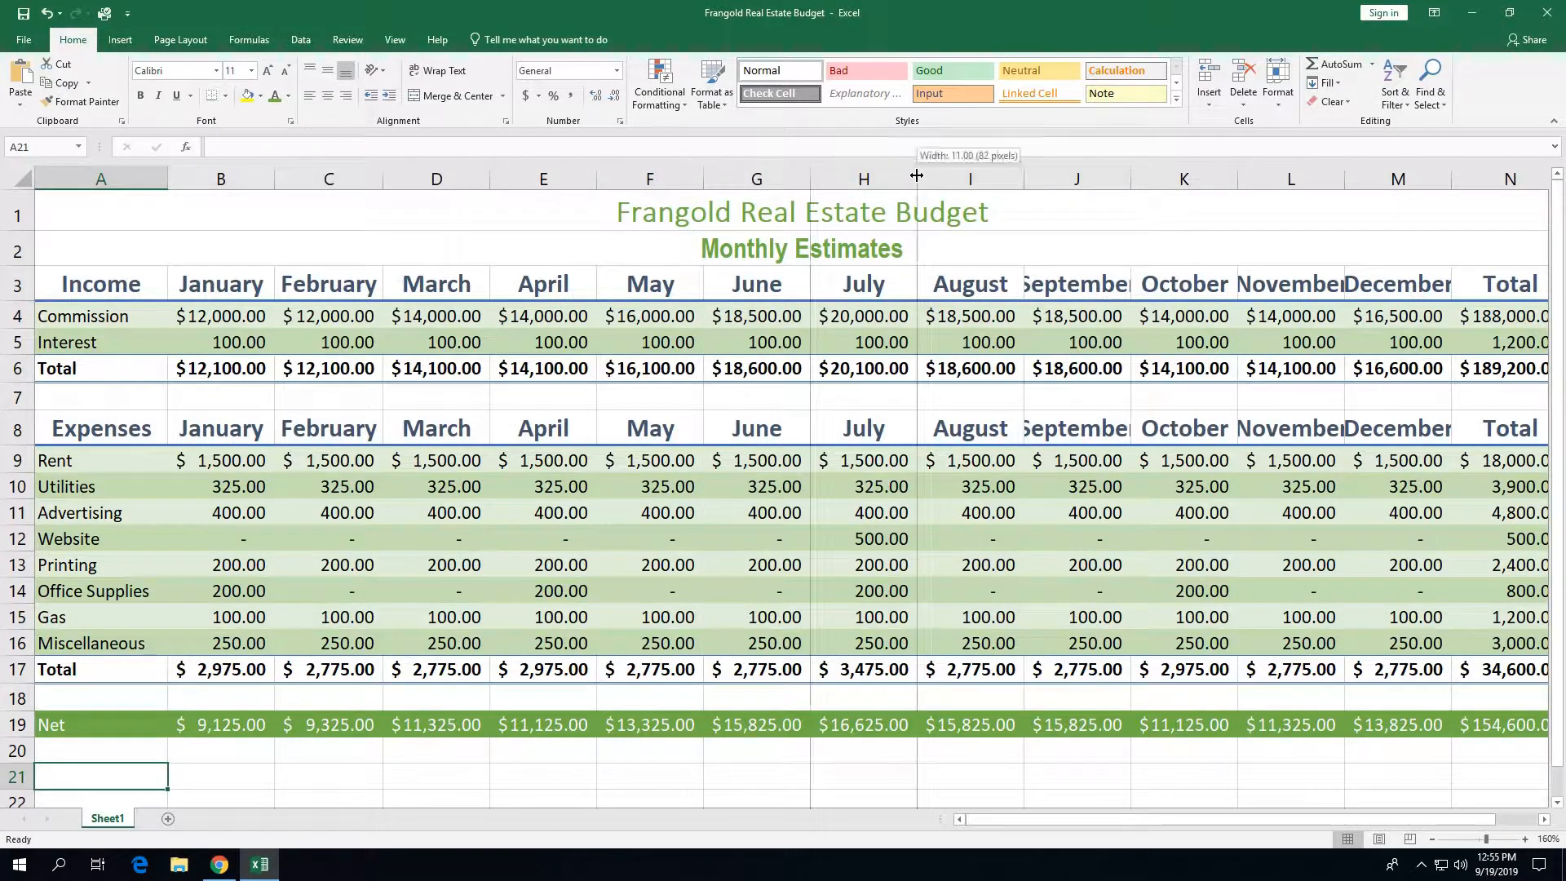
double_click(1023, 181)
double_click(1129, 178)
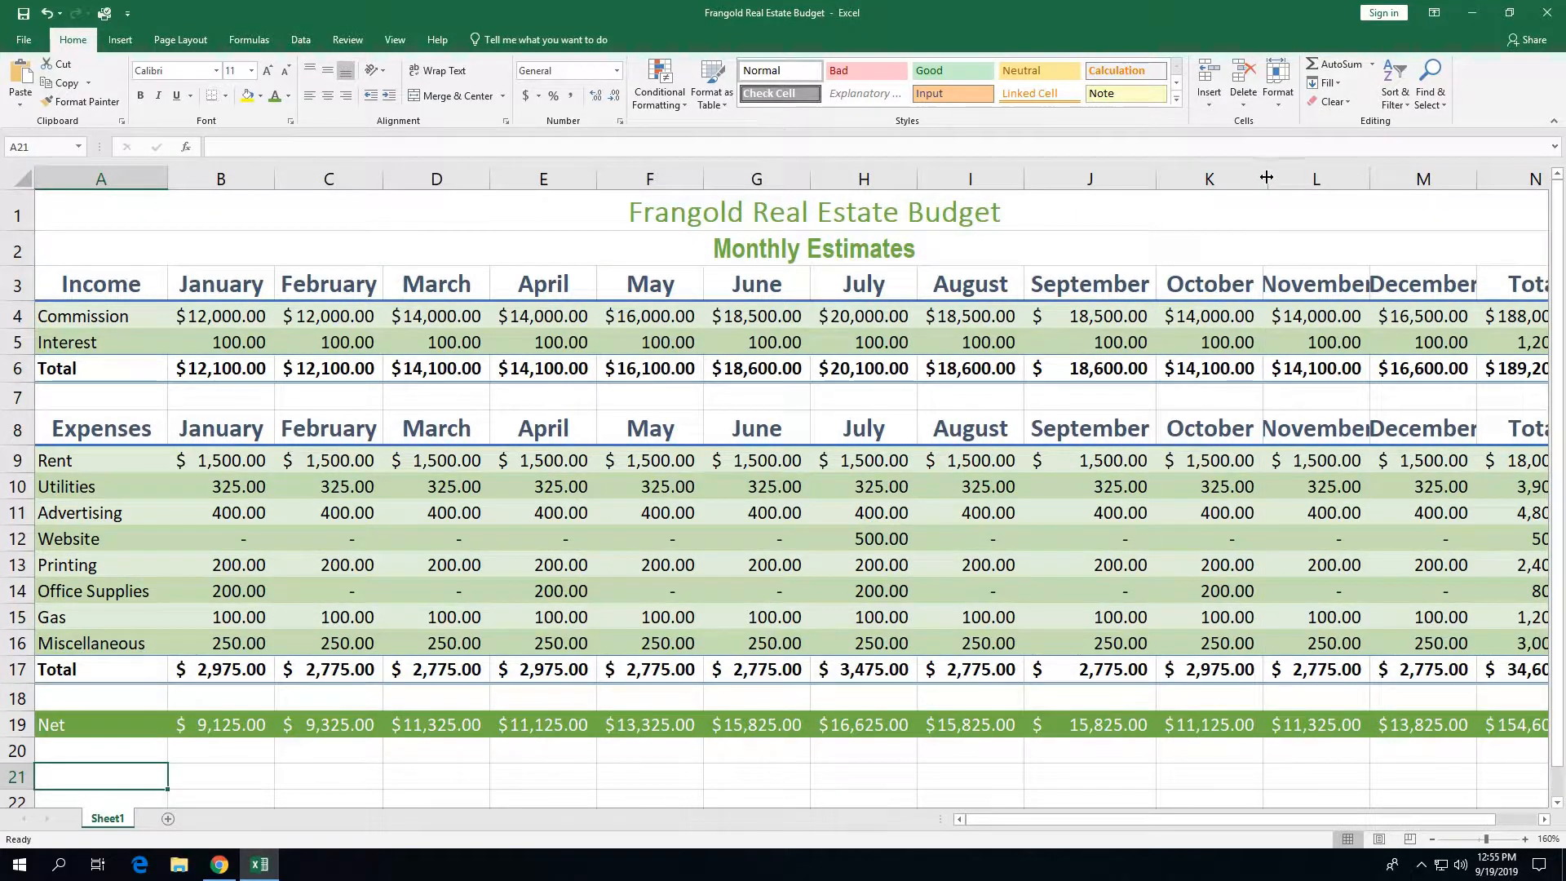
double_click(1370, 178)
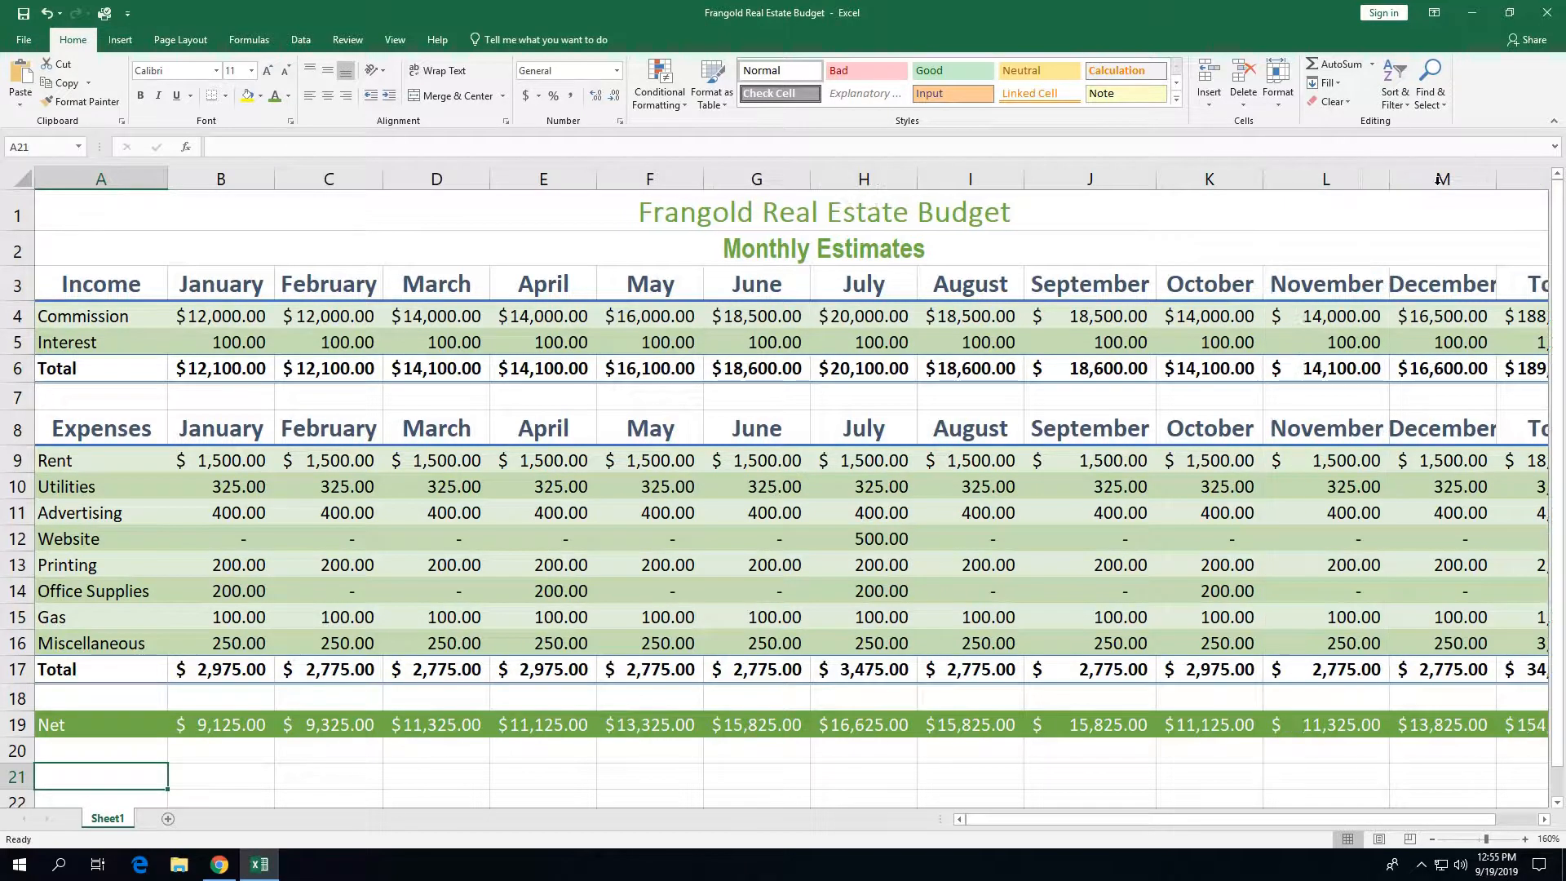
double_click(1496, 178)
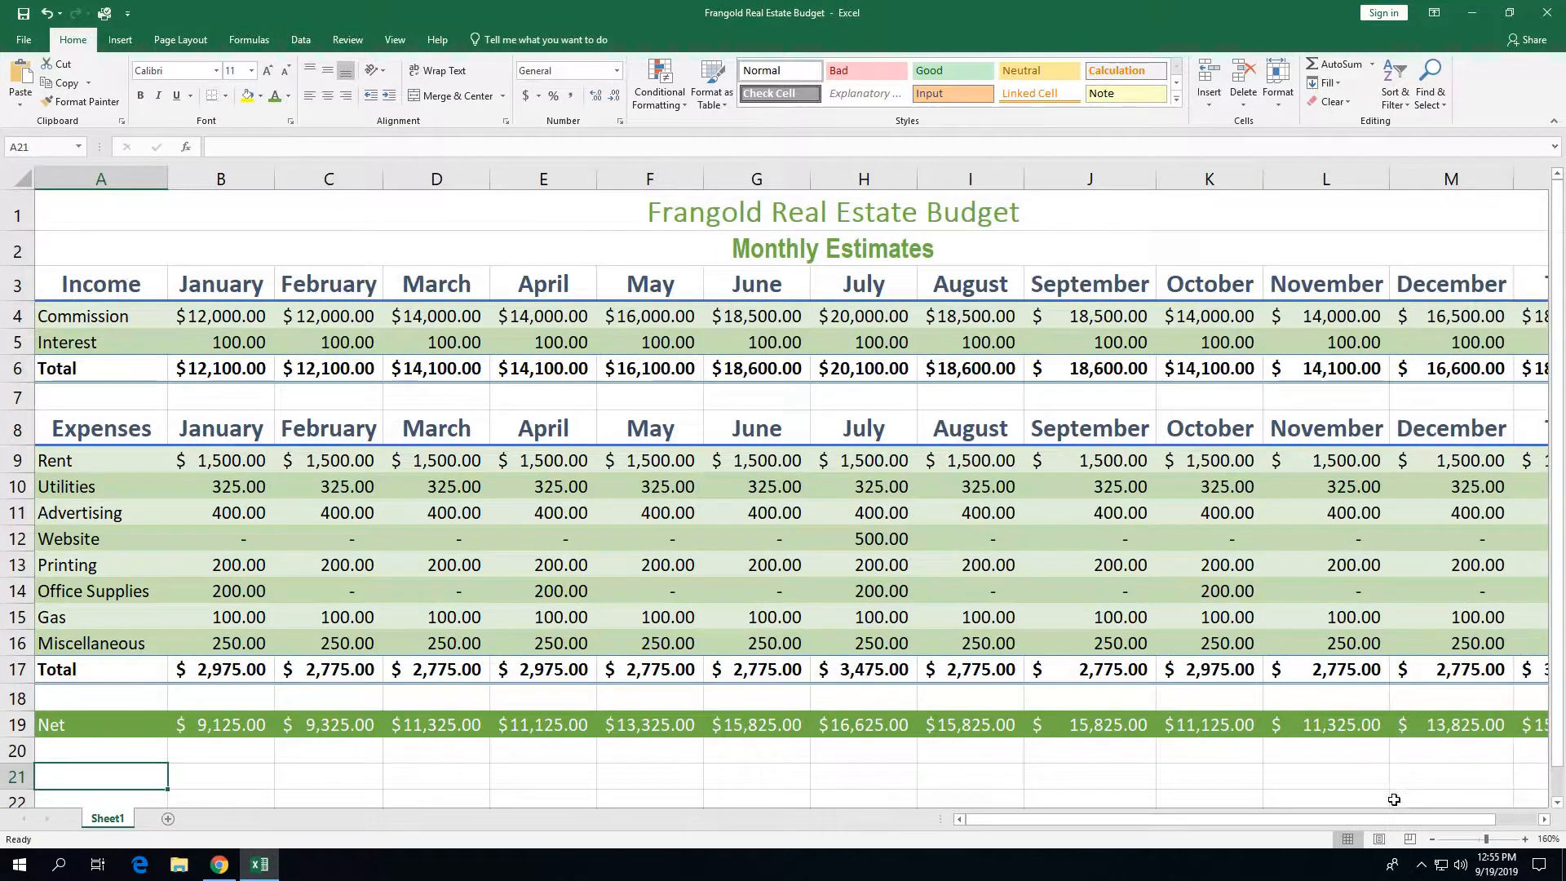
Step: Set the worksheet zoom to 150% and make A3 the active cell by entering its reference
left_click_drag(1366, 820, 1468, 818)
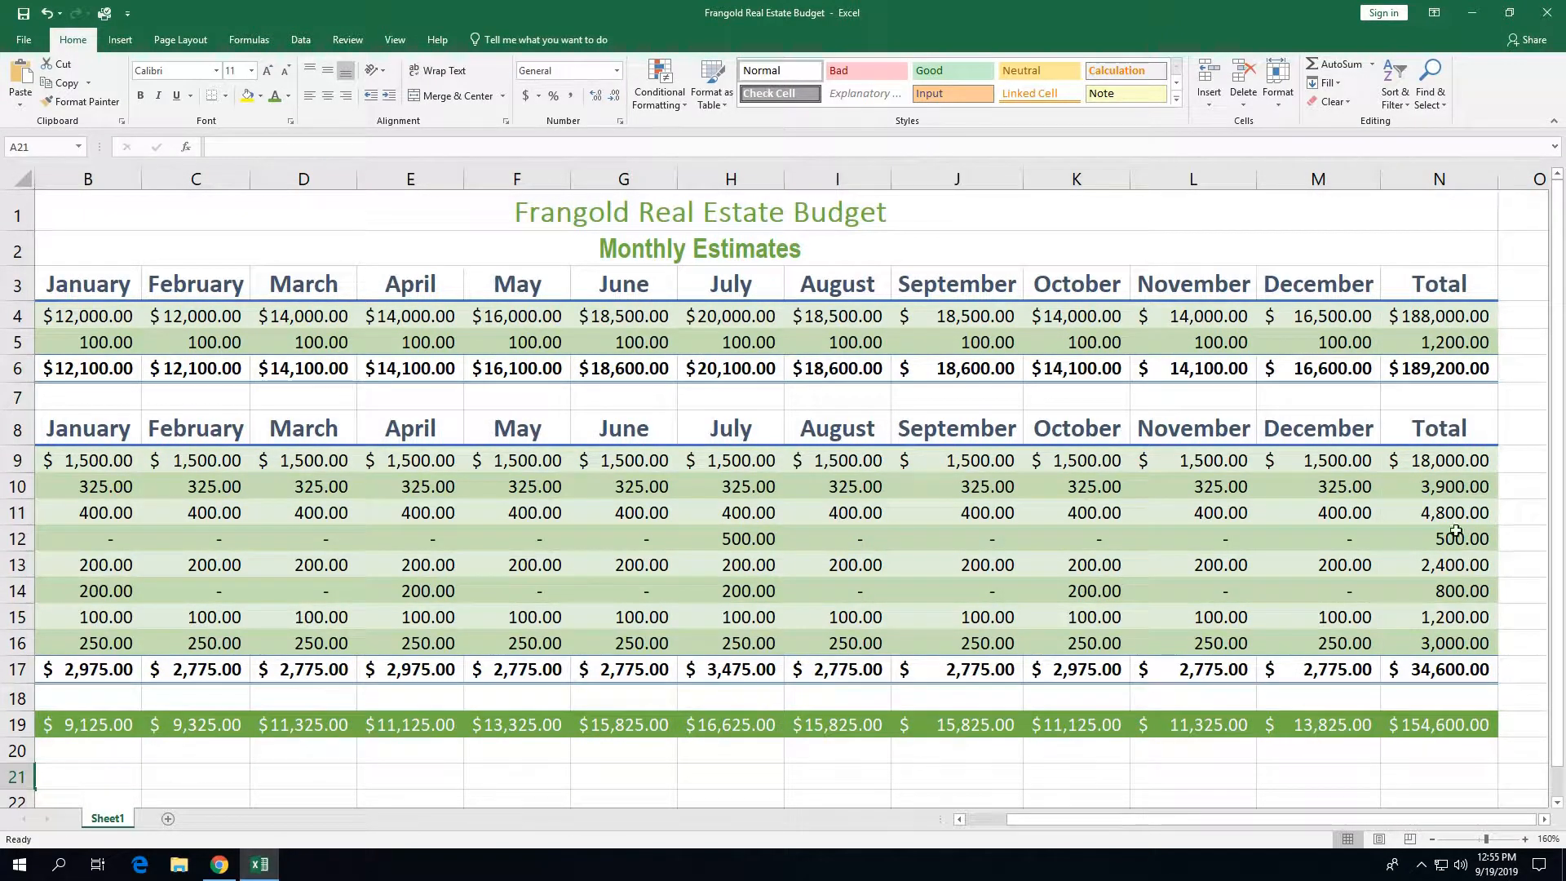
left_click(1432, 840)
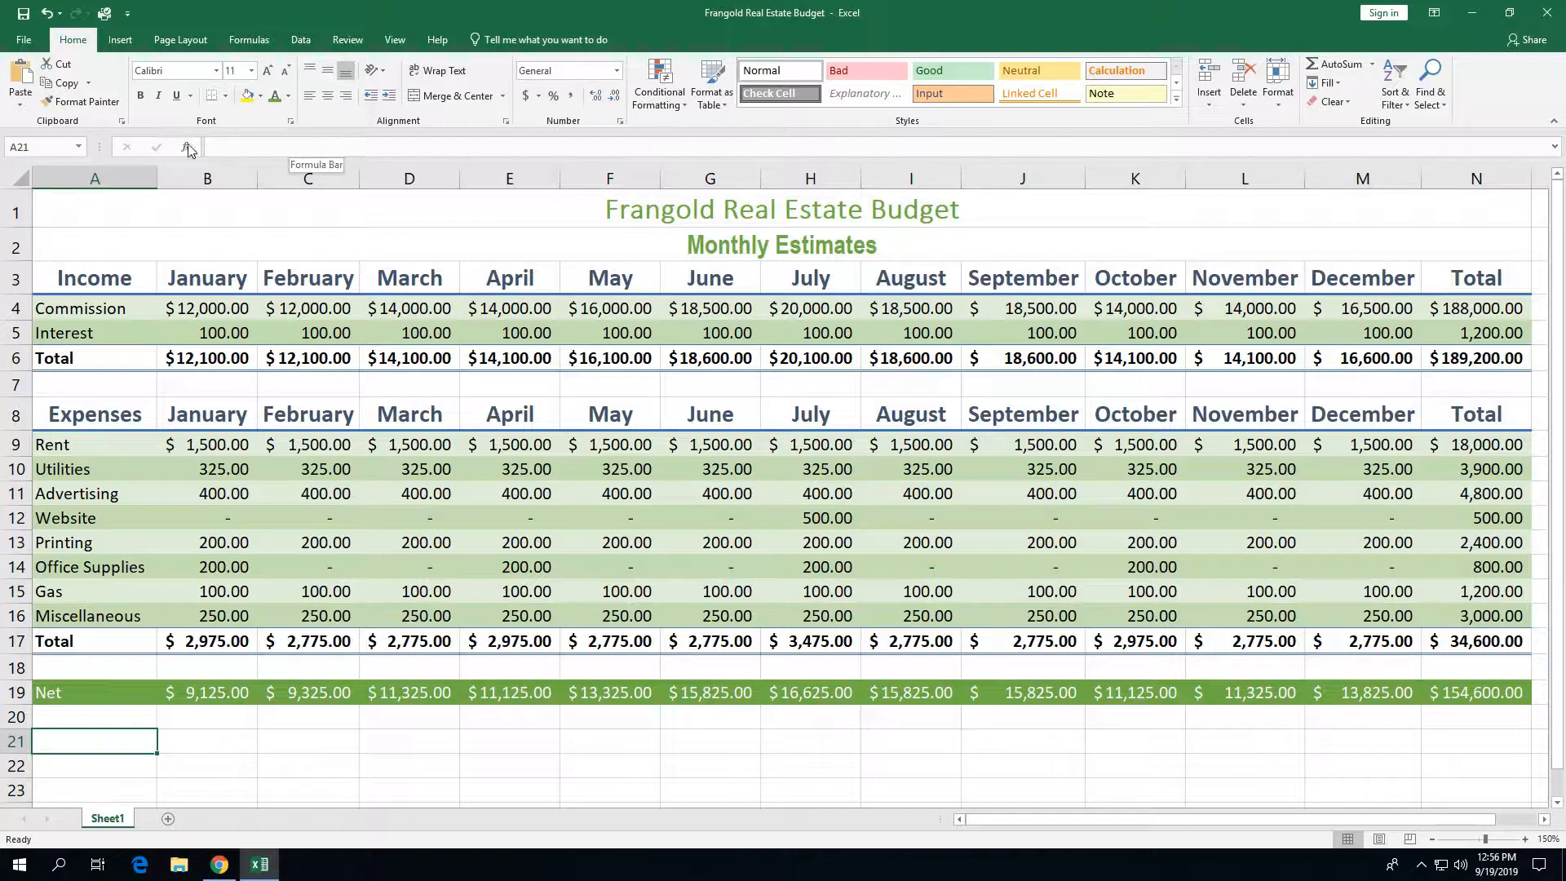
left_click(12, 147)
type("a3")
key("Return")
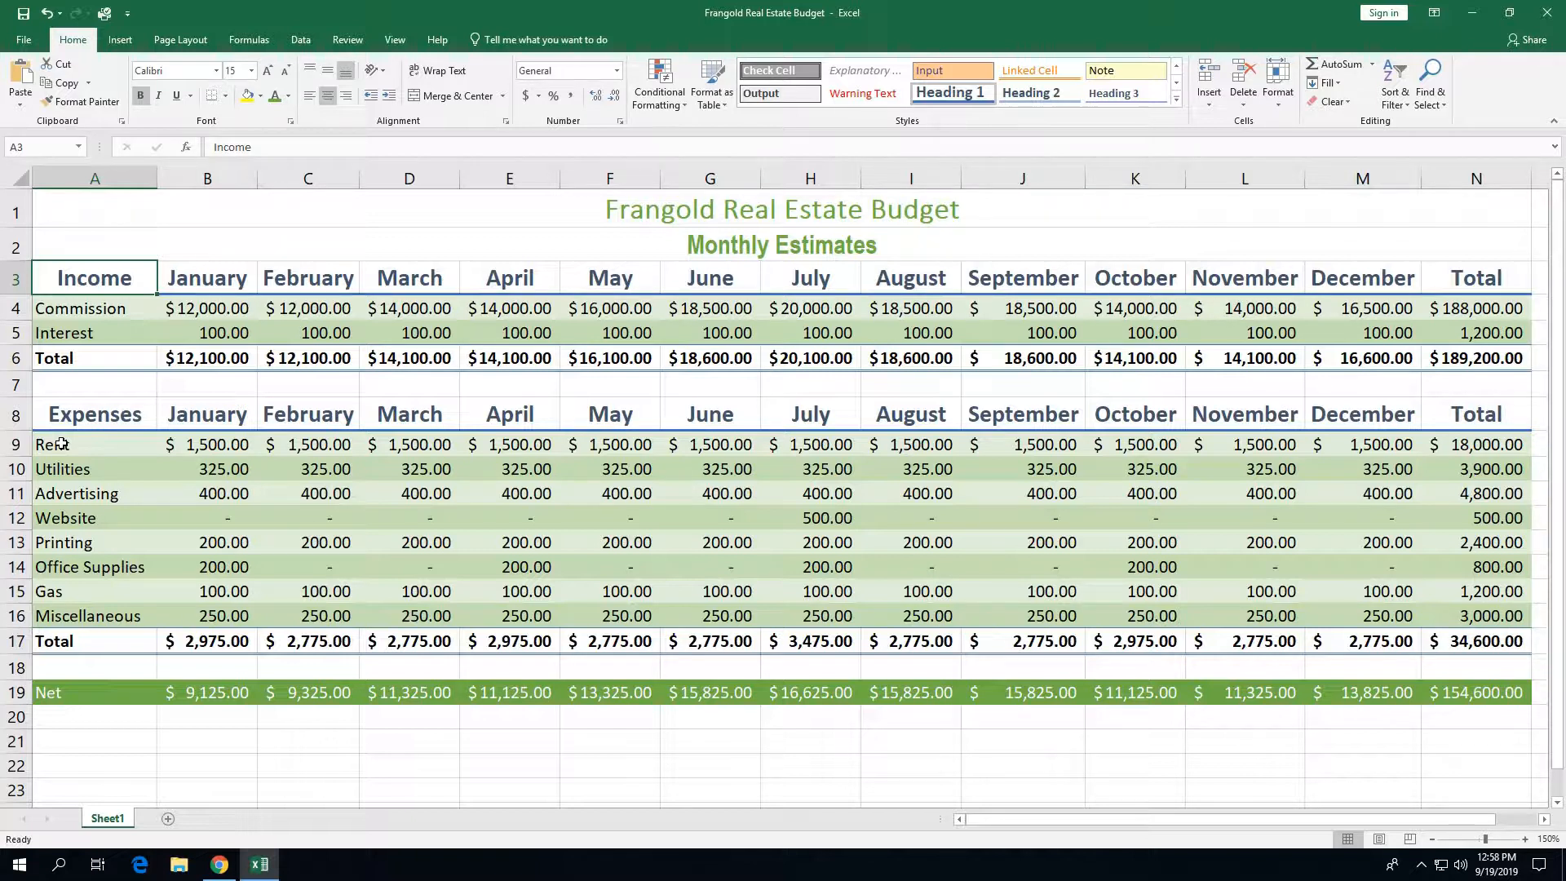
Step: Insert a 2-D pie chart from the expense names in A9:A16 and their totals in N9:N16
left_click_drag(62, 444, 46, 615)
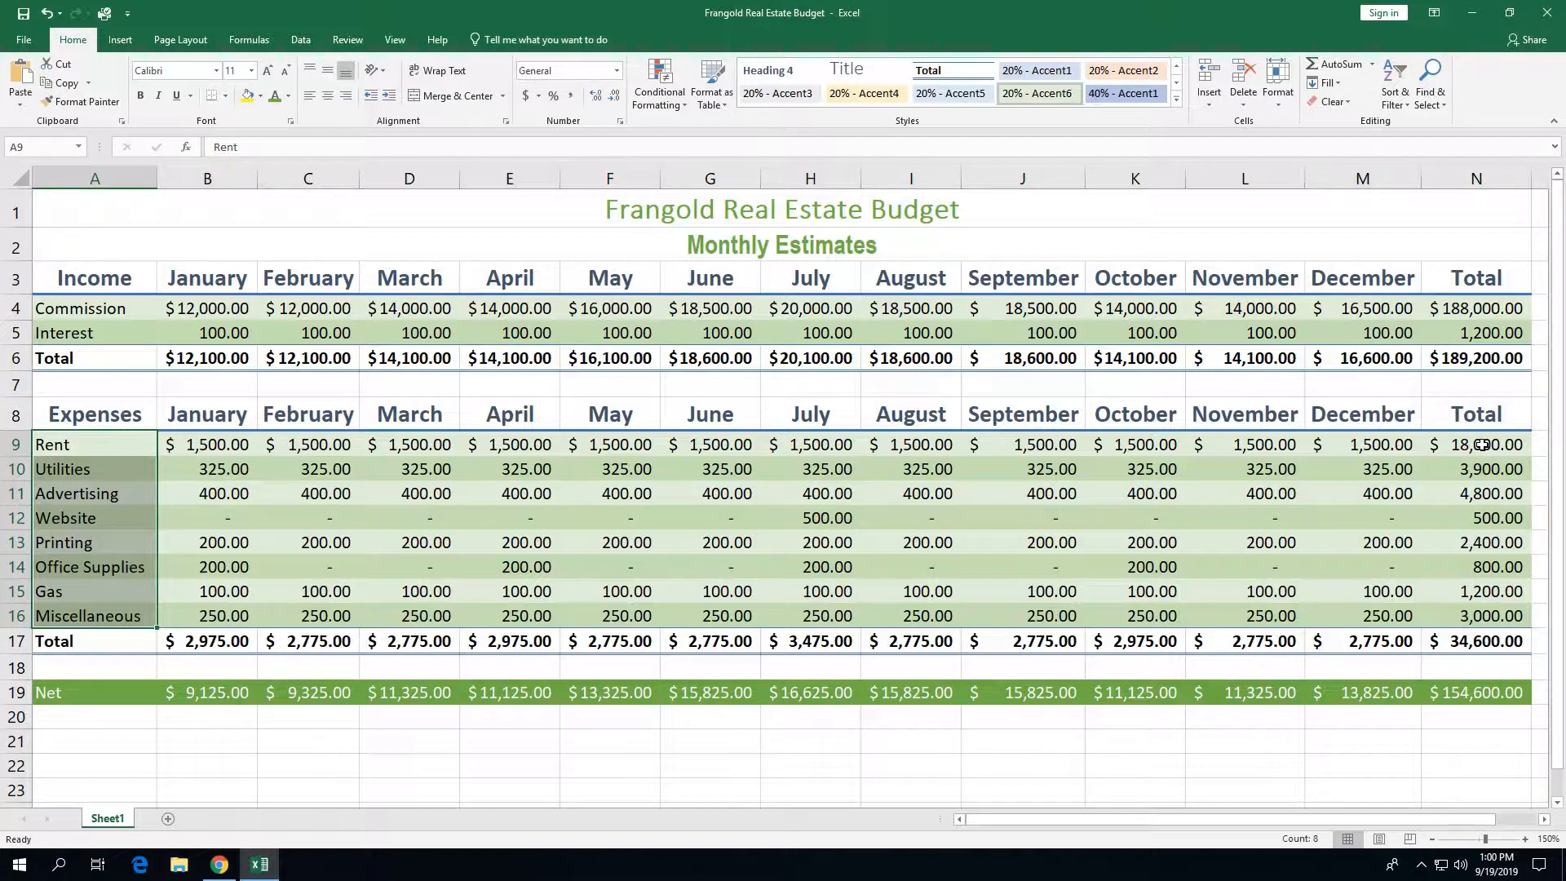
left_click_drag(1481, 444, 1496, 608)
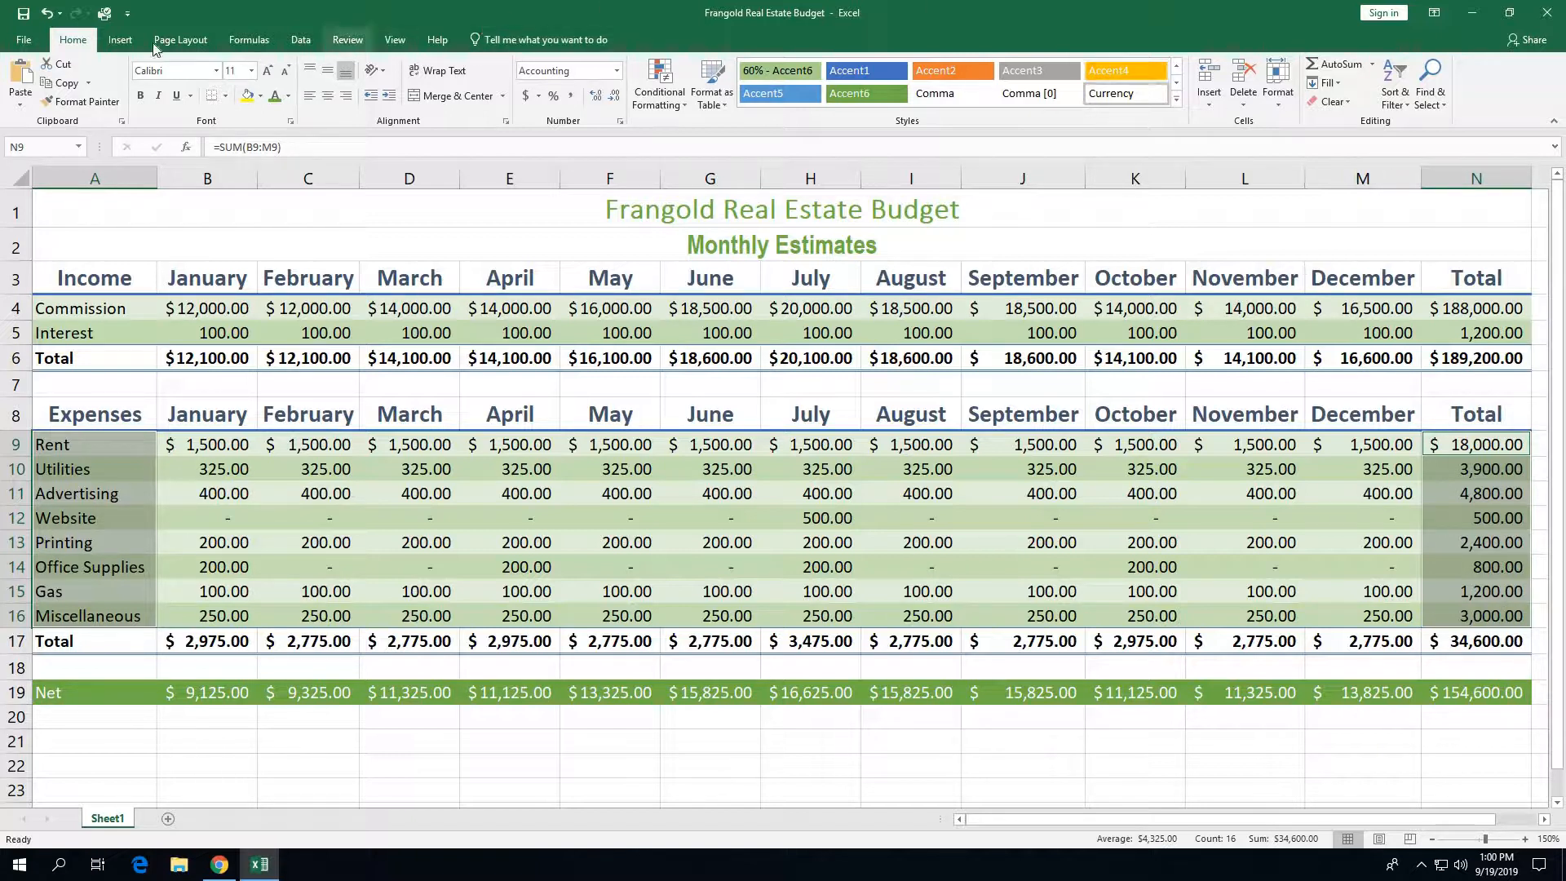
left_click(116, 42)
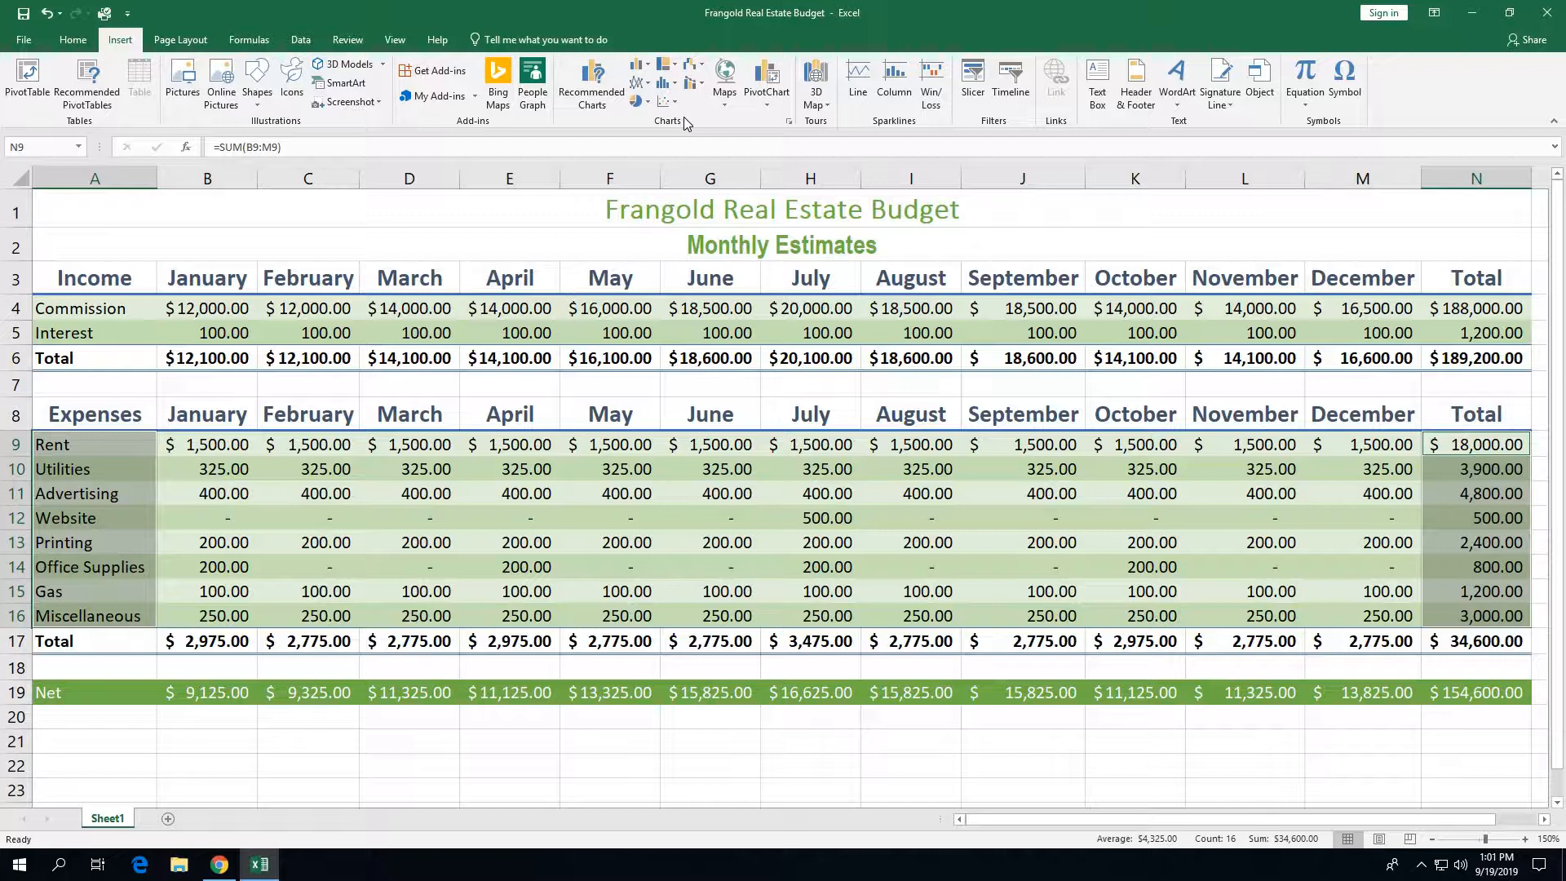
left_click(639, 102)
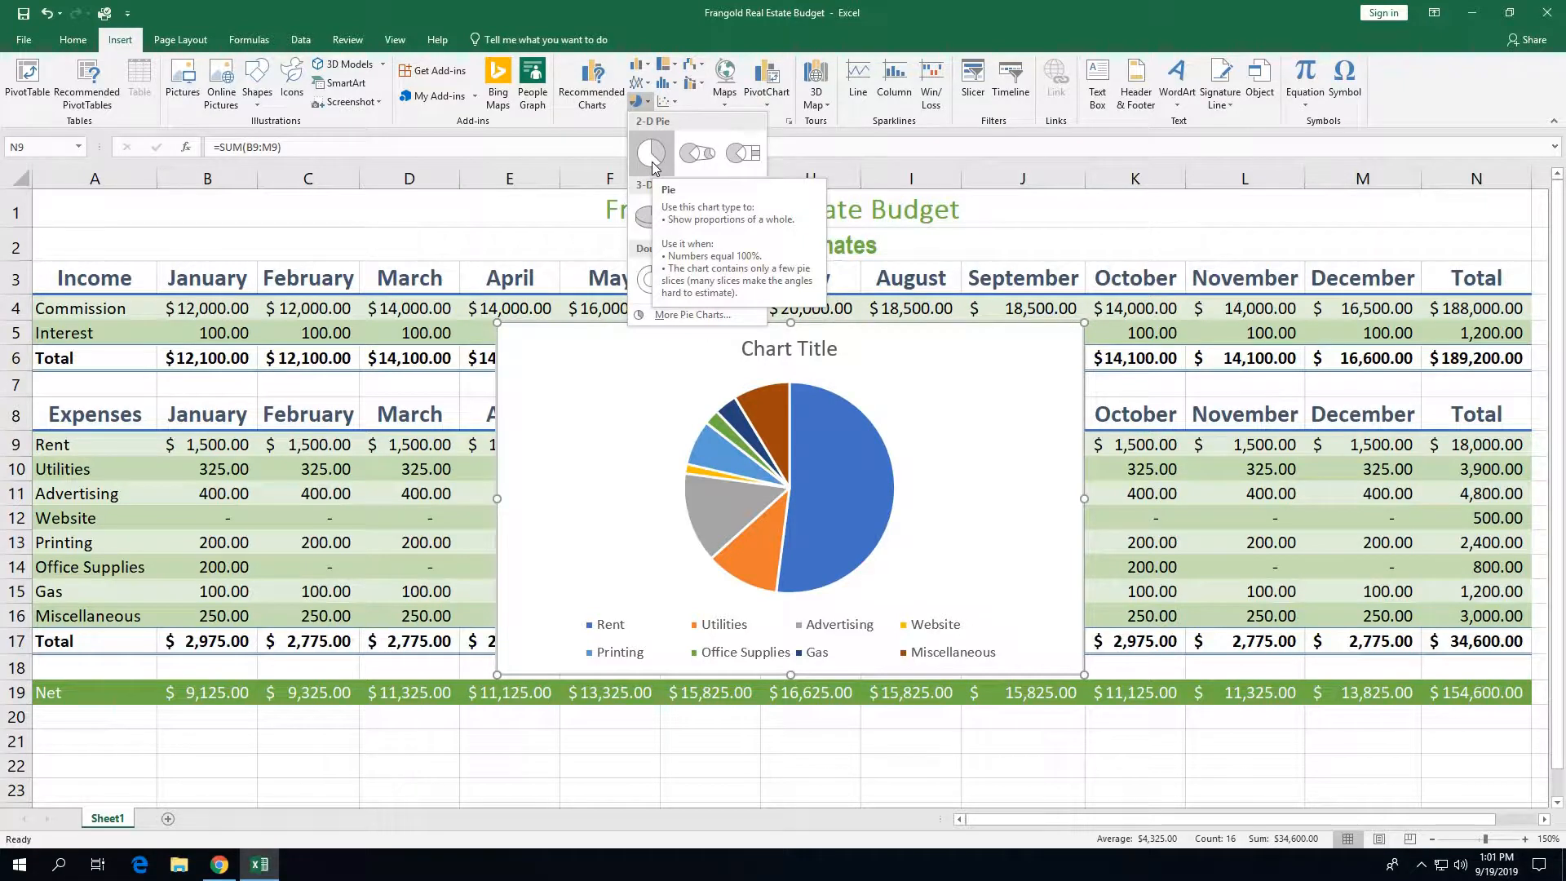
left_click(652, 162)
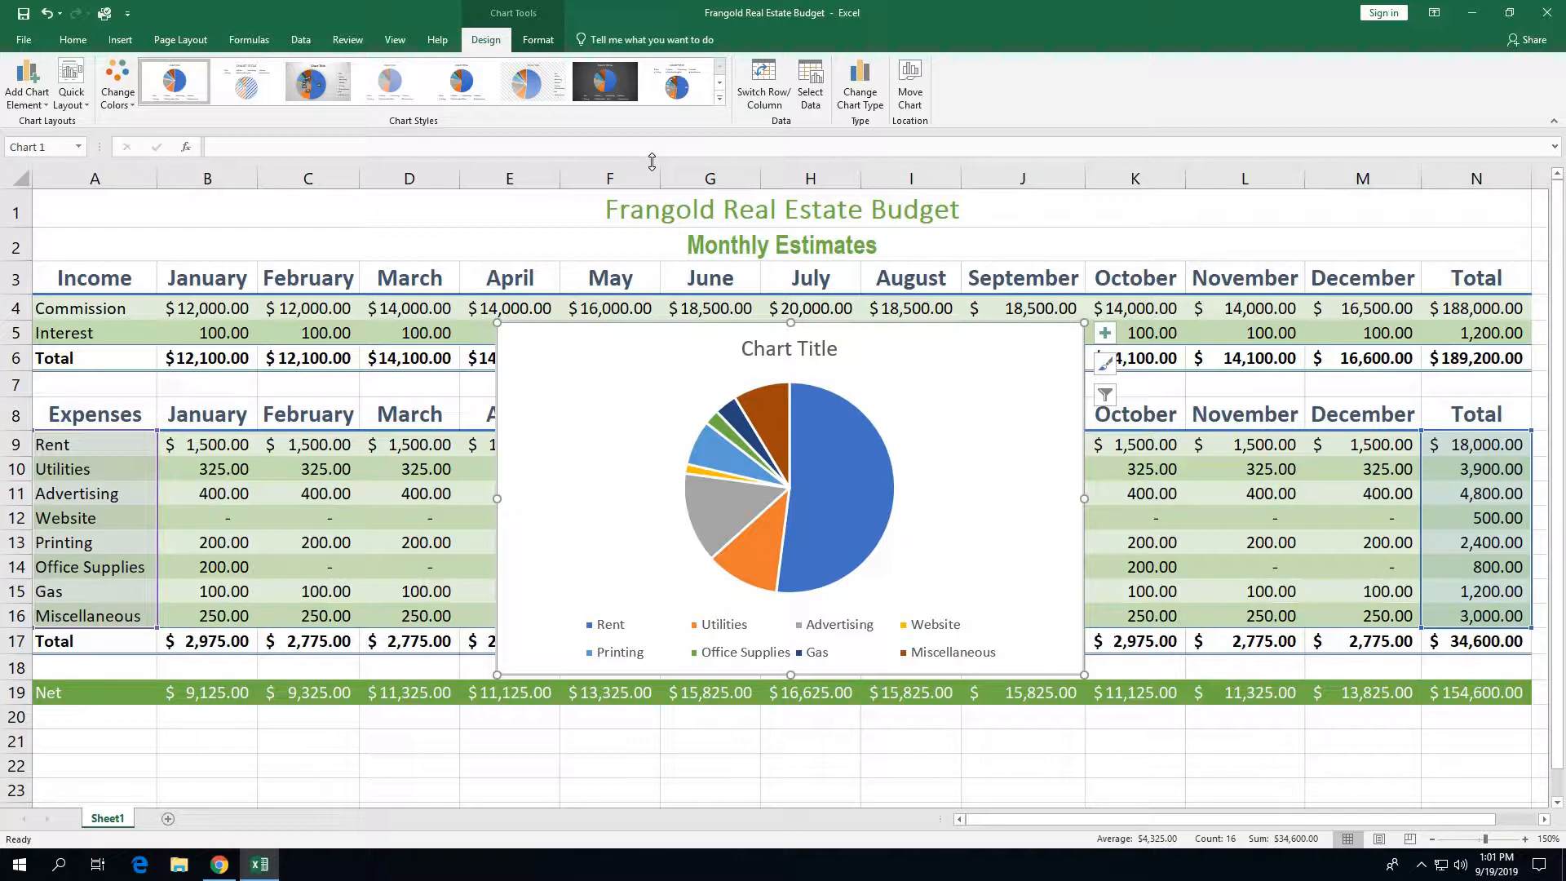
Step: Replace the pie chart's placeholder title with "Monthly Expenses"
left_click(786, 353)
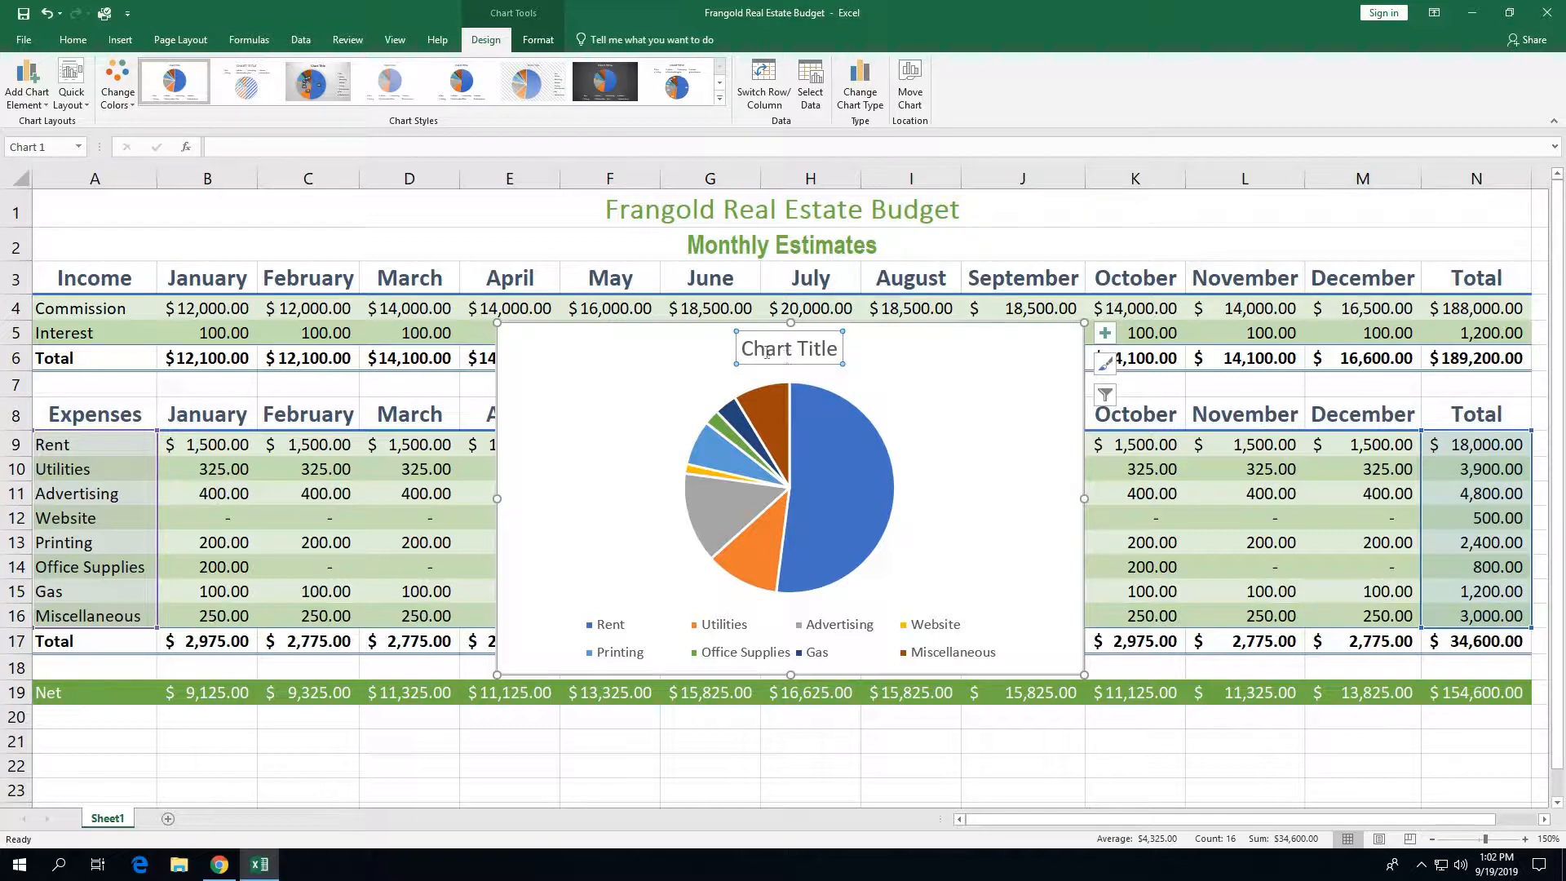
left_click_drag(744, 349, 840, 349)
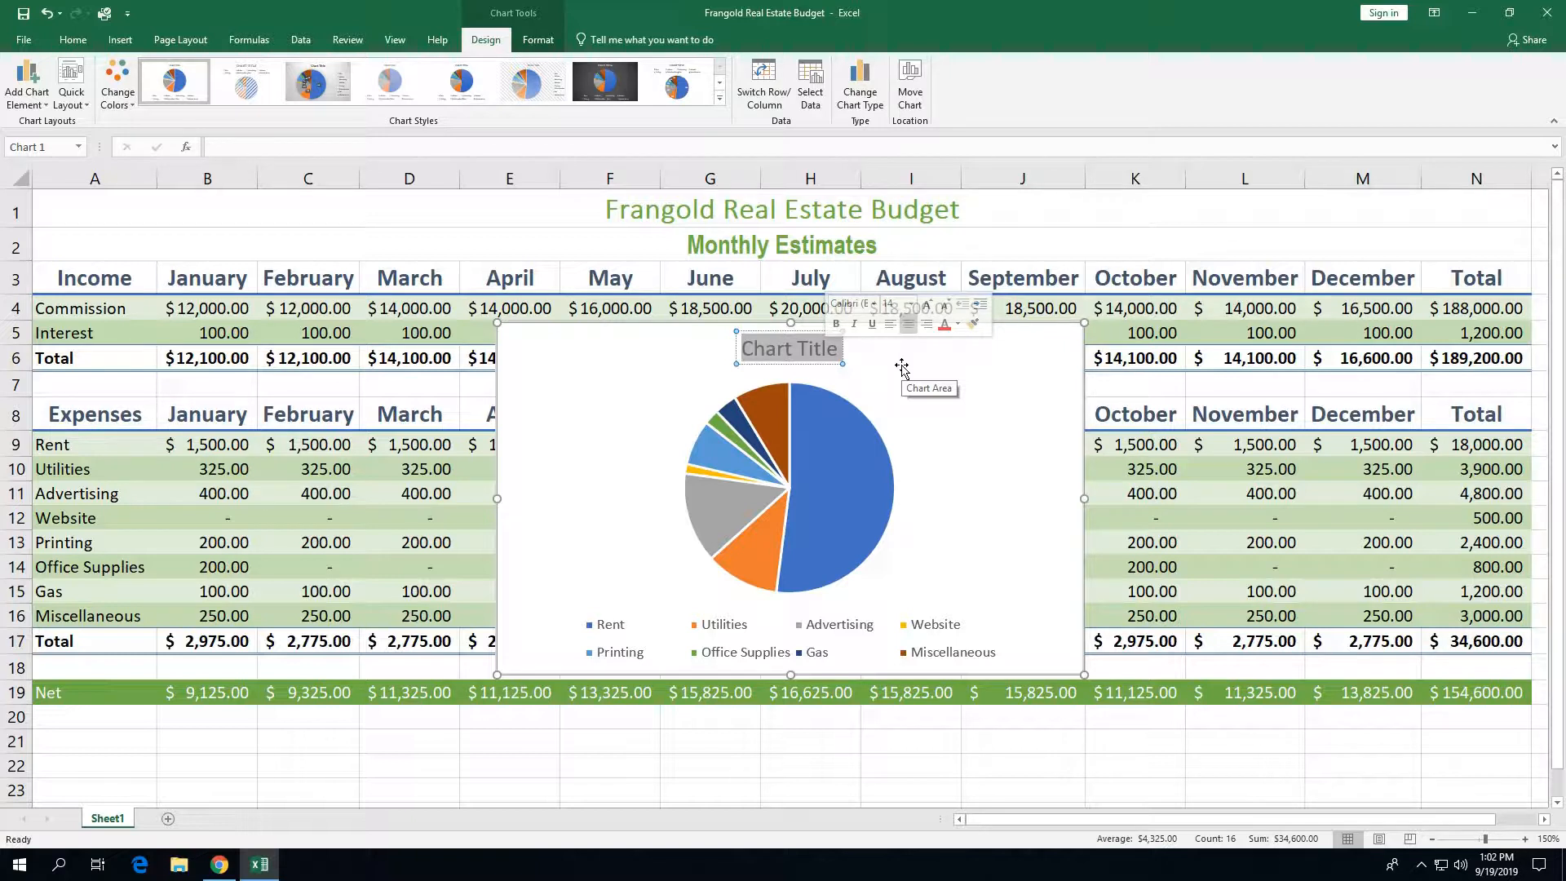
type("Mo")
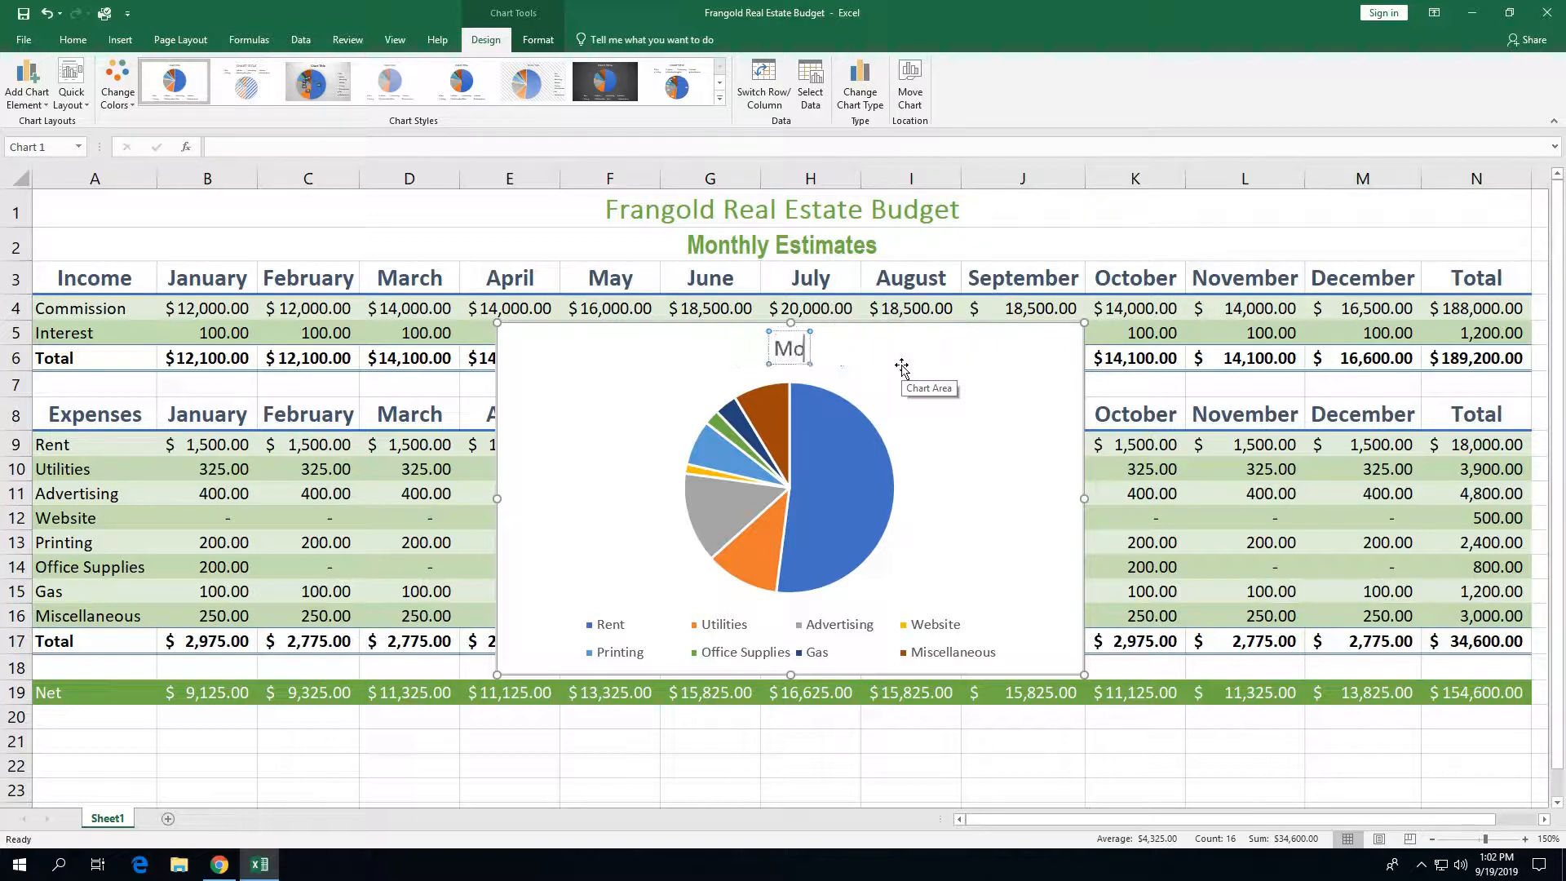
type("nthly Ex")
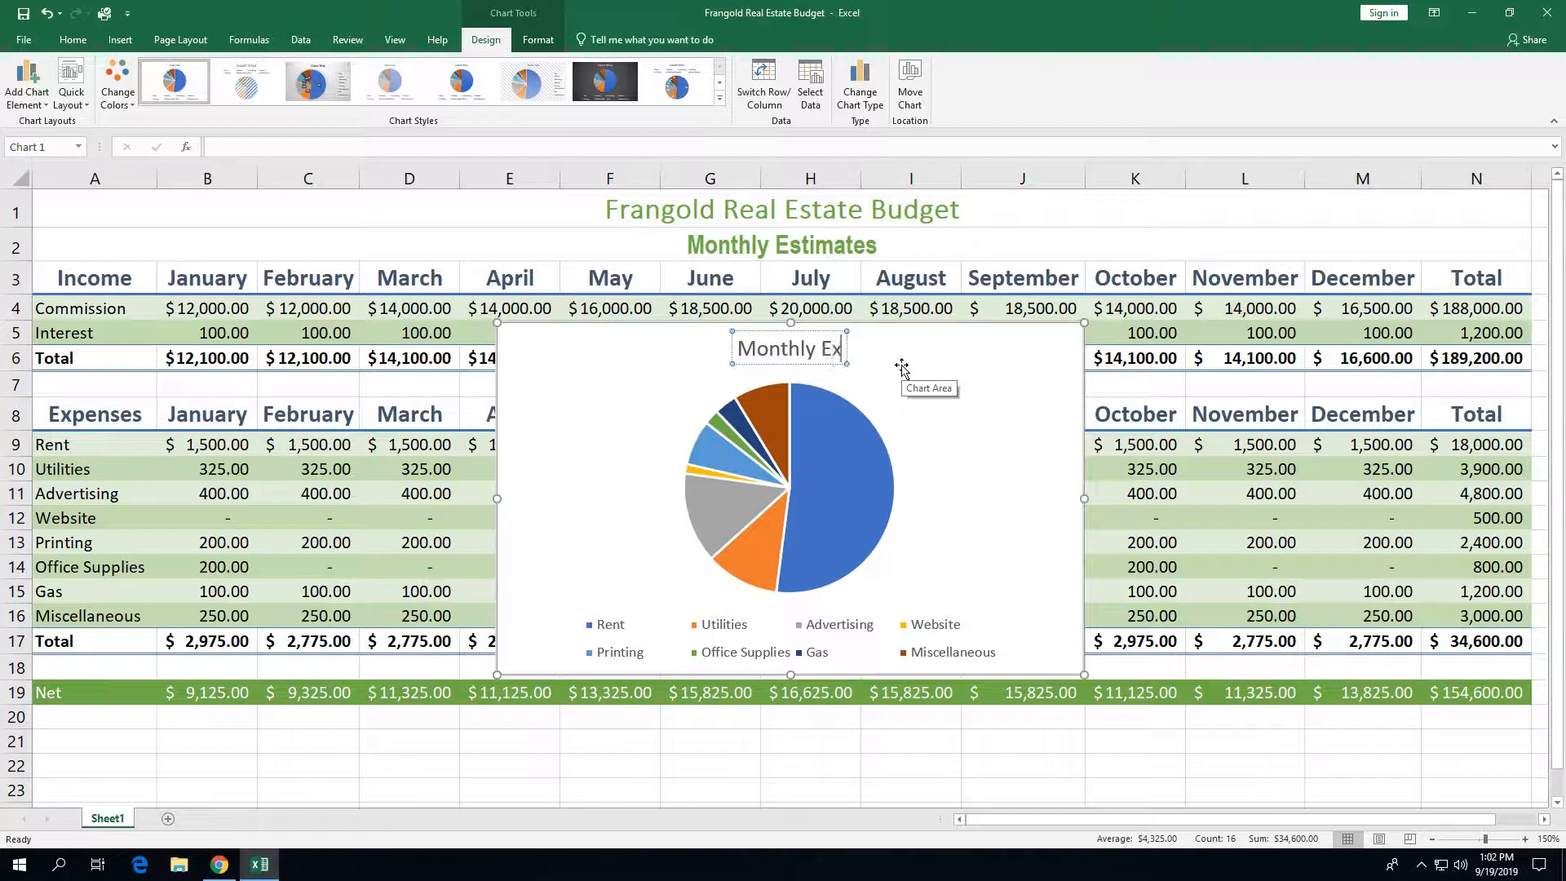
type("pens")
key("BackSpace")
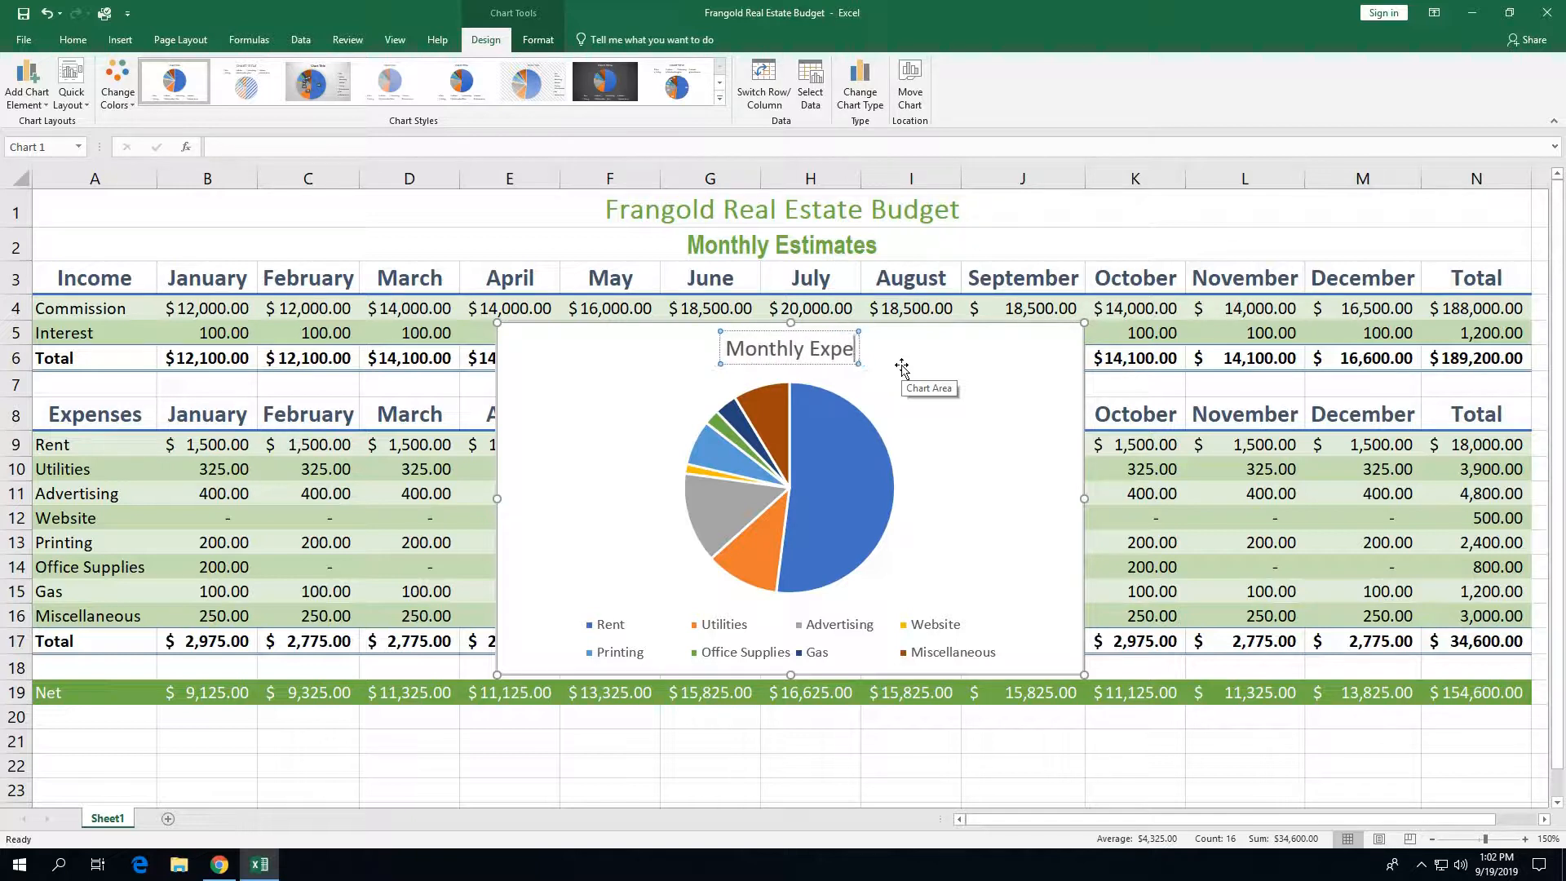
type("nses")
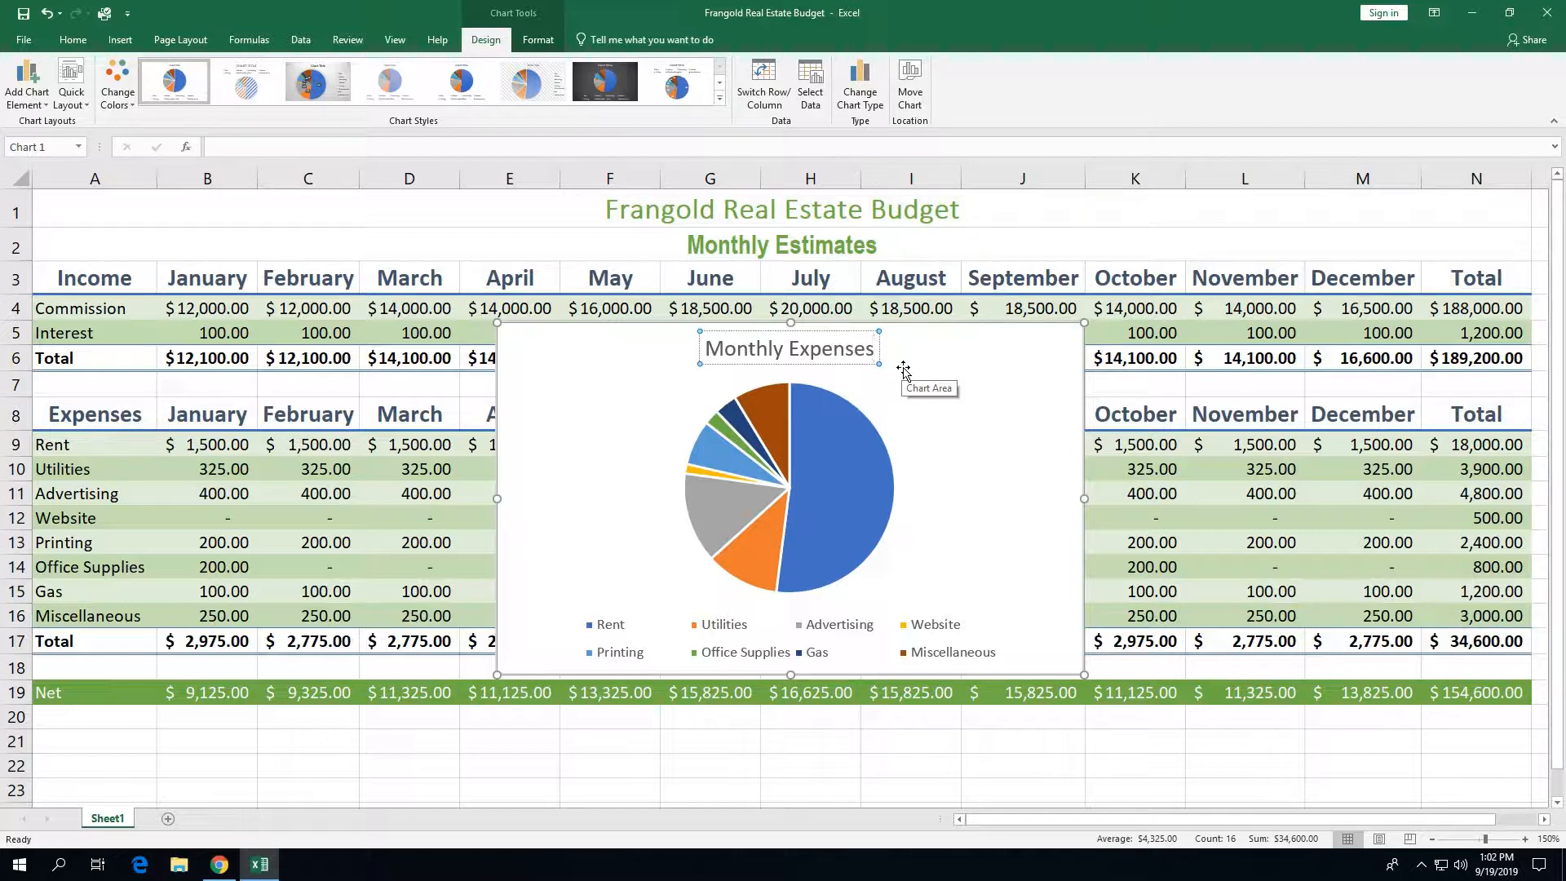
Step: Apply chart Style 6 to the Monthly Expenses pie chart
left_click(1009, 373)
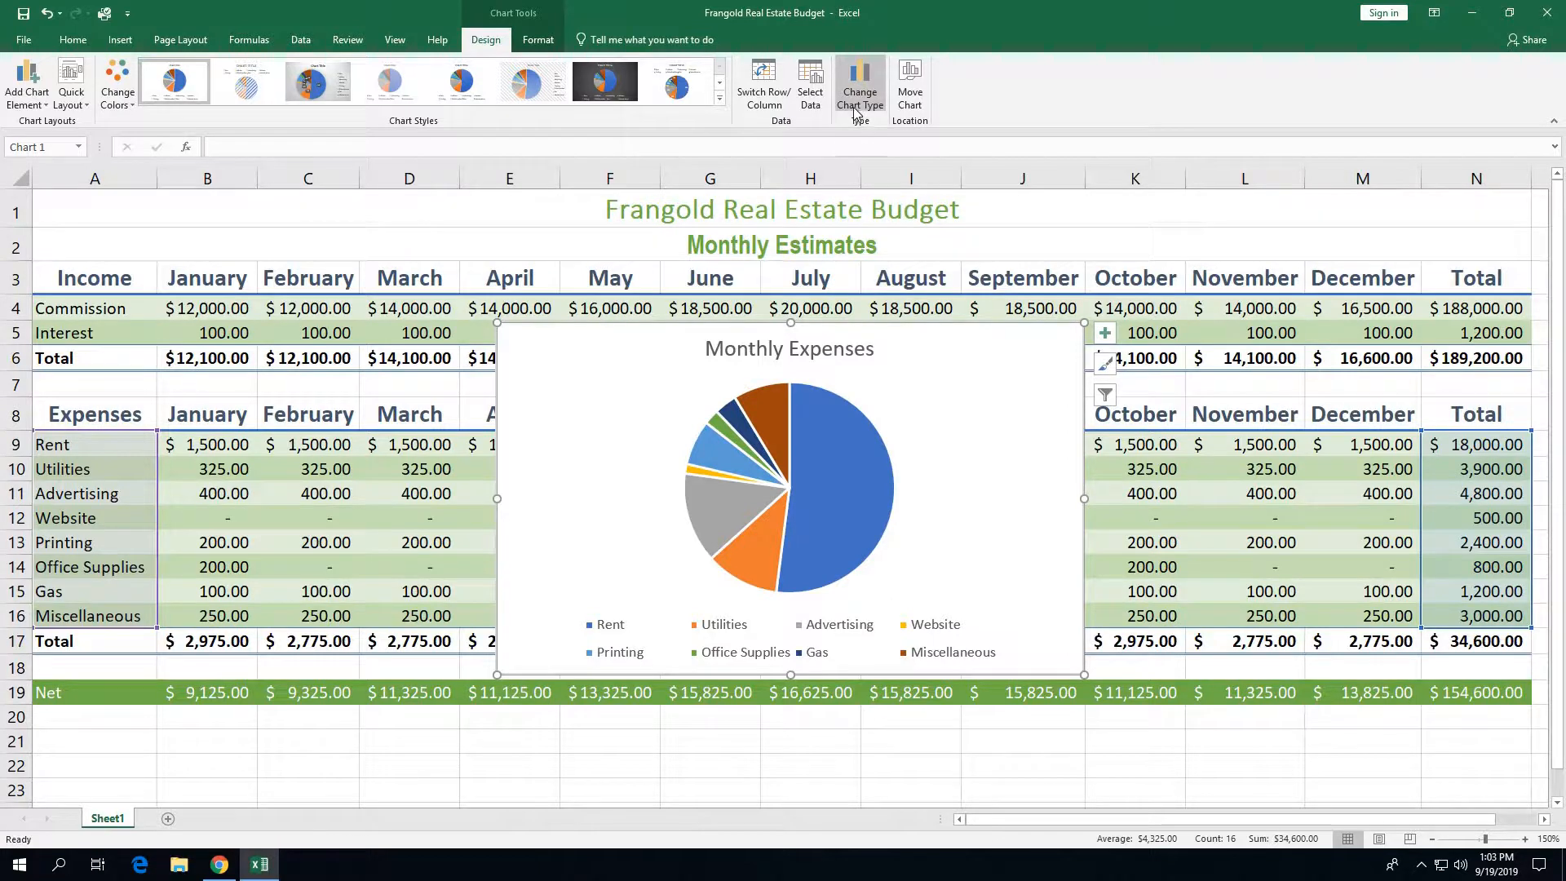
left_click(721, 99)
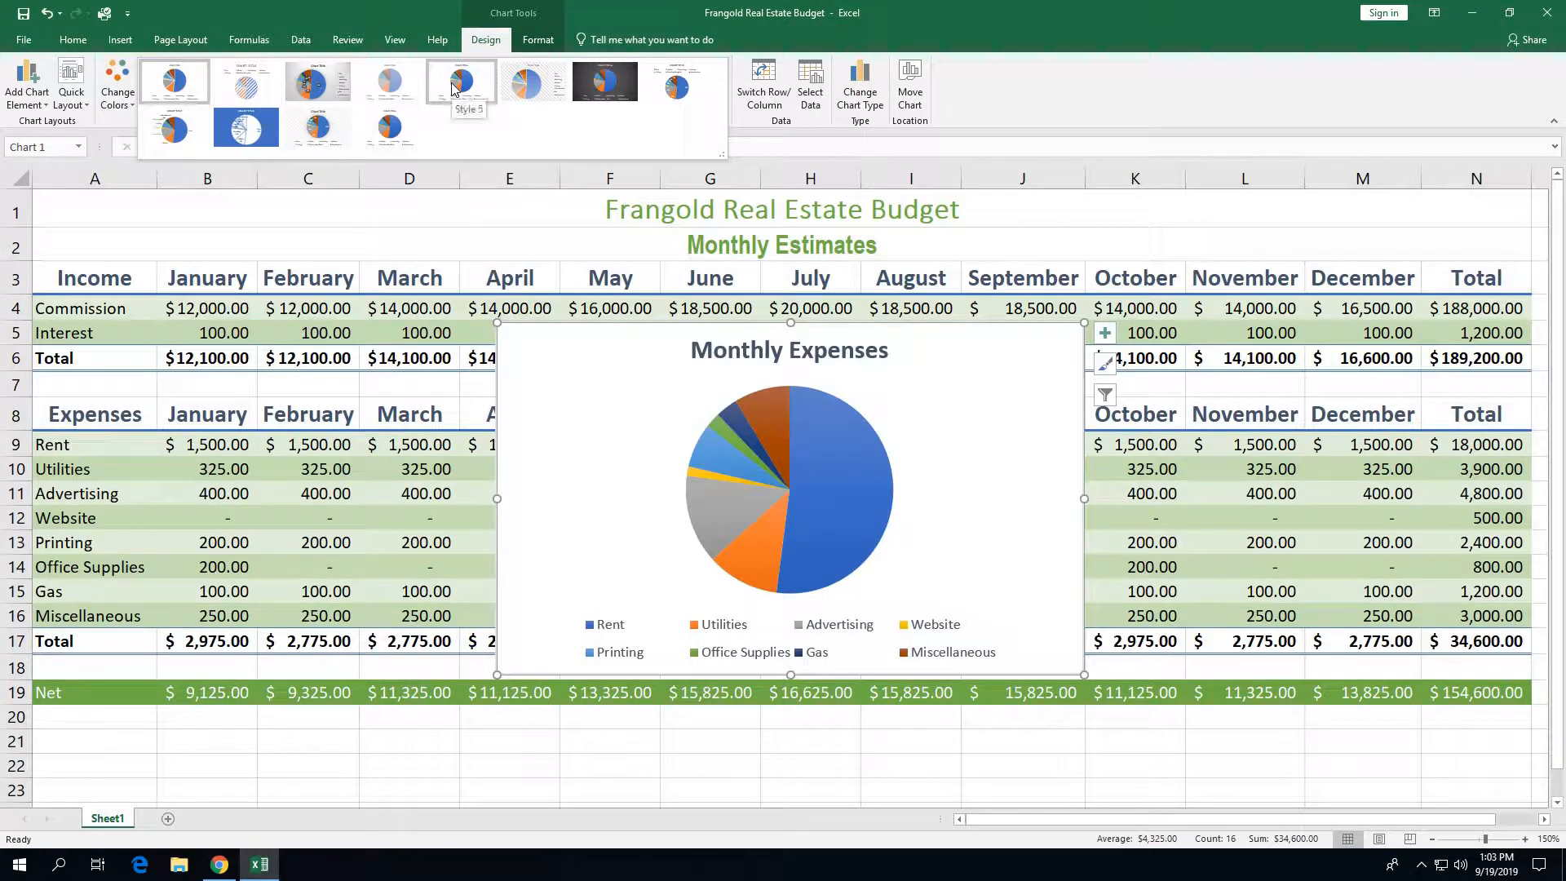
left_click(534, 91)
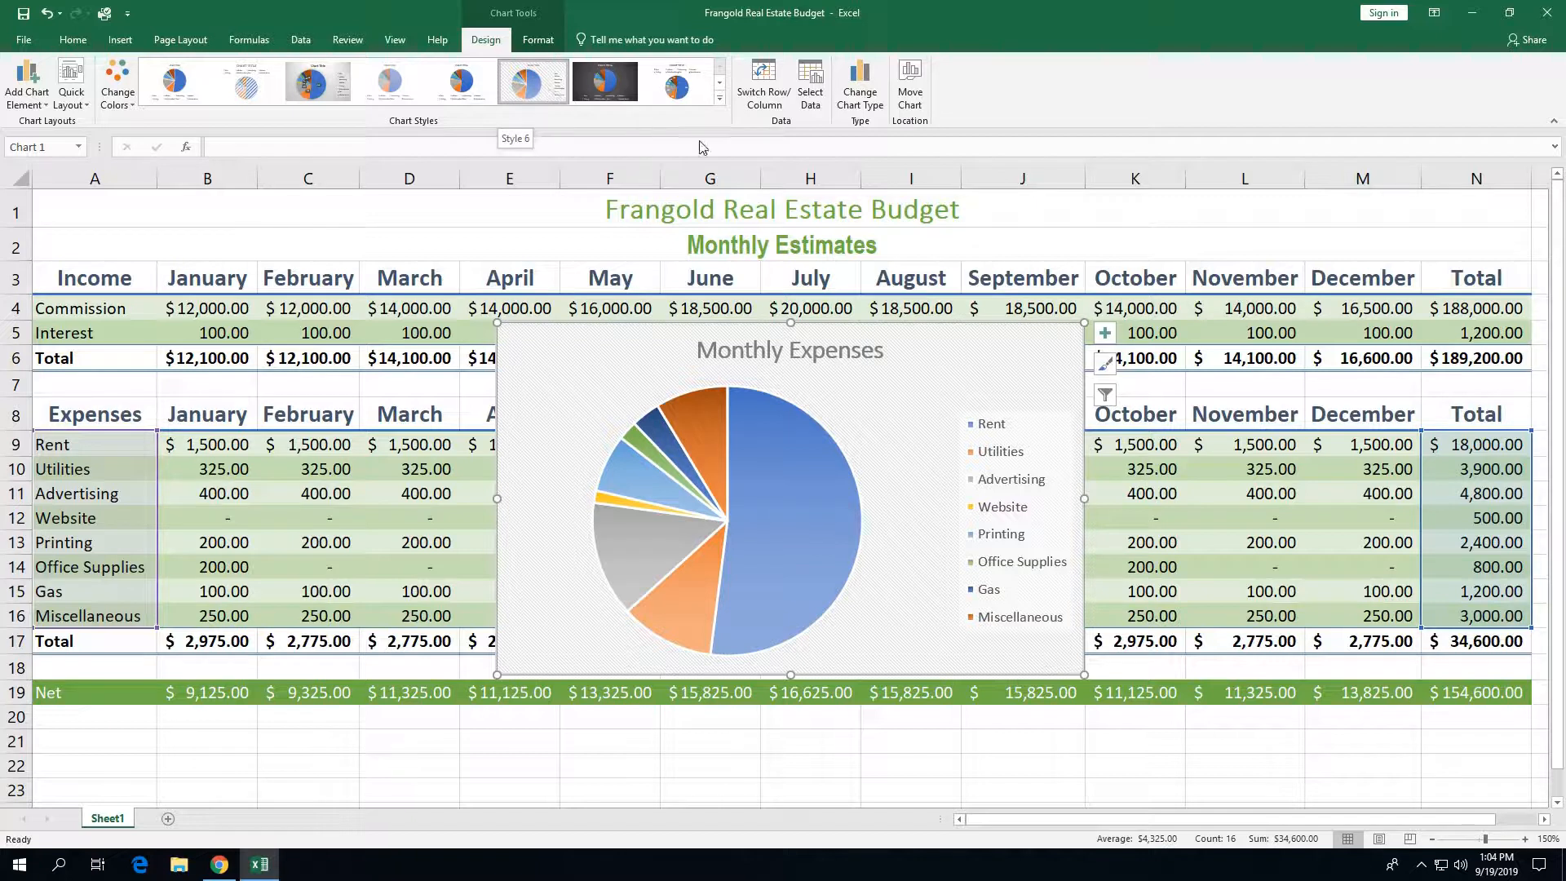
Step: Browse the available chart styles offered beside the pie chart, leaving the applied style as is
left_click(1106, 367)
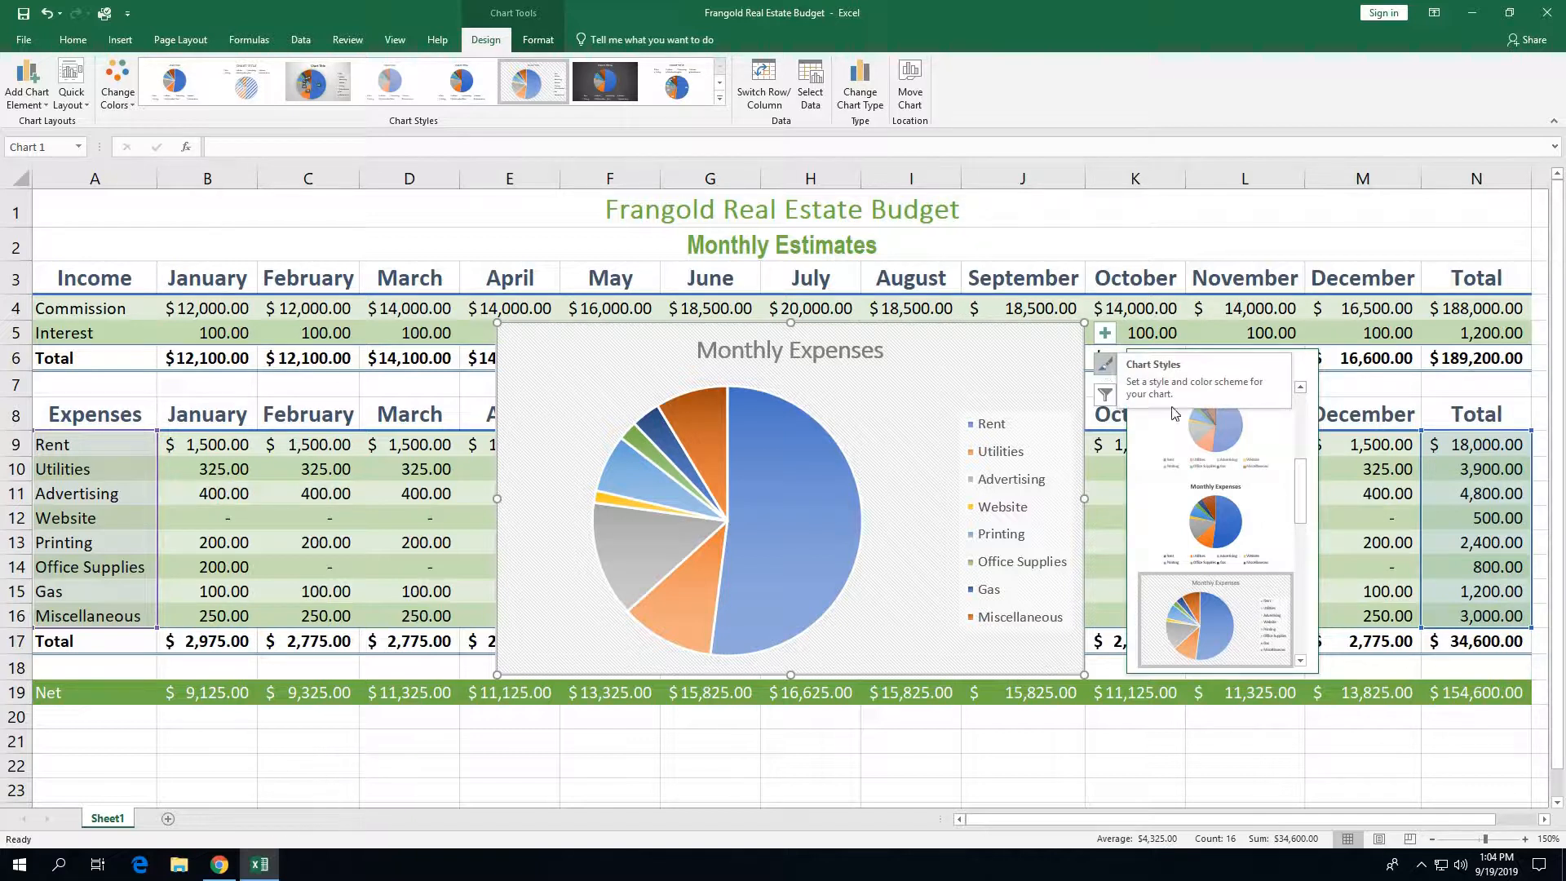
mouse_move(1307, 512)
left_mouse_down()
mouse_move(1309, 565)
mouse_move(1313, 506)
left_mouse_up()
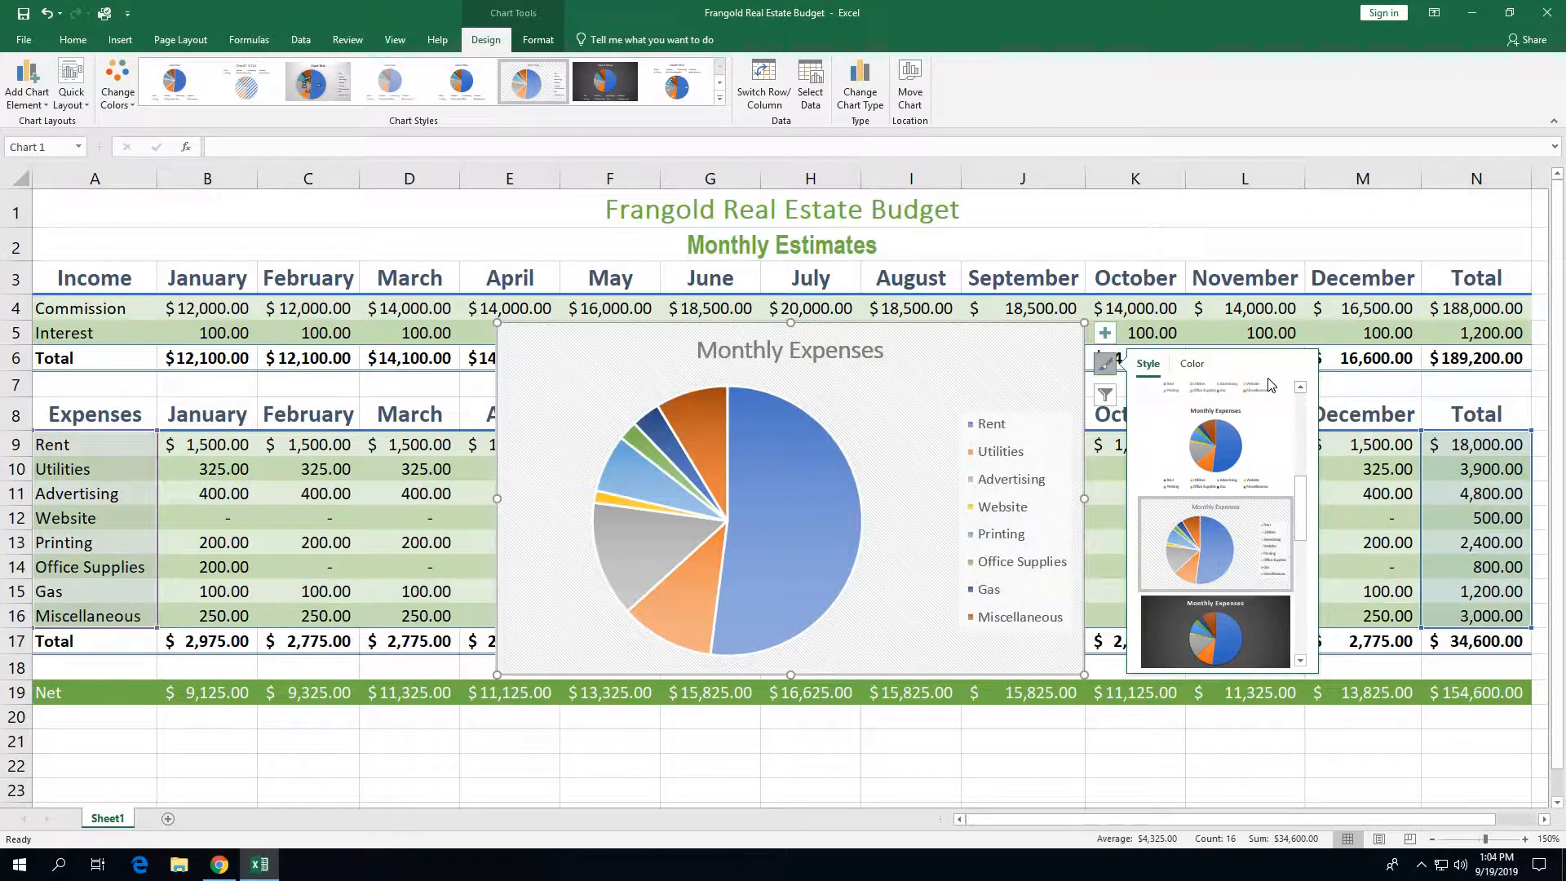
left_click_drag(1308, 486, 1310, 396)
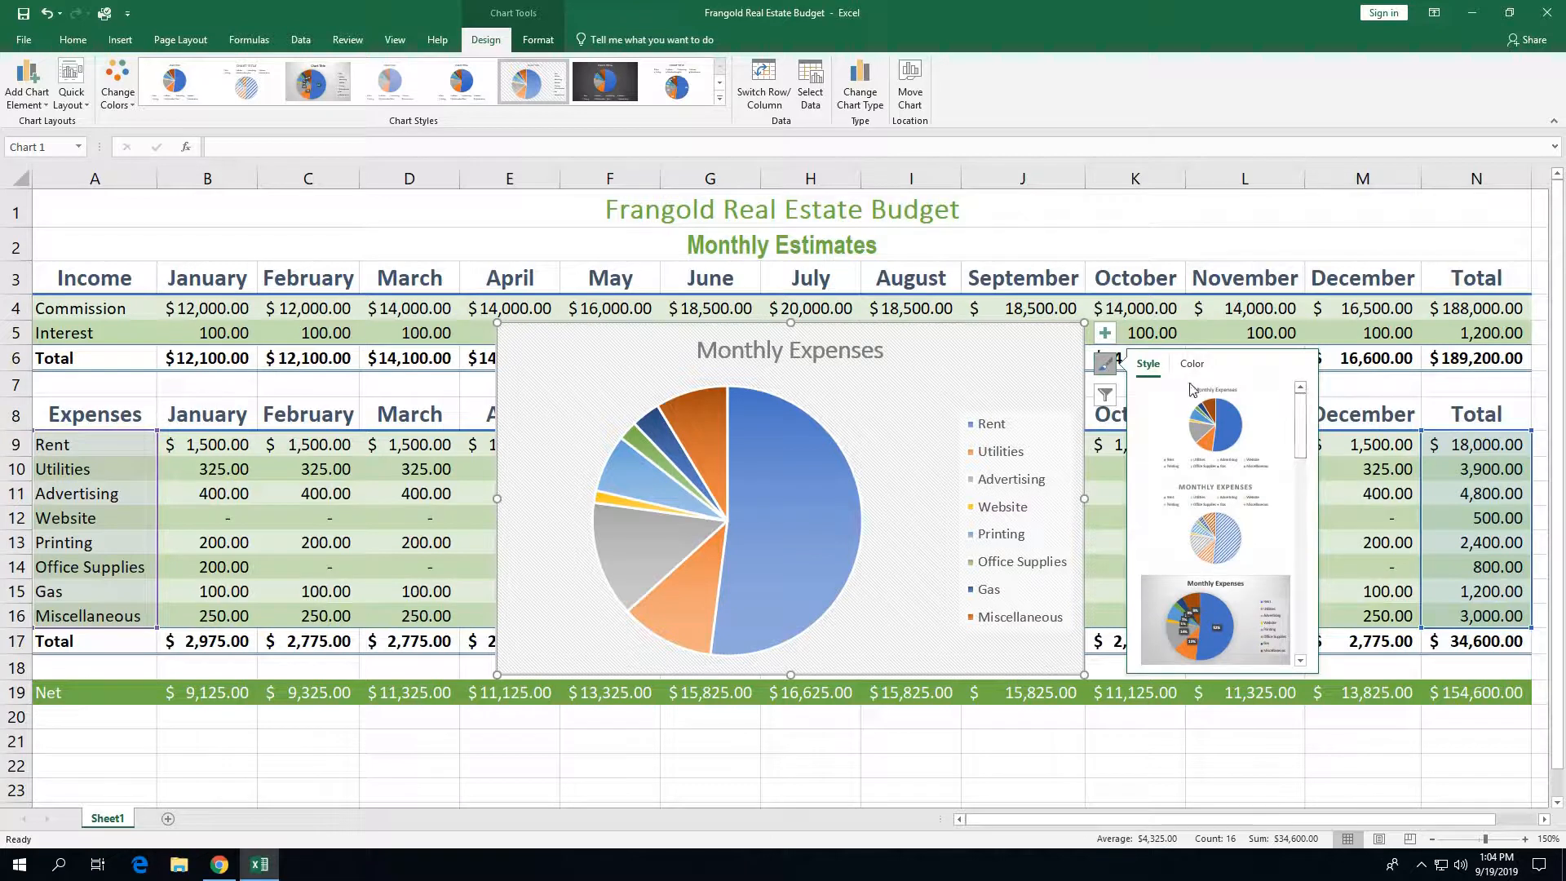
left_click(1105, 364)
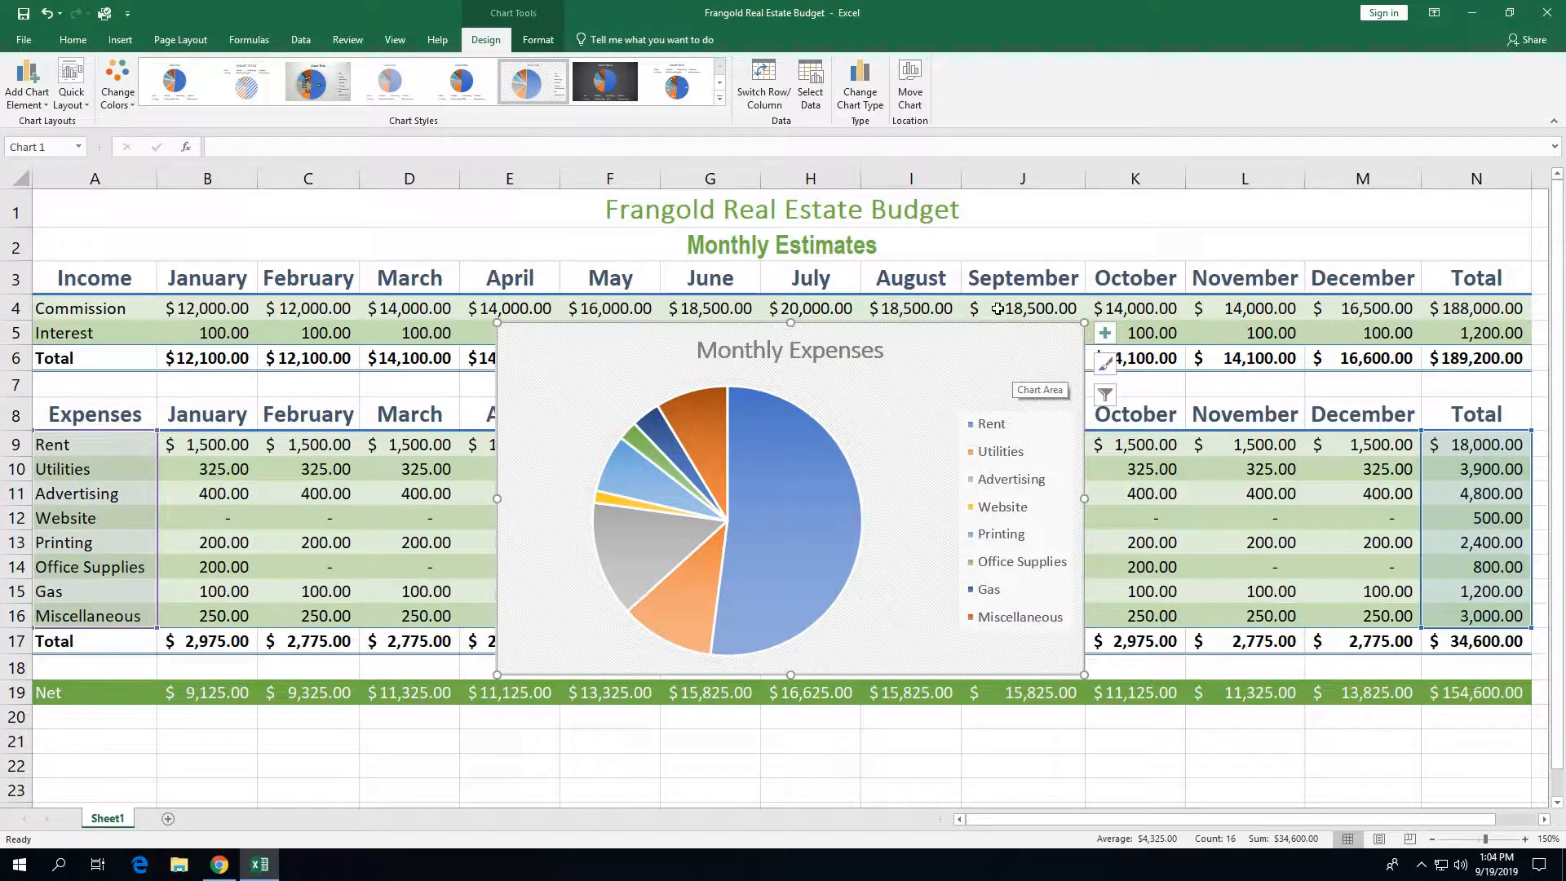
Step: Move the Monthly Expenses pie chart to a new chart sheet named "Monthly Expense Chart"
left_click(910, 97)
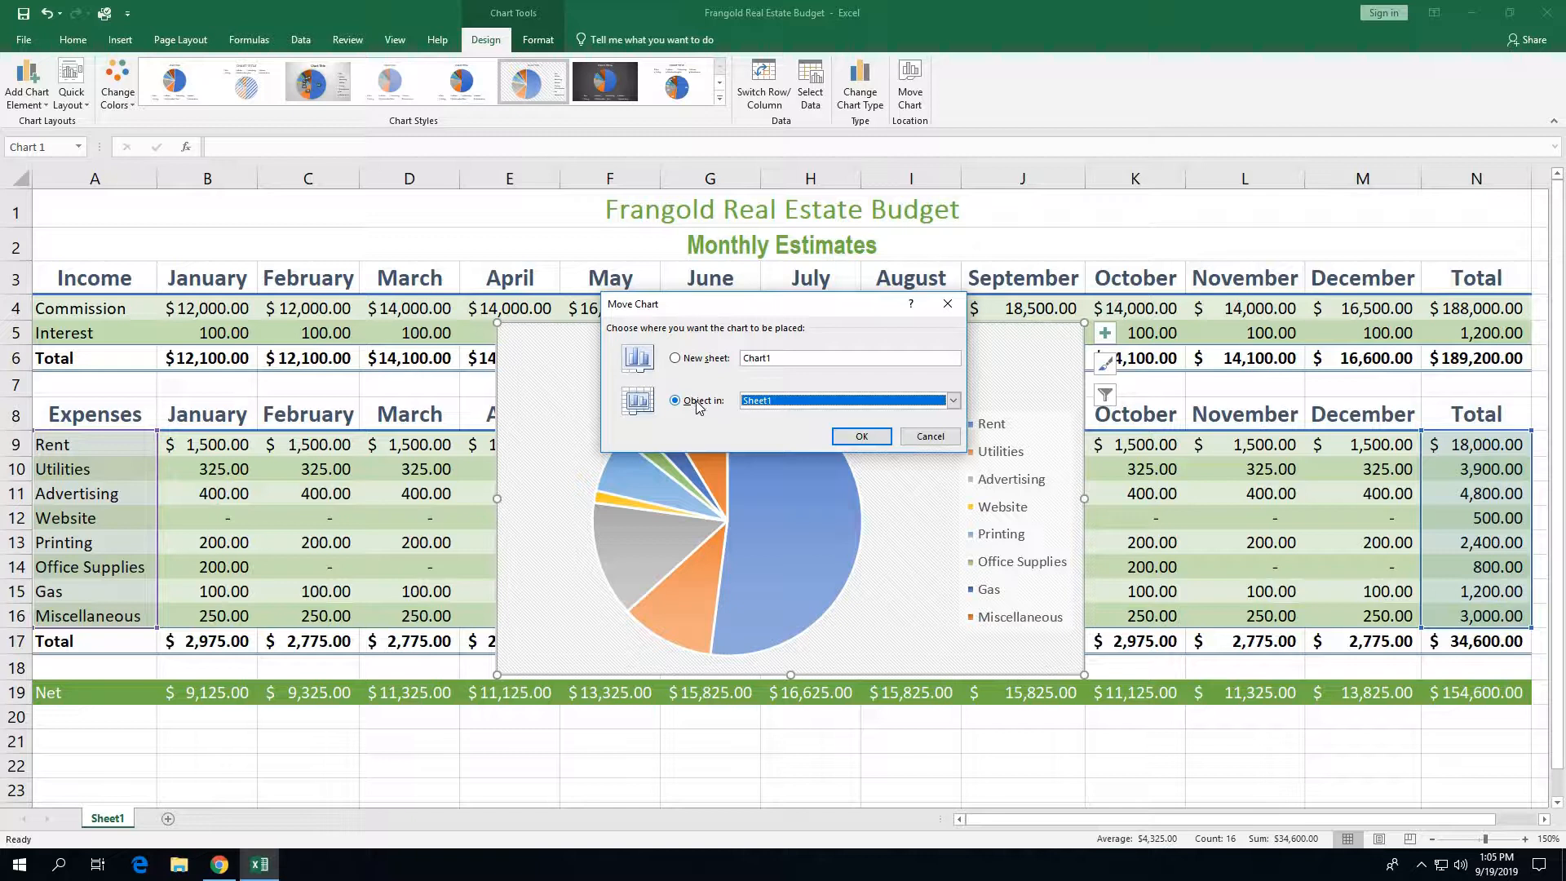
left_click(676, 360)
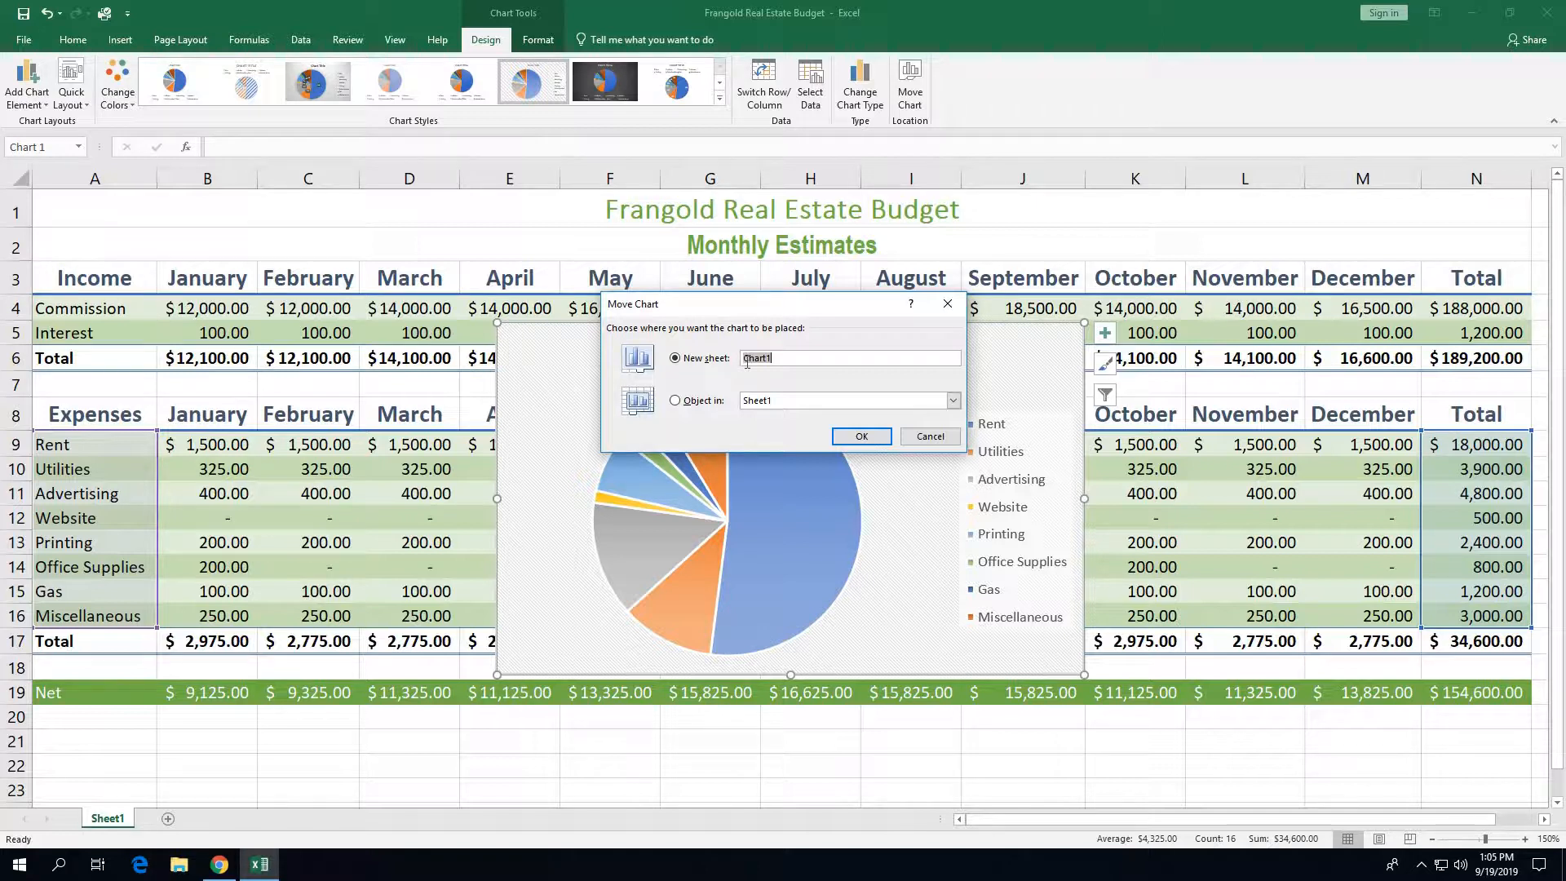
type("Monthly Expense Chart")
left_click(862, 436)
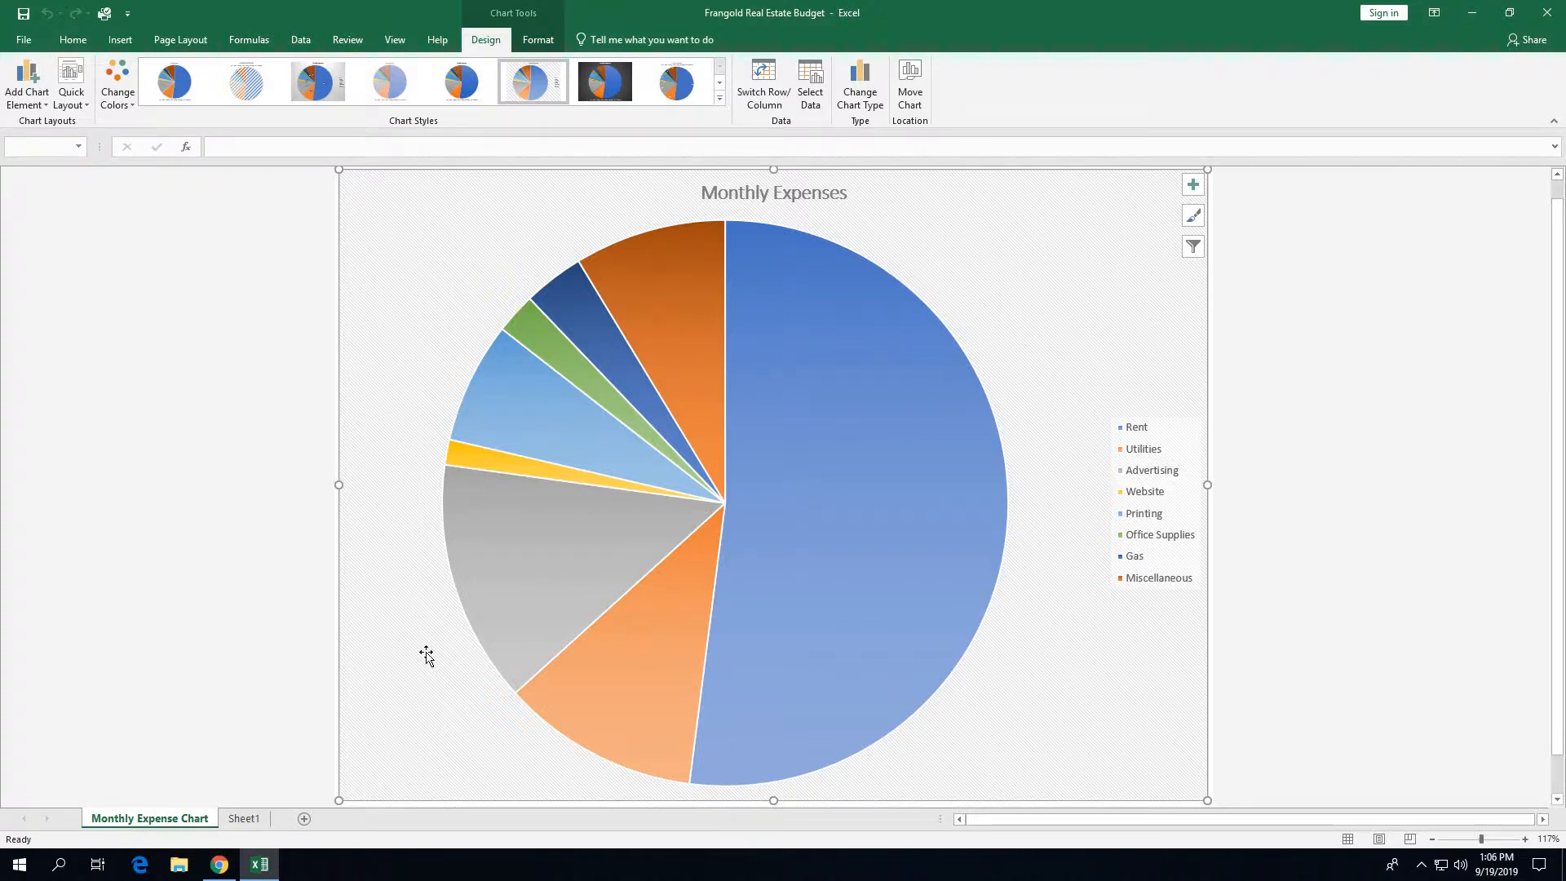
Step: Rename the Sheet1 worksheet as "Monthly Finances"
mouse_move(562, 584)
left_click(250, 823)
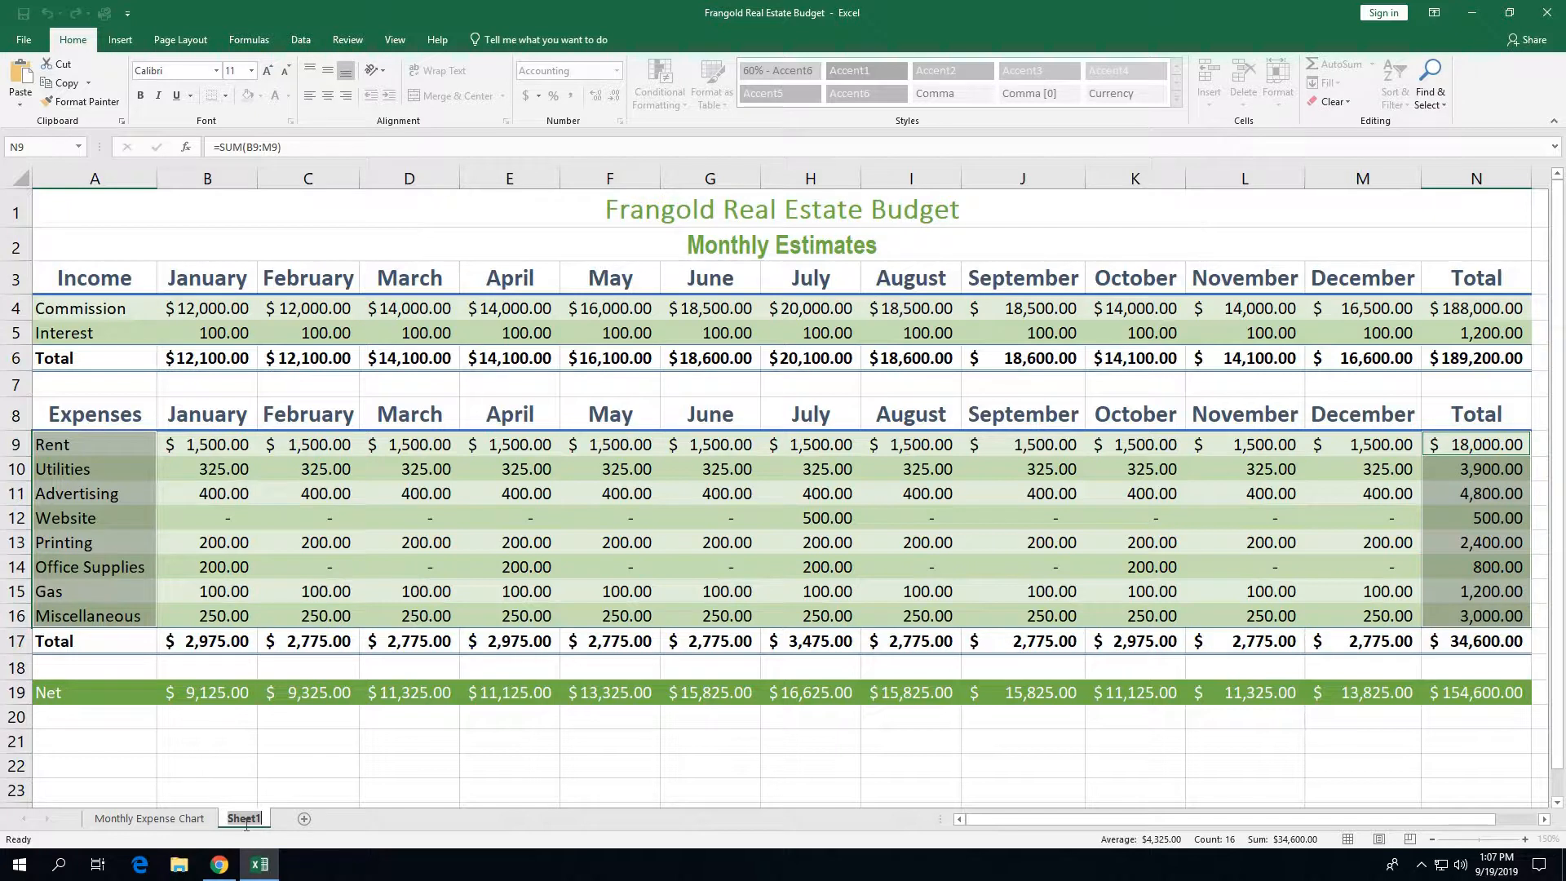
type("Monthly Finances")
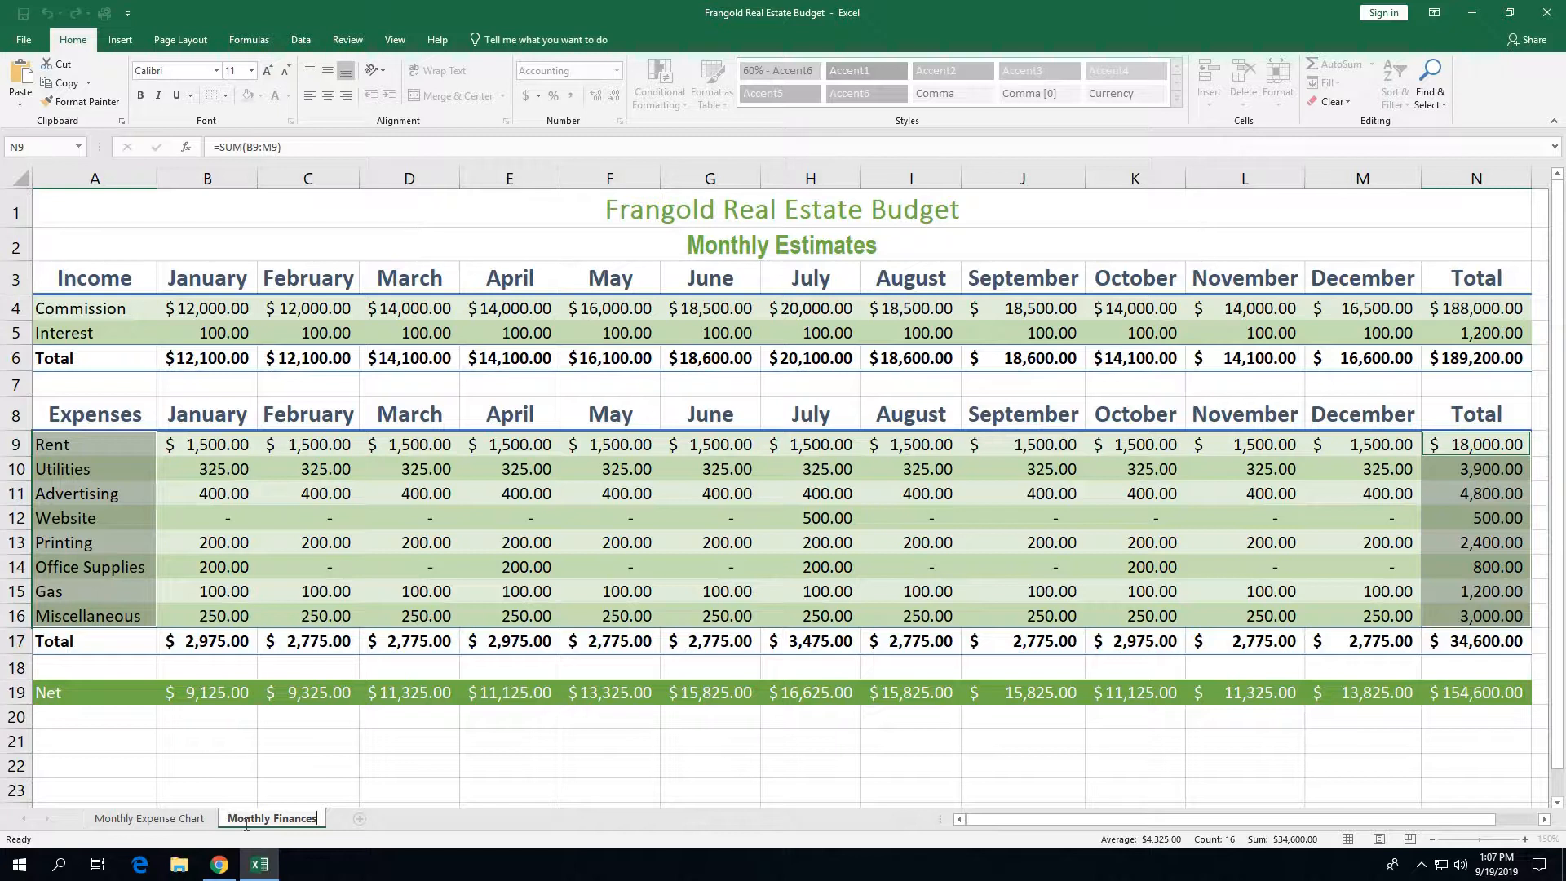
key("Return")
key("Return")
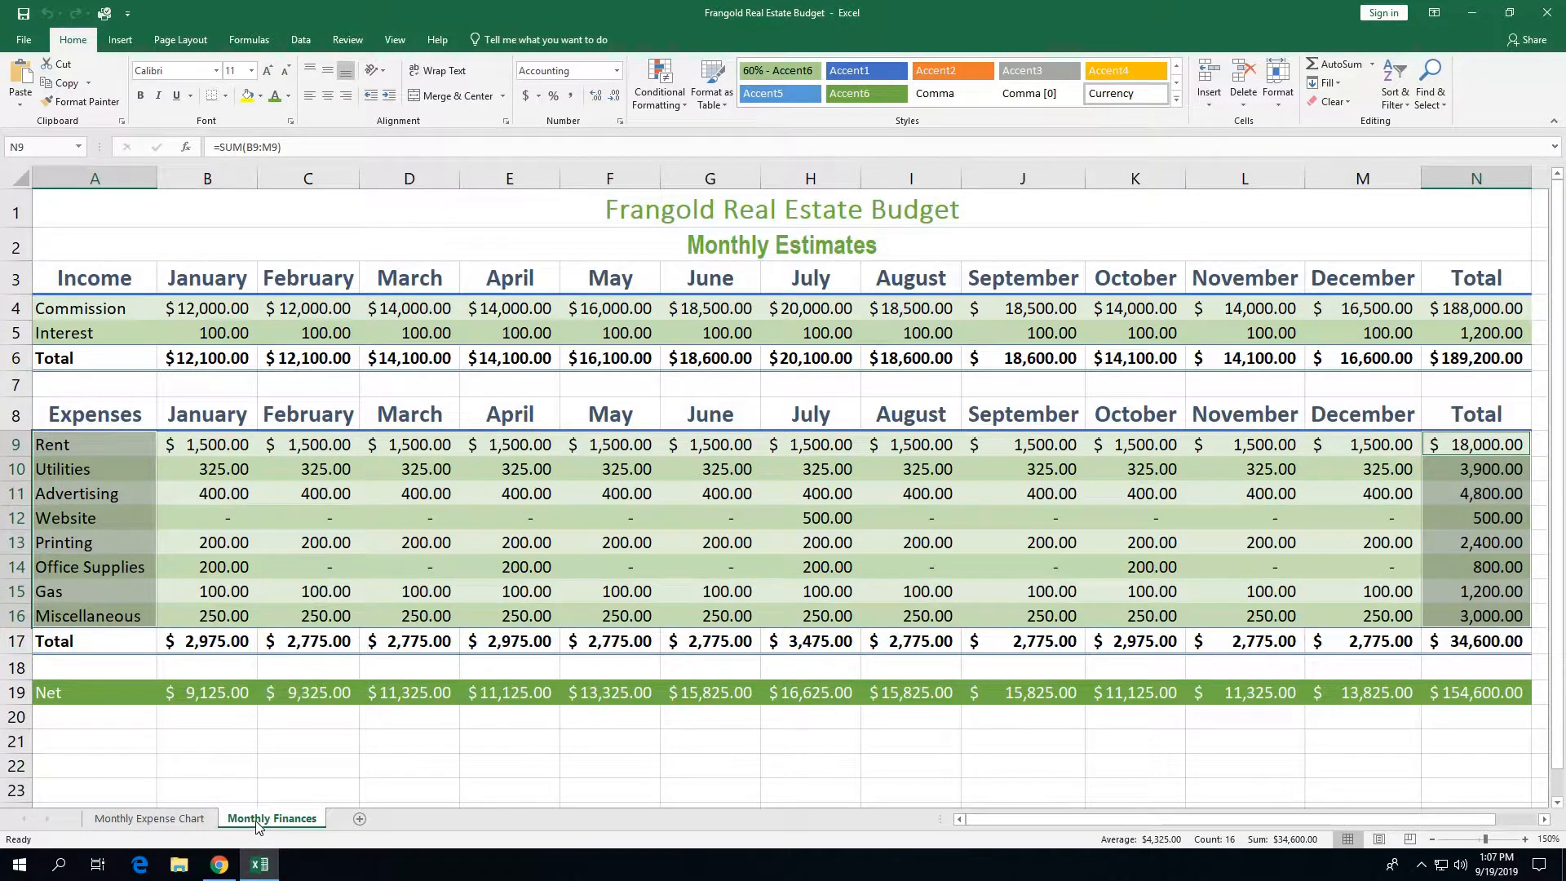
Step: Set the Monthly Finances sheet's tab color to the theme color Green, Accent 6
right_click(257, 822)
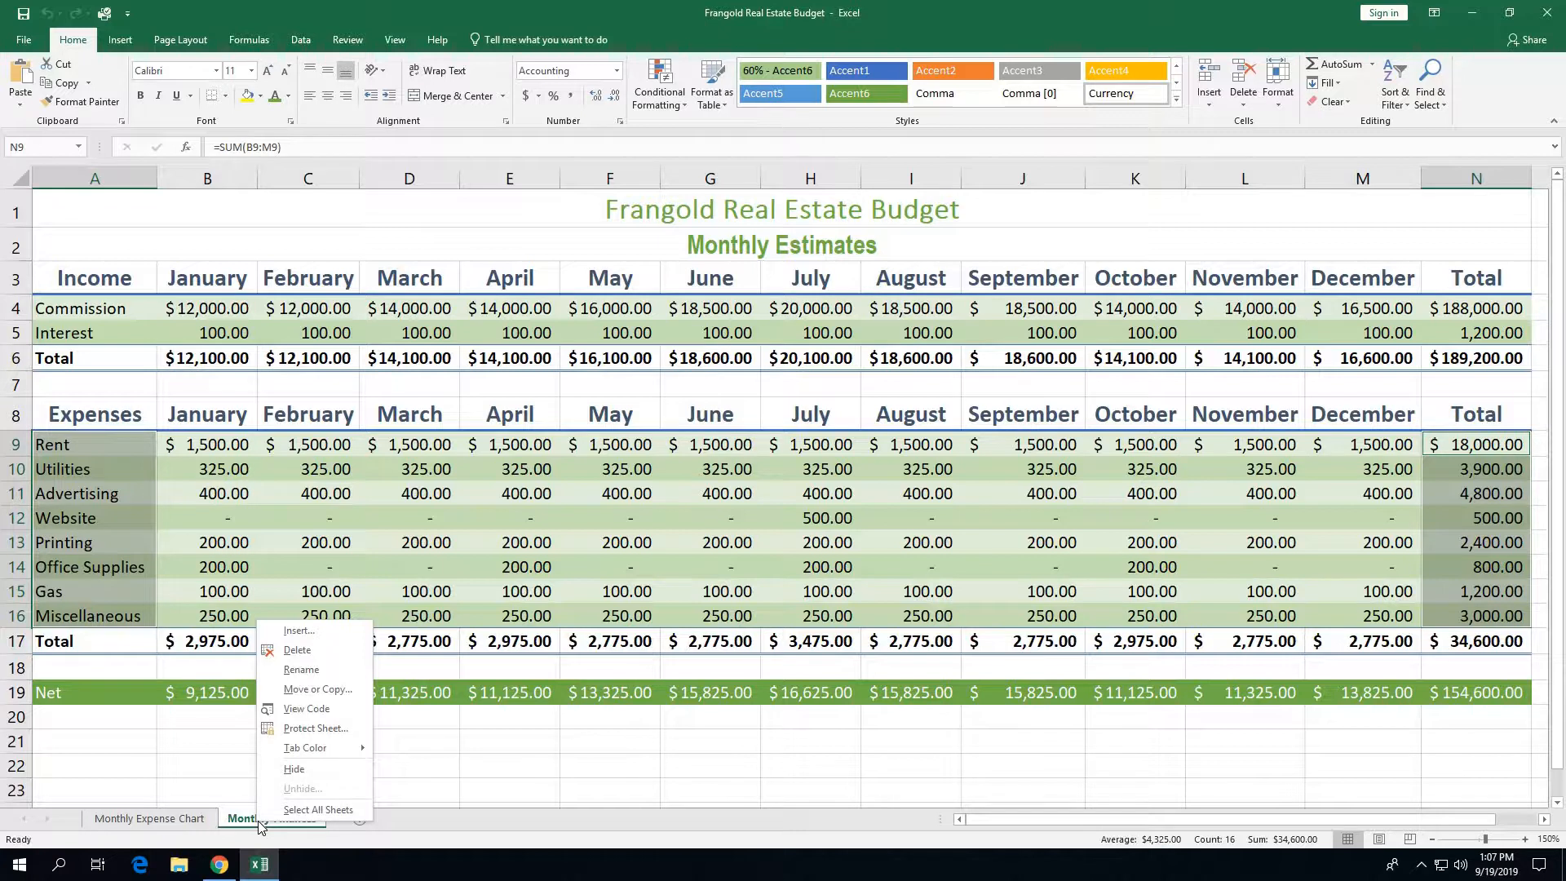
mouse_move(336, 749)
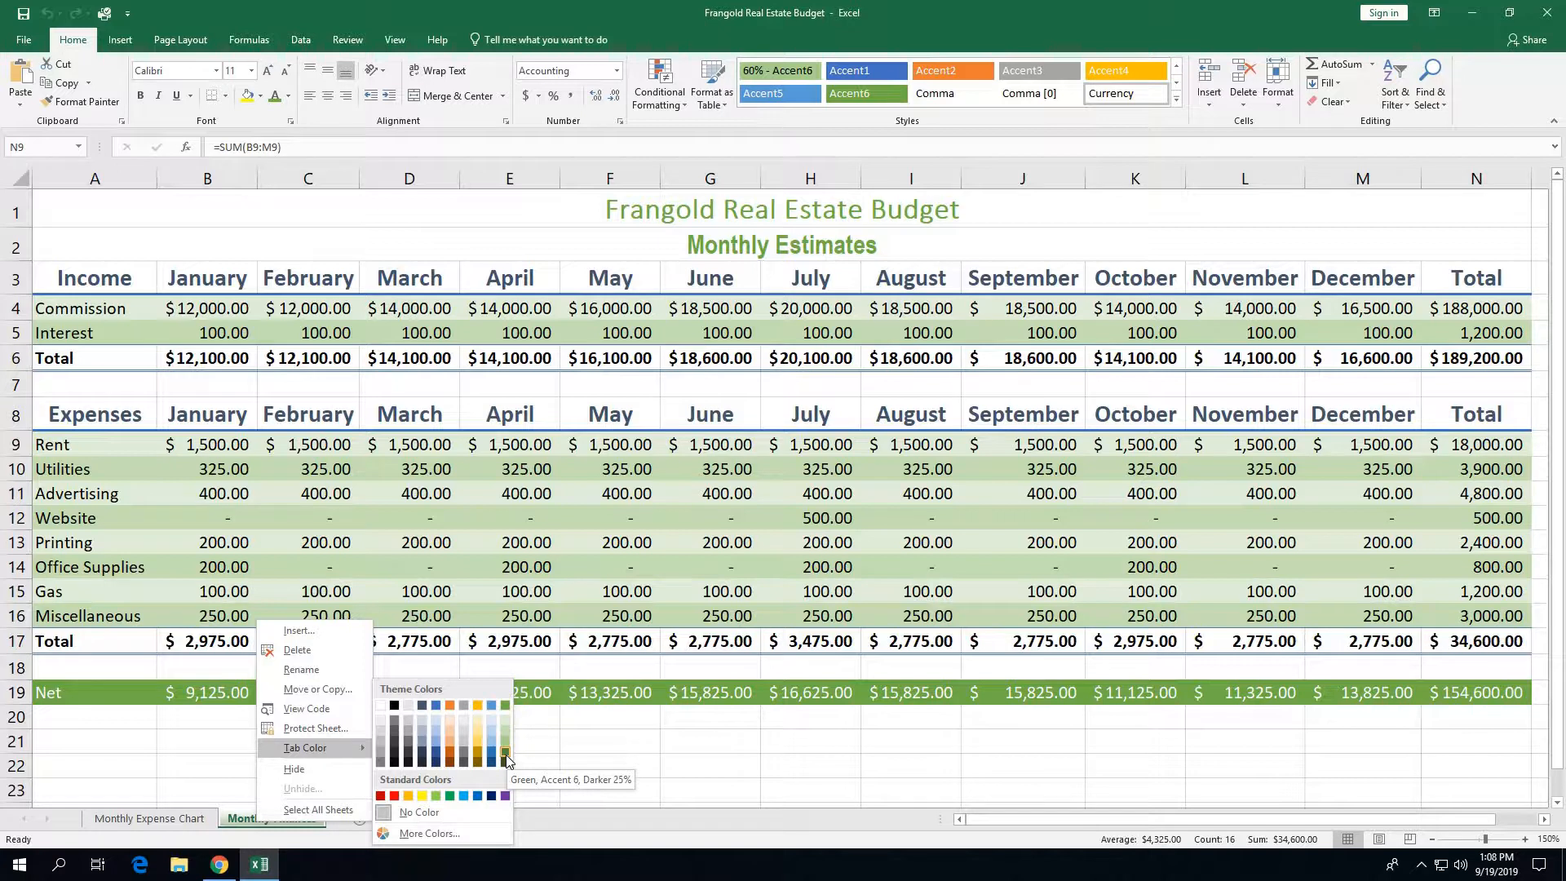
left_click(506, 705)
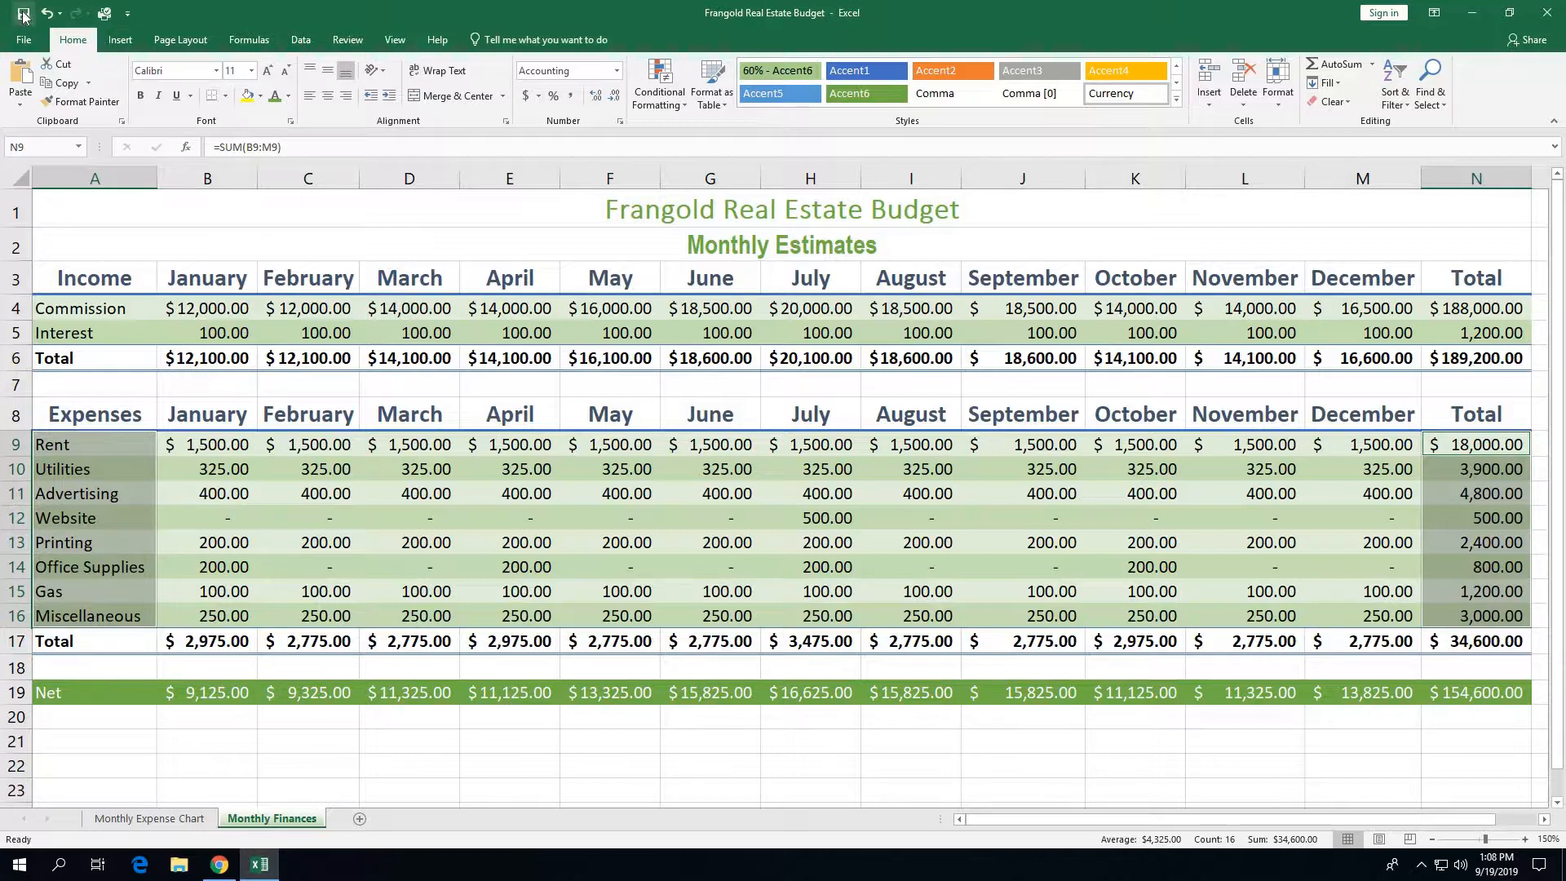
Step: Select cell A21, view the Monthly Expense Chart sheet to compare the sheet tabs, and return to Monthly Finances
left_click(81, 738)
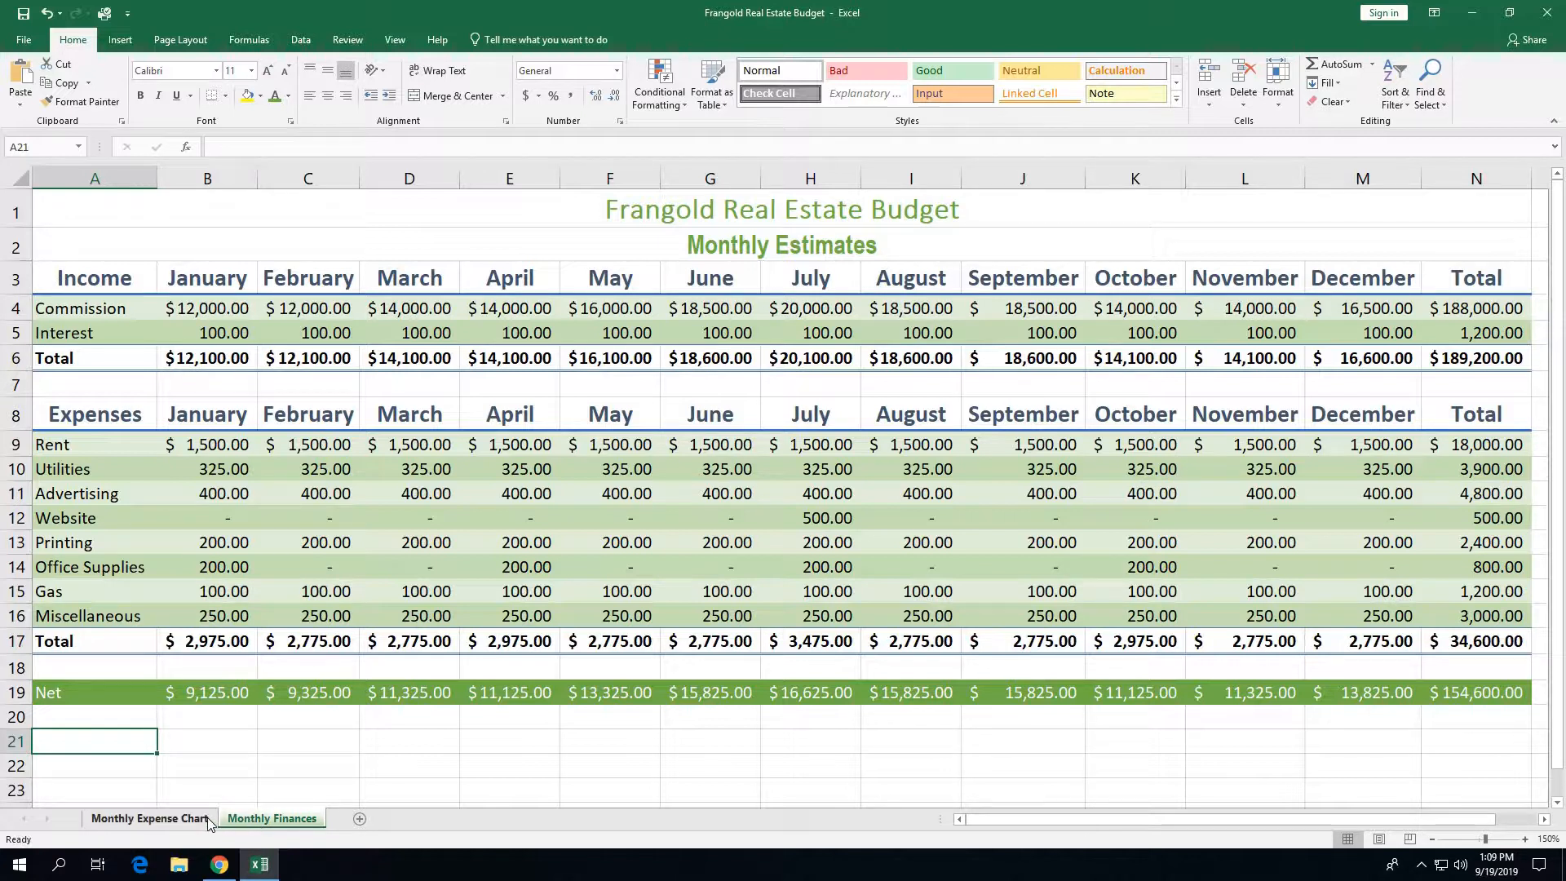
left_click(150, 818)
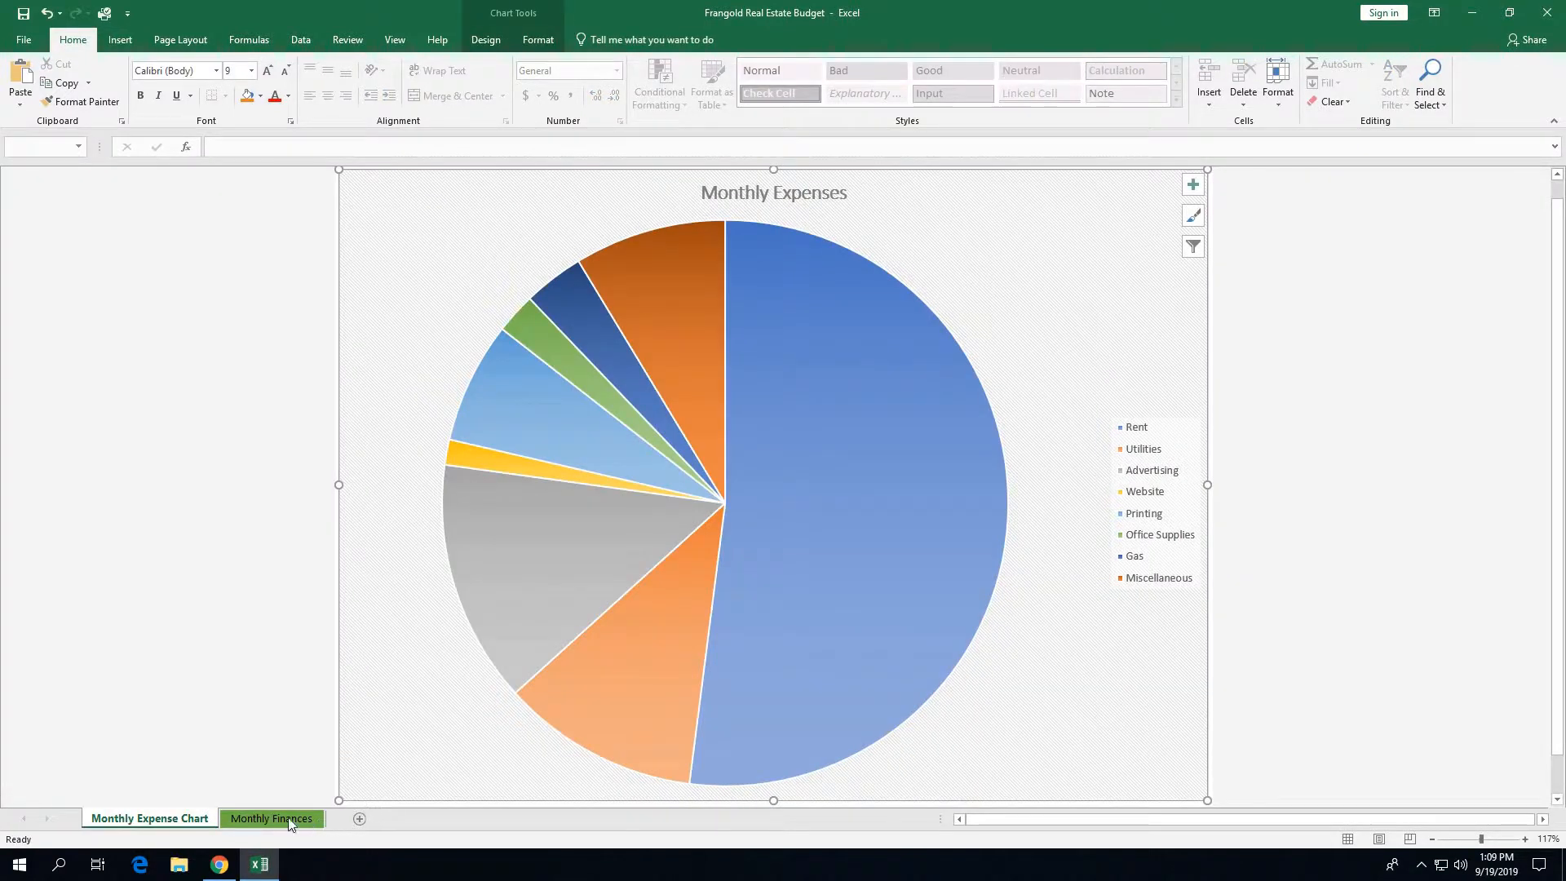
left_click(252, 822)
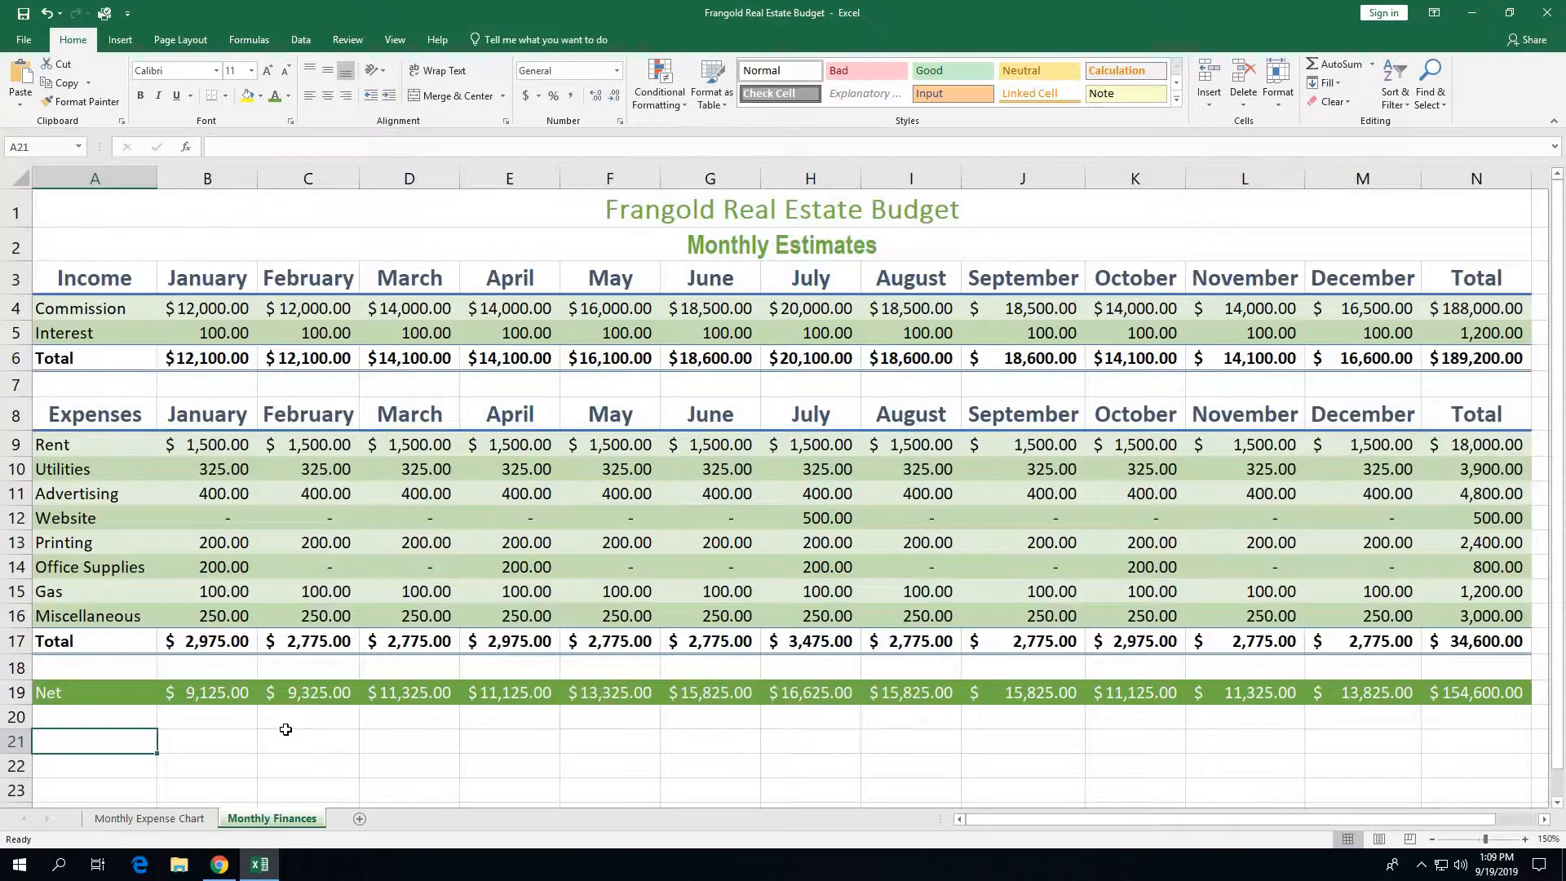